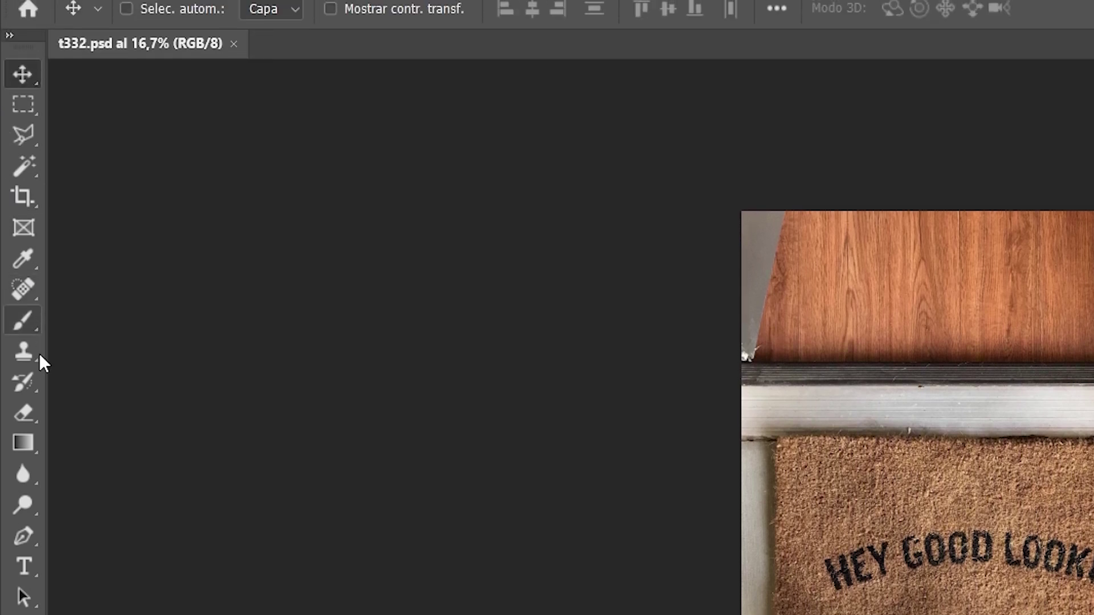
- Select the Spot Healing Brush tool from the toolbar
{"action": "left_click", "coordinate": [22, 326]}
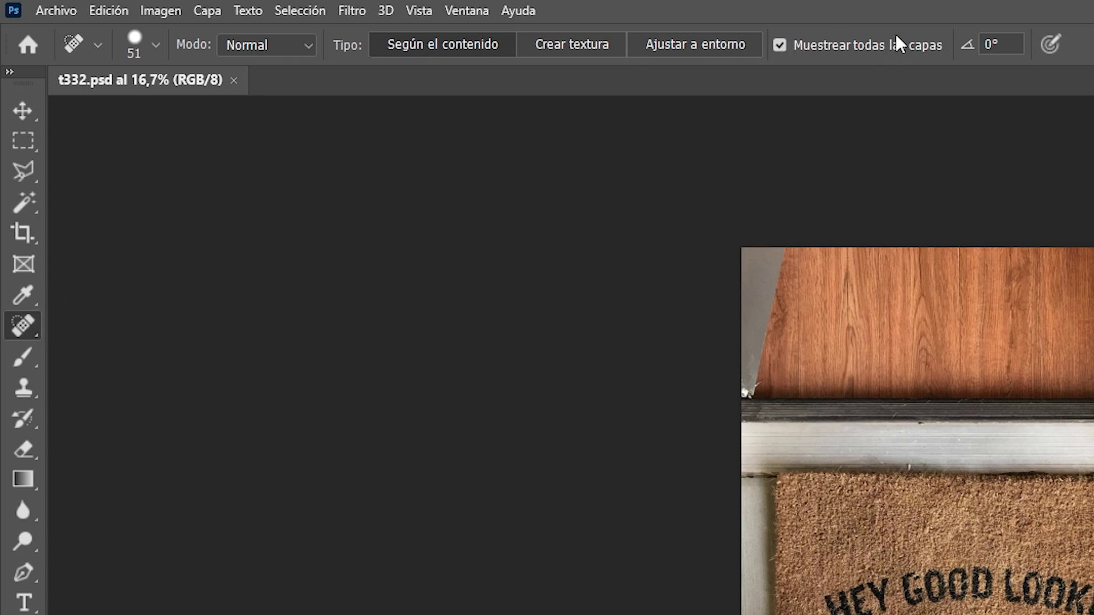
- Set the Spot Healing Brush size to 54 px
{"action": "right_click", "coordinate": [19, 327]}
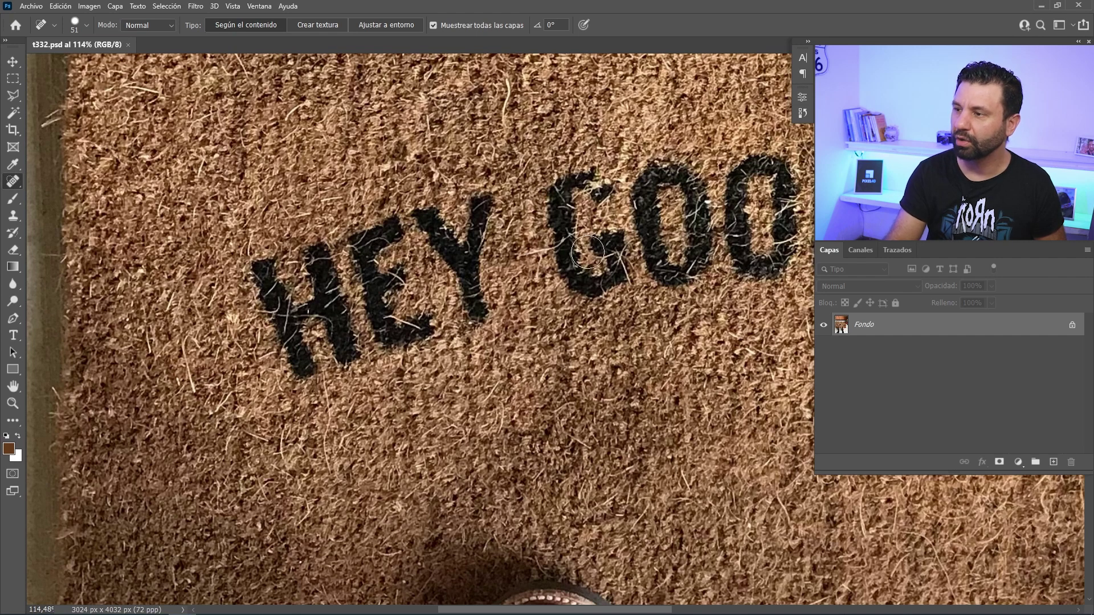
{"action": "scroll", "coordinate": [587, 251], "scroll_direction": "down", "scroll_amount": 5}
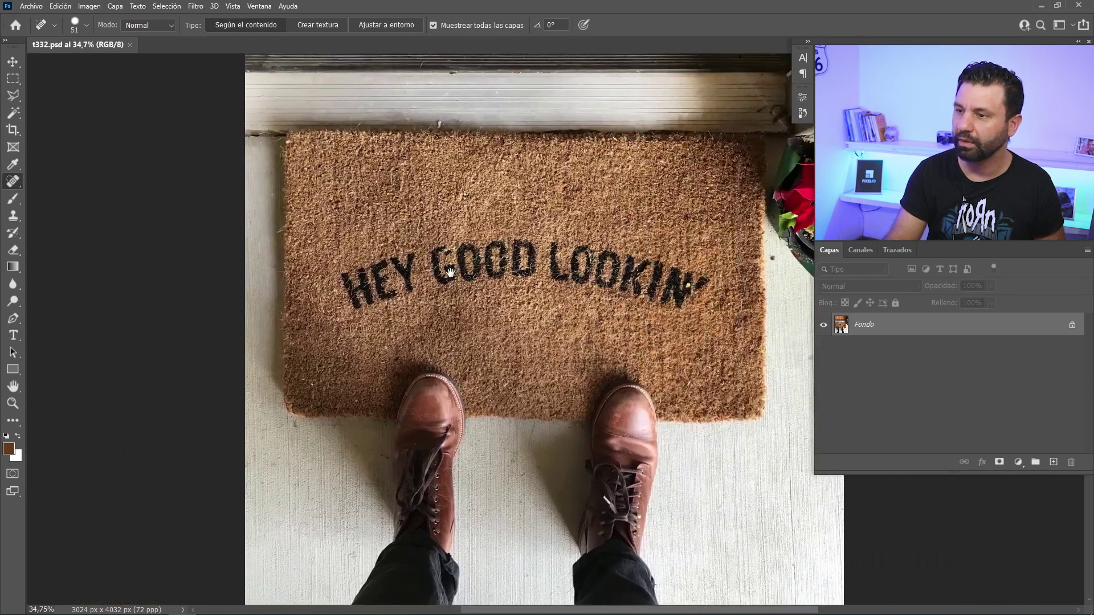
{"action": "scroll", "coordinate": [371, 285], "scroll_direction": "up", "scroll_amount": 5}
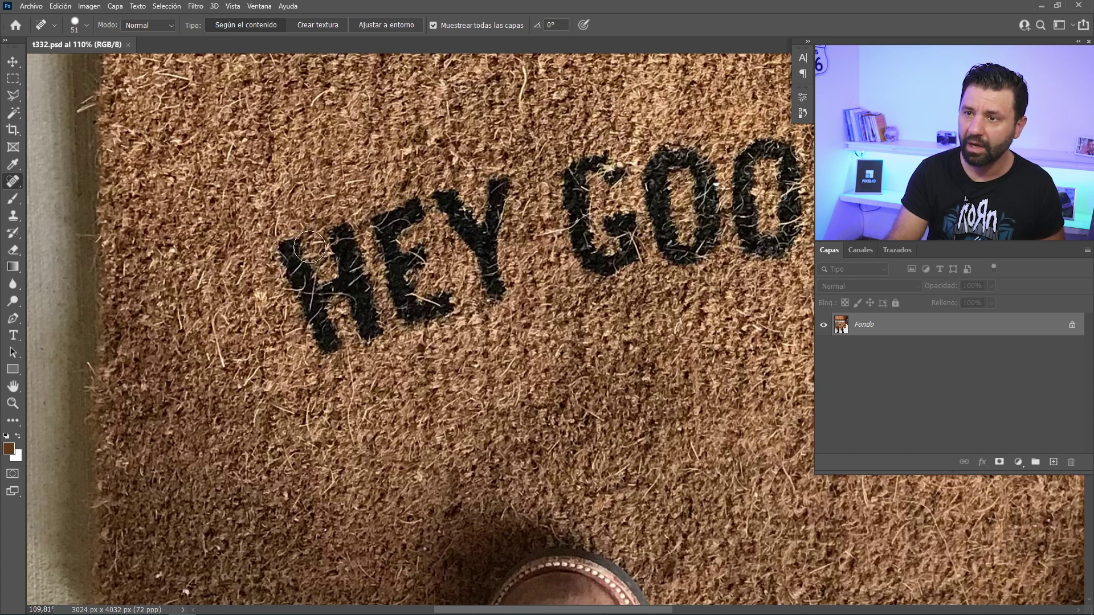
{"action": "right_click", "coordinate": [413, 212]}
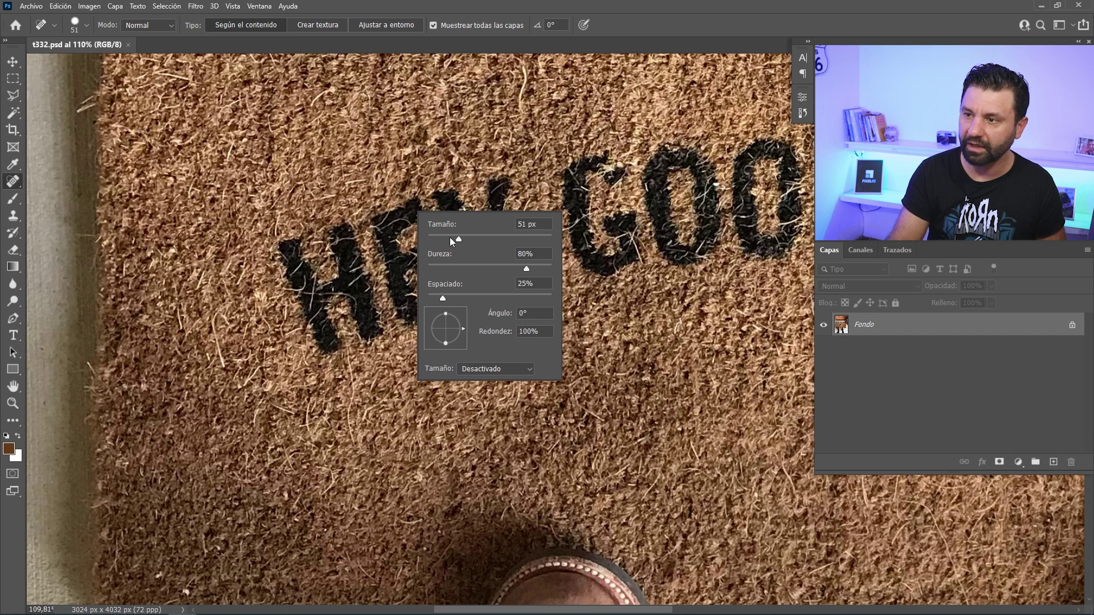
{"action": "left_click_drag", "start_coordinate": [462, 240], "coordinate": [461, 239]}
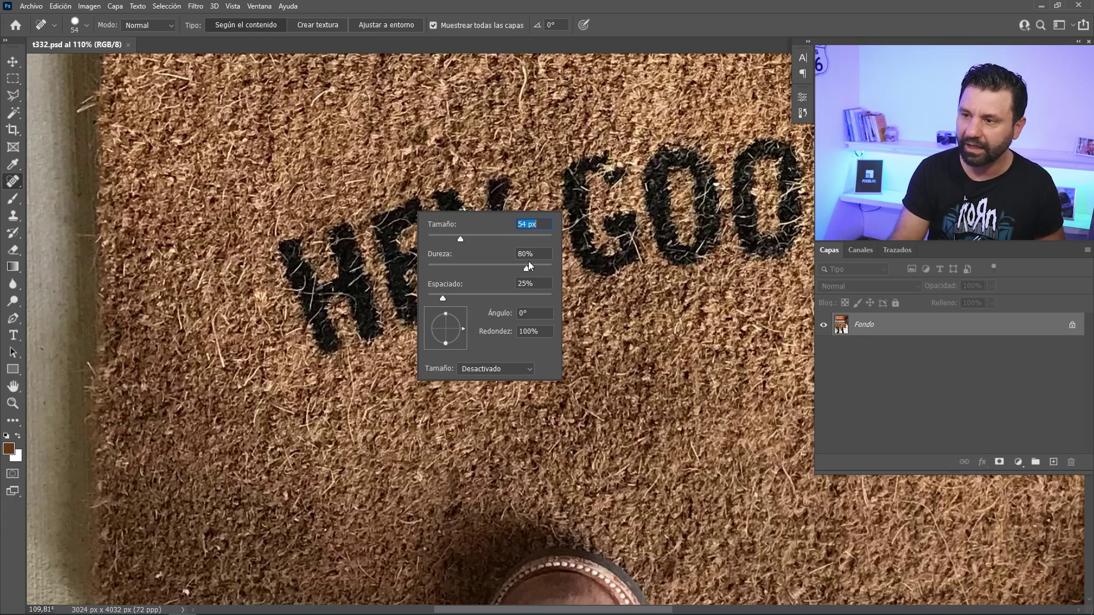
{"action": "left_click", "coordinate": [285, 252]}
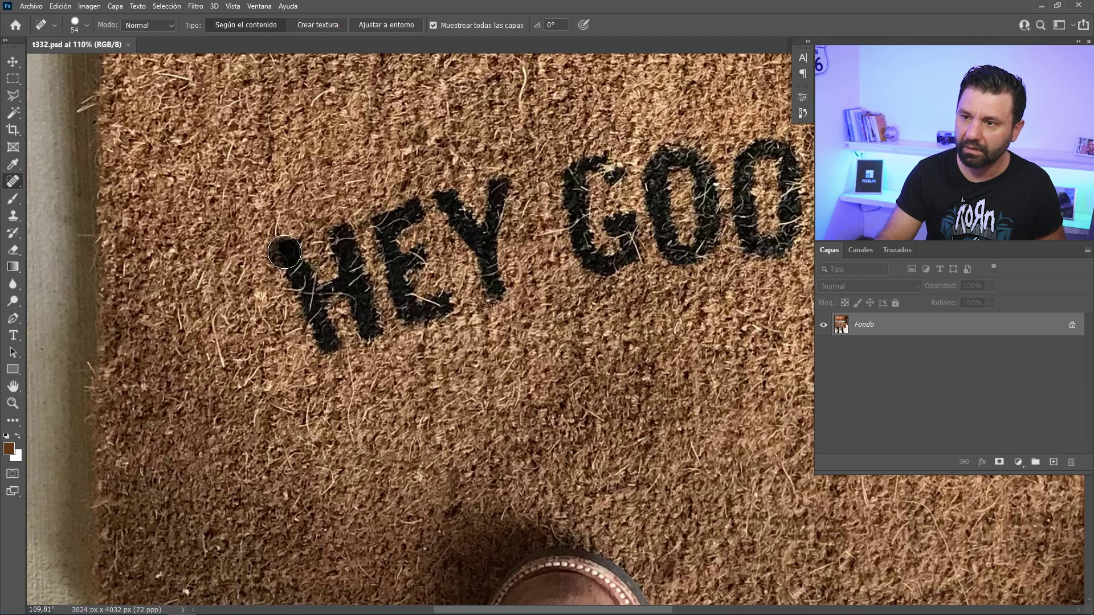
- Paint over the word HEY so it becomes plain coir texture
{"action": "mouse_move", "coordinate": [293, 253]}
{"action": "left_mouse_down"}
{"action": "mouse_move", "coordinate": [428, 318]}
{"action": "mouse_move", "coordinate": [402, 263]}
{"action": "left_mouse_up"}
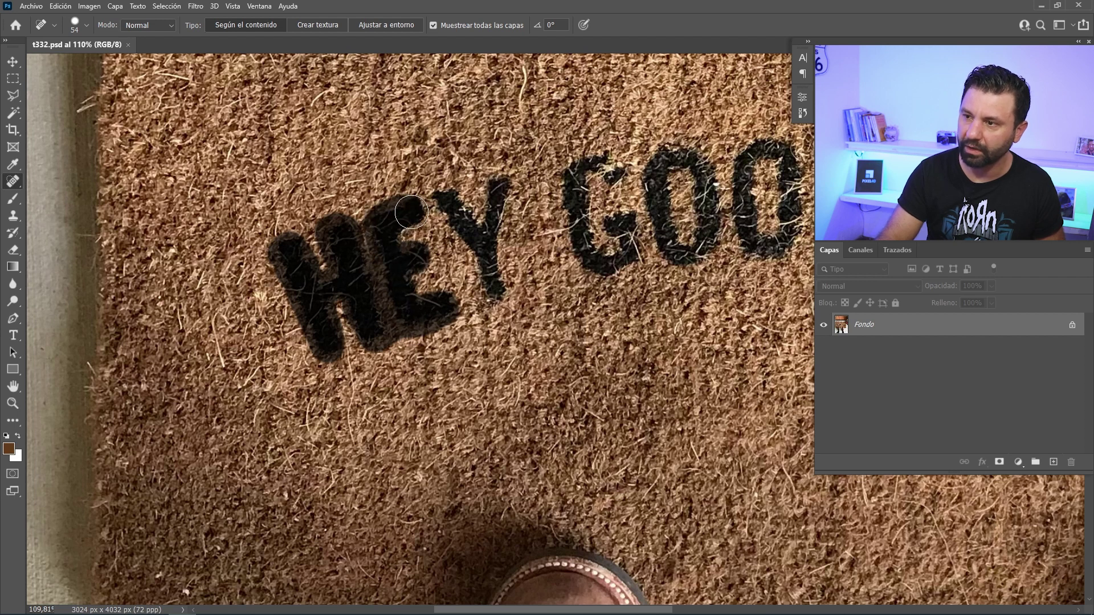
{"action": "mouse_move", "coordinate": [403, 263]}
{"action": "left_mouse_down"}
{"action": "mouse_move", "coordinate": [469, 236]}
{"action": "mouse_move", "coordinate": [493, 294]}
{"action": "left_mouse_up"}
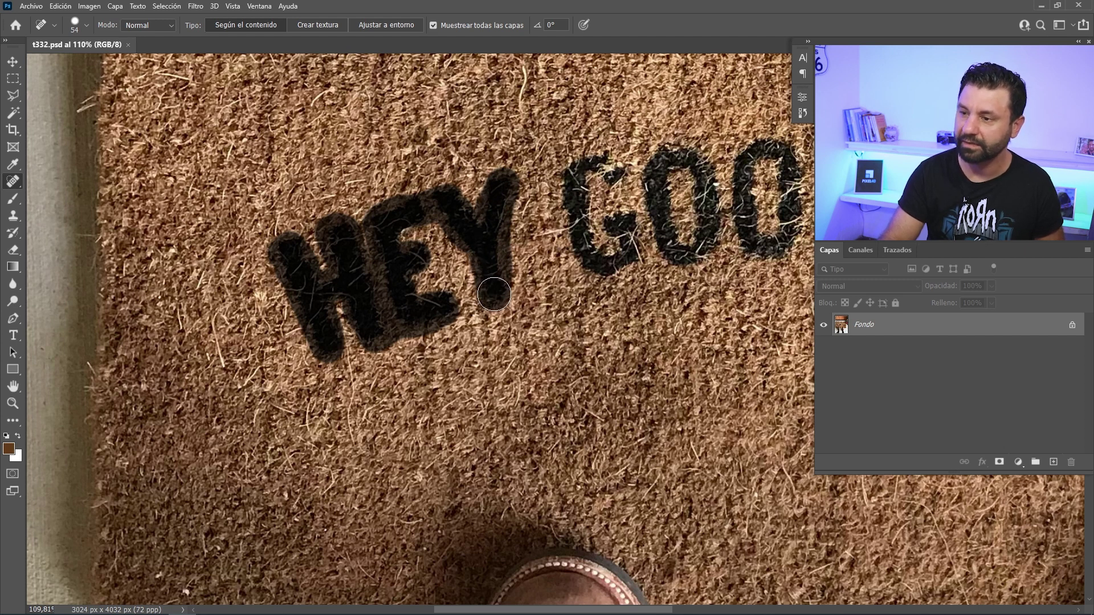
{"action": "left_click_drag", "start_coordinate": [494, 295], "coordinate": [495, 297]}
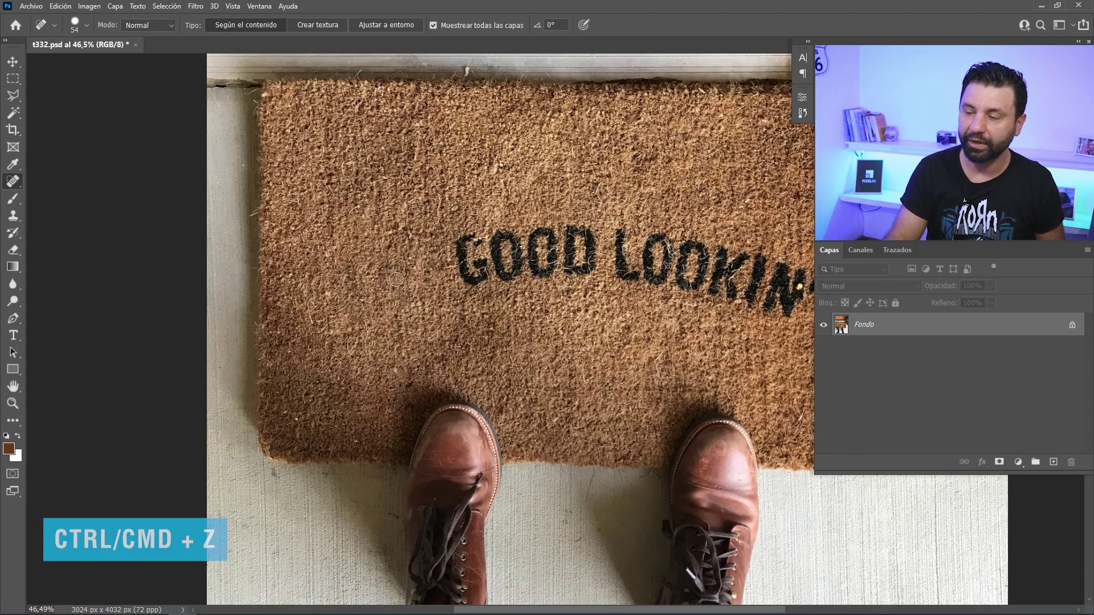
- Undo the spot-healing stroke so HEY reappears on the mat
{"action": "key", "text": "ctrl+z"}
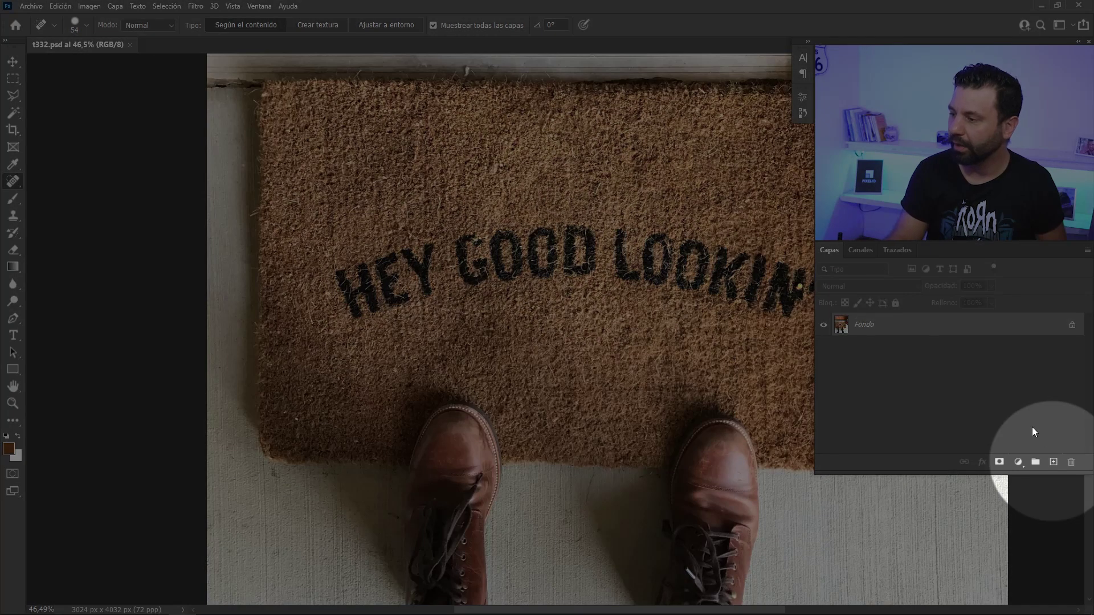
- Add empty layer Capa 1 above Fondo and heal HEY away onto it
{"action": "left_click", "coordinate": [1054, 462]}
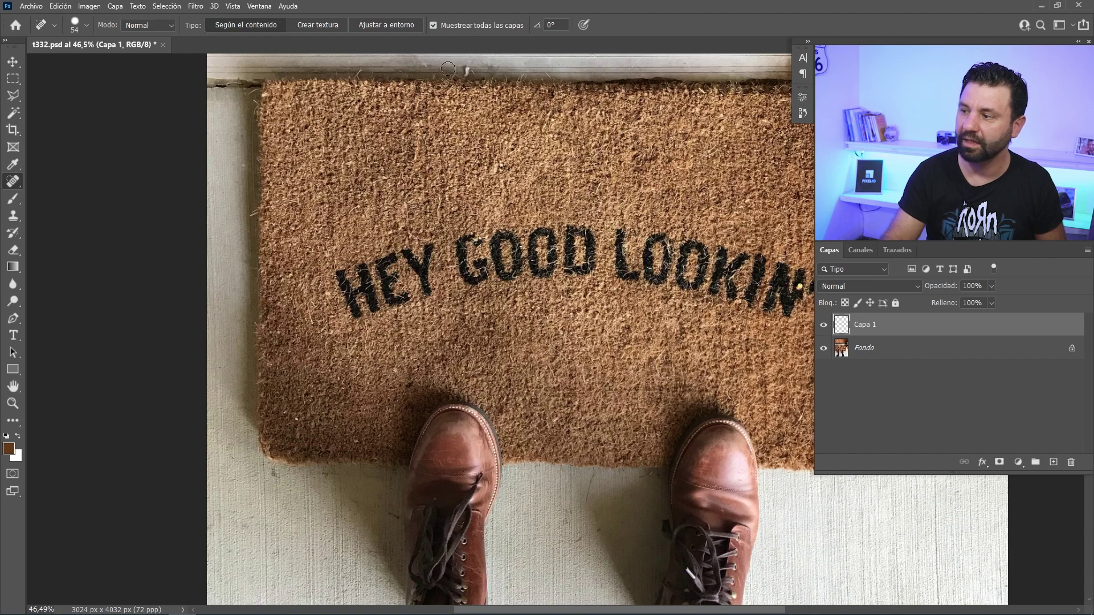
{"action": "scroll", "coordinate": [355, 279], "scroll_direction": "up", "scroll_amount": 1, "text": "alt"}
{"action": "scroll", "coordinate": [364, 278], "scroll_direction": "up", "scroll_amount": 1, "text": "alt"}
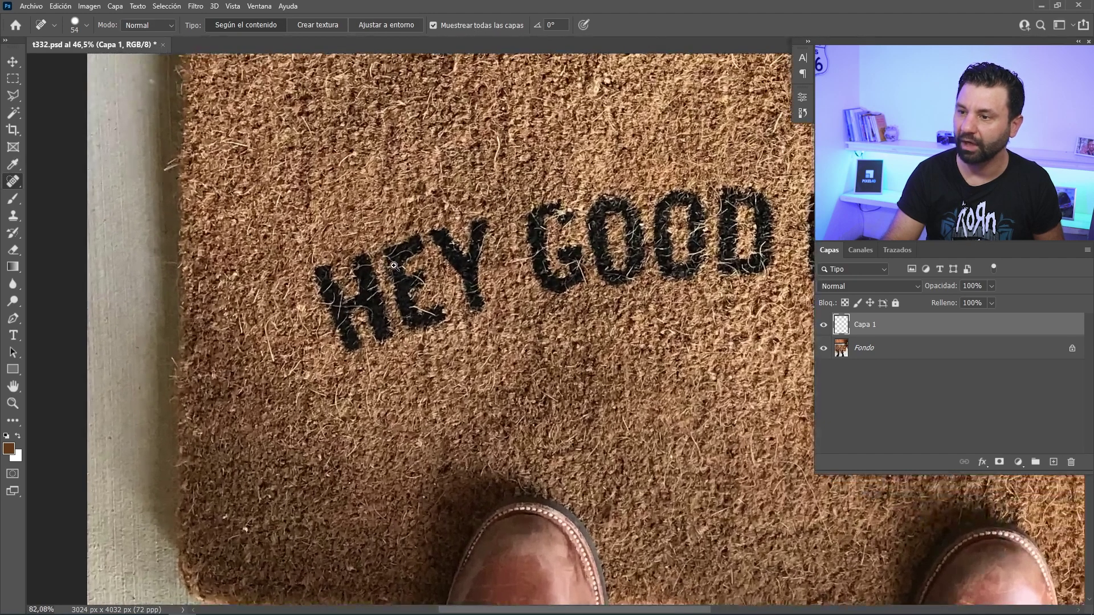
{"action": "scroll", "coordinate": [382, 275], "scroll_direction": "up", "scroll_amount": 1, "text": "alt"}
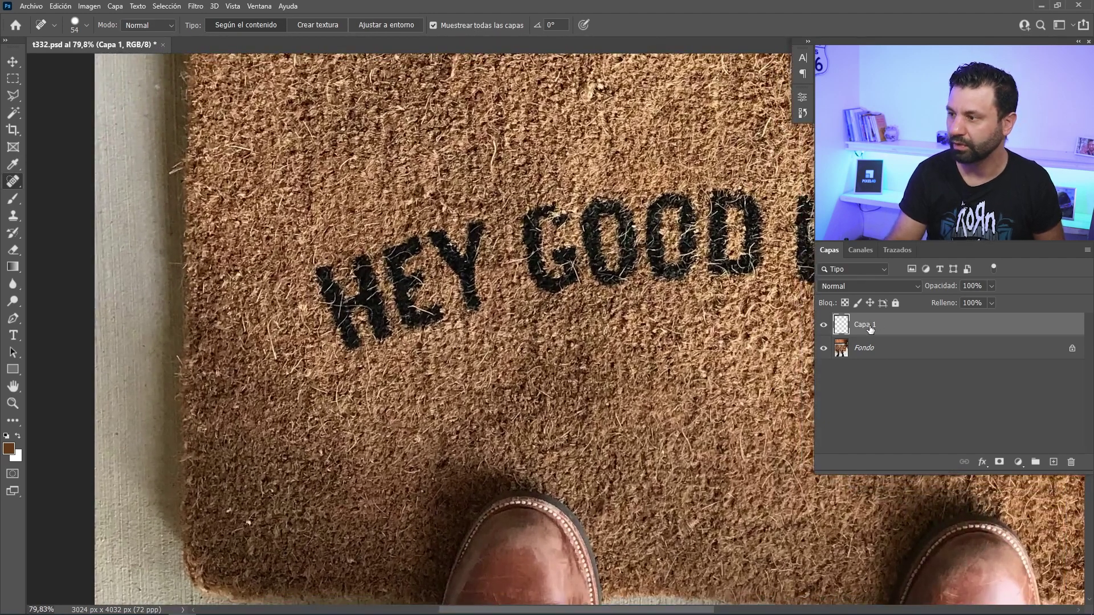
{"action": "left_click", "coordinate": [824, 349]}
{"action": "left_click", "coordinate": [824, 349]}
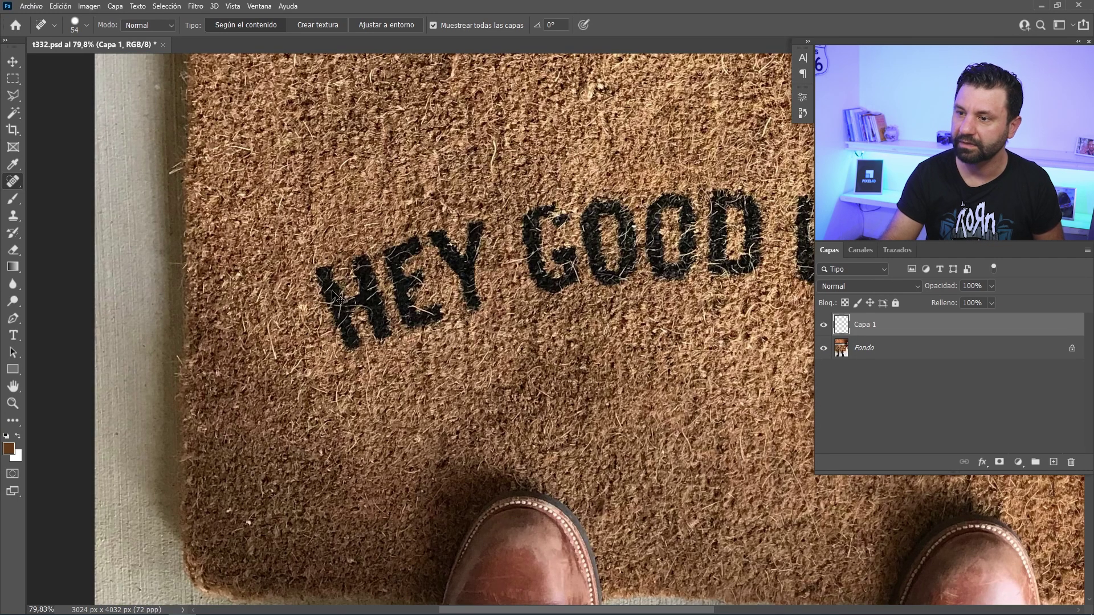
{"action": "scroll", "coordinate": [345, 281], "scroll_direction": "up", "scroll_amount": 1, "text": "alt"}
{"action": "mouse_move", "coordinate": [318, 275]}
{"action": "left_mouse_down"}
{"action": "mouse_move", "coordinate": [342, 336]}
{"action": "mouse_move", "coordinate": [365, 302]}
{"action": "mouse_move", "coordinate": [360, 252]}
{"action": "mouse_move", "coordinate": [393, 340]}
{"action": "mouse_move", "coordinate": [444, 325]}
{"action": "mouse_move", "coordinate": [416, 318]}
{"action": "mouse_move", "coordinate": [403, 253]}
{"action": "mouse_move", "coordinate": [505, 215]}
{"action": "left_mouse_up"}
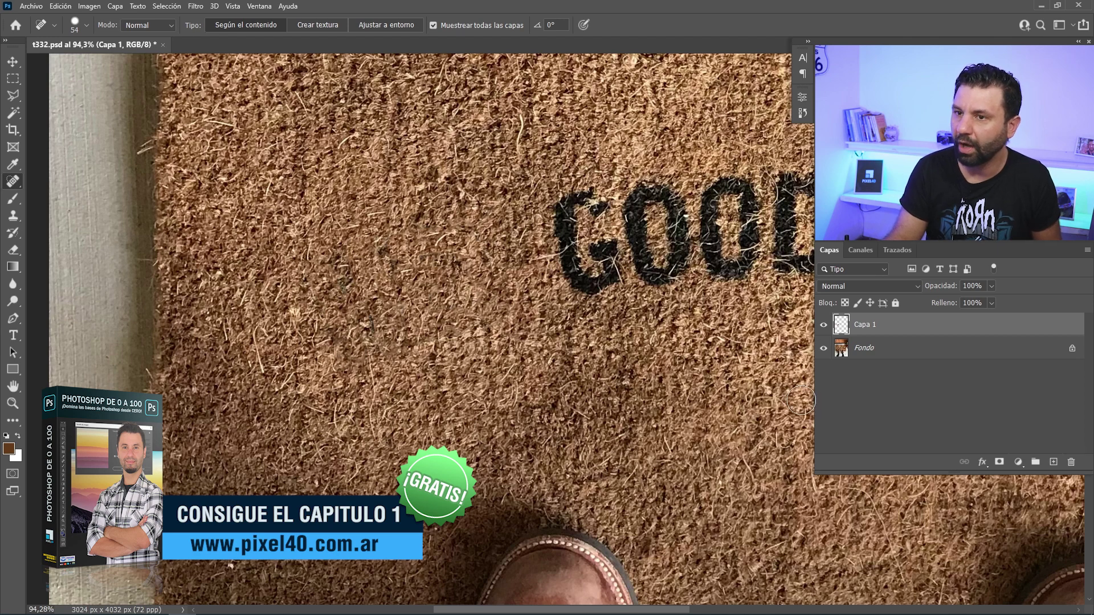
- Move the healed Capa 1 patch aside to reveal HEY, then back over it
{"action": "left_click", "coordinate": [13, 65]}
{"action": "mouse_move", "coordinate": [471, 298]}
{"action": "left_mouse_down"}
{"action": "mouse_move", "coordinate": [449, 331]}
{"action": "mouse_move", "coordinate": [622, 265]}
{"action": "mouse_move", "coordinate": [473, 305]}
{"action": "left_mouse_up"}
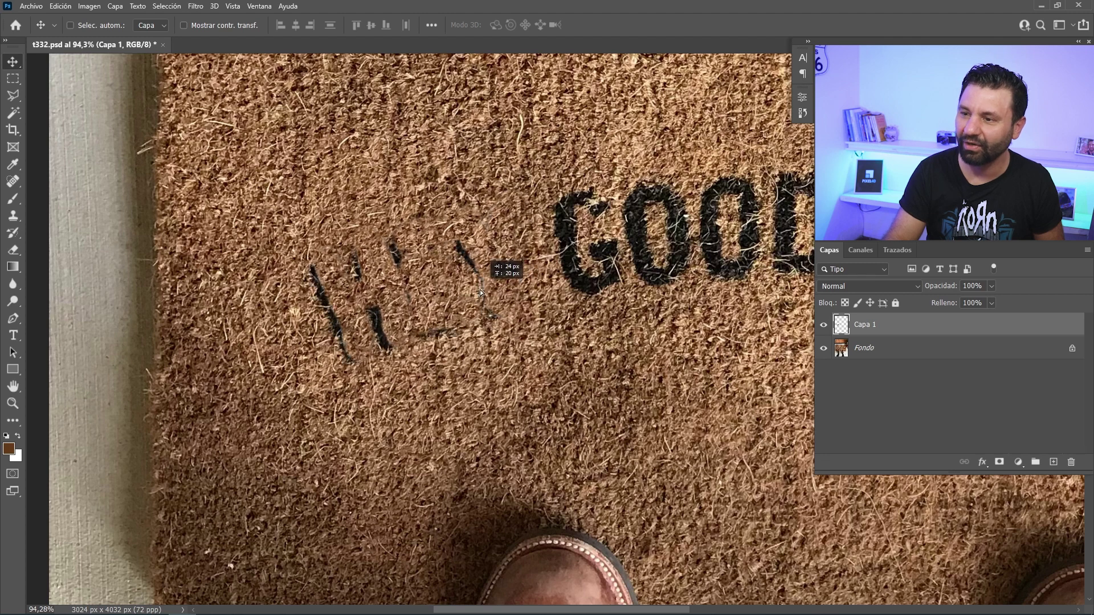
{"action": "left_click_drag", "start_coordinate": [473, 305], "coordinate": [485, 370]}
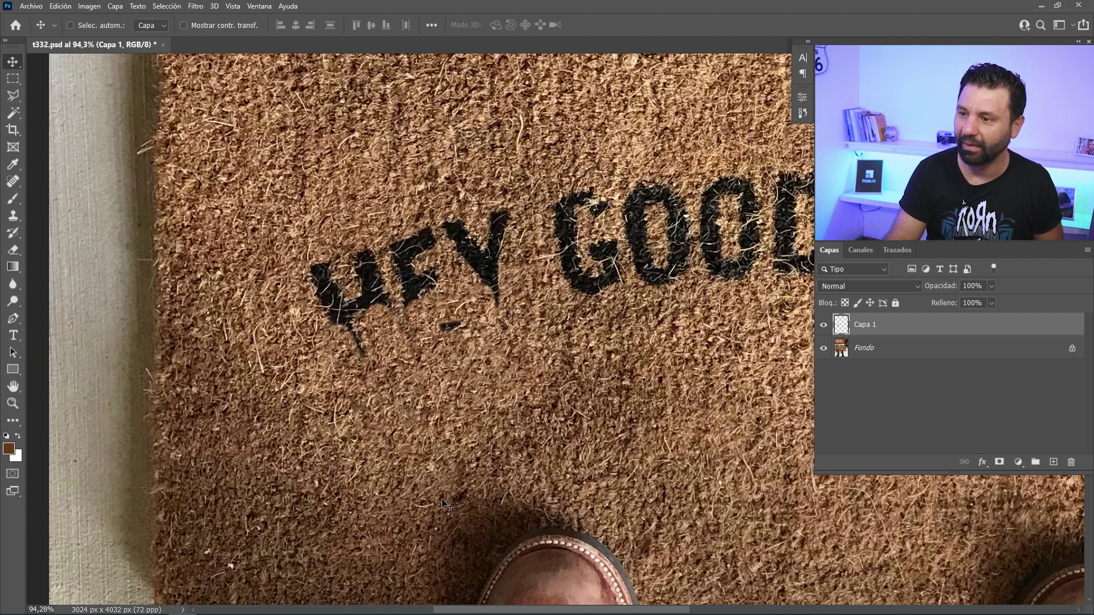
{"action": "left_click_drag", "start_coordinate": [451, 424], "coordinate": [461, 418]}
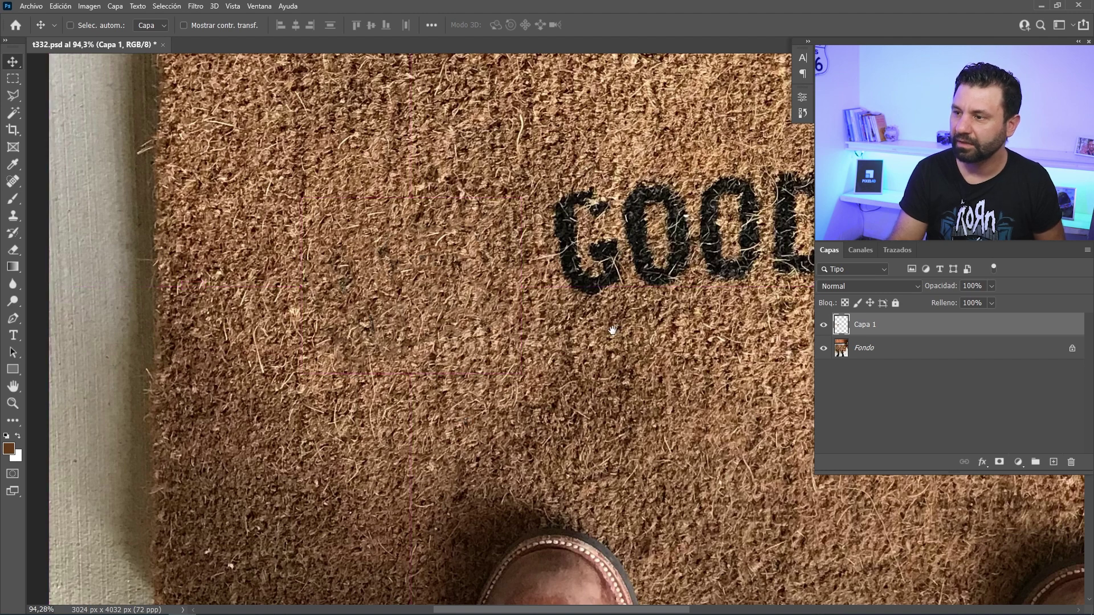
{"action": "left_click_drag", "start_coordinate": [613, 331], "coordinate": [450, 348]}
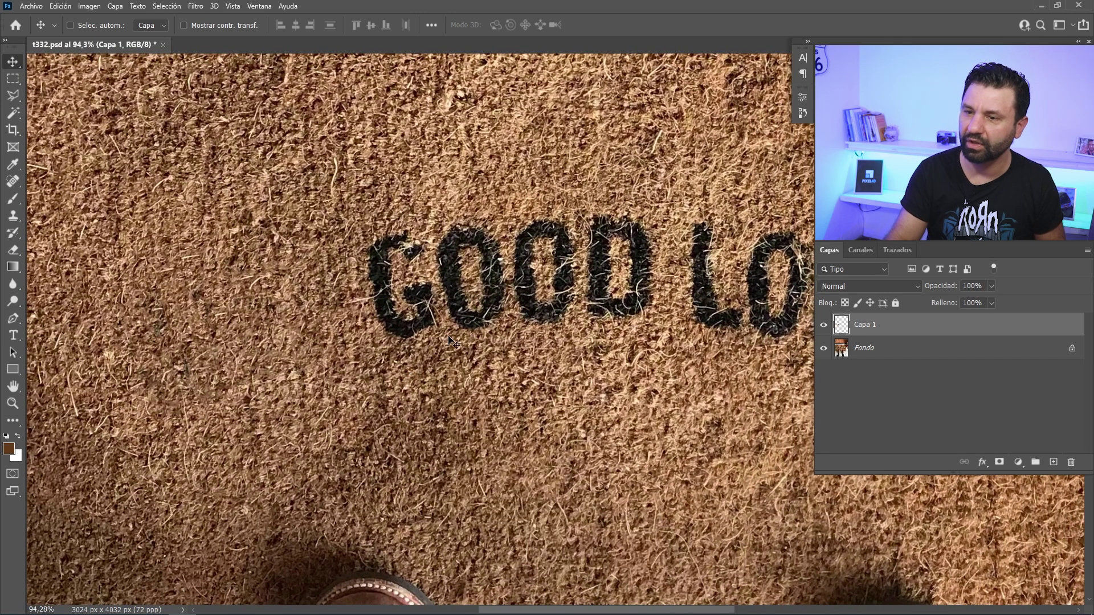
- Heal away the letters of GOOD on Capa 1
{"action": "left_click", "coordinate": [14, 182]}
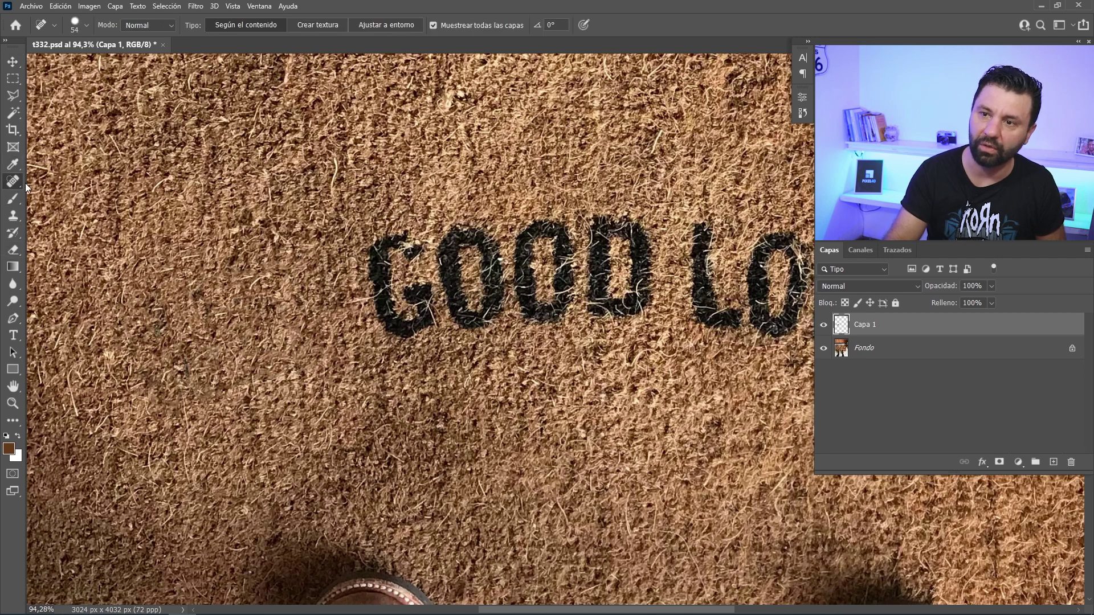
{"action": "mouse_move", "coordinate": [413, 251]}
{"action": "left_mouse_down"}
{"action": "mouse_move", "coordinate": [419, 322]}
{"action": "mouse_move", "coordinate": [467, 240]}
{"action": "mouse_move", "coordinate": [457, 289]}
{"action": "left_mouse_up"}
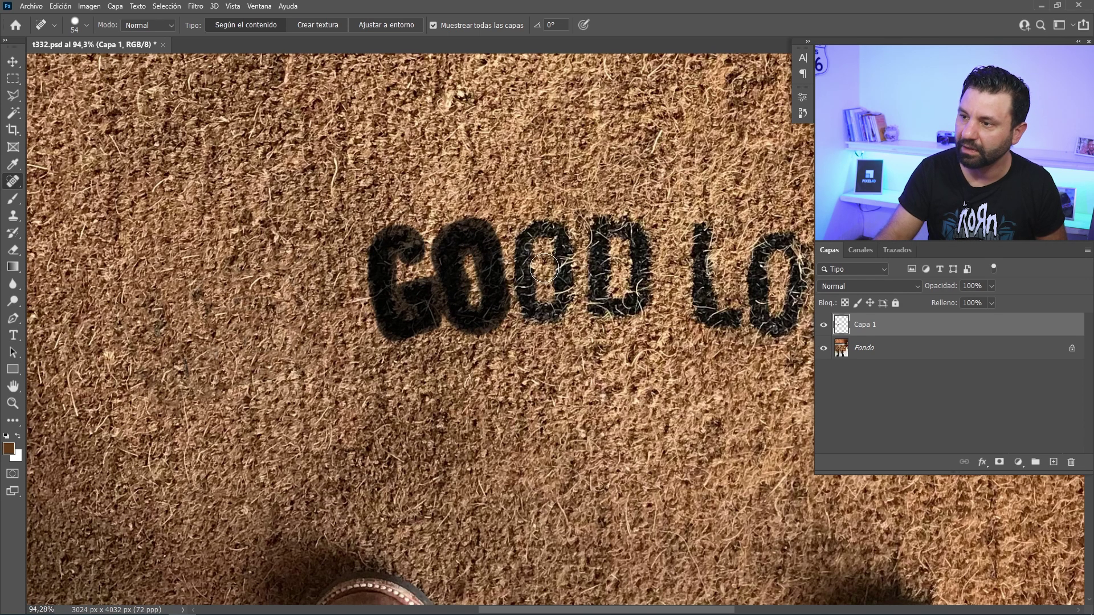
{"action": "mouse_move", "coordinate": [544, 268]}
{"action": "left_mouse_down"}
{"action": "mouse_move", "coordinate": [484, 239]}
{"action": "mouse_move", "coordinate": [490, 302]}
{"action": "mouse_move", "coordinate": [521, 296]}
{"action": "mouse_move", "coordinate": [523, 247]}
{"action": "mouse_move", "coordinate": [567, 305]}
{"action": "mouse_move", "coordinate": [530, 308]}
{"action": "mouse_move", "coordinate": [573, 313]}
{"action": "mouse_move", "coordinate": [619, 308]}
{"action": "mouse_move", "coordinate": [606, 228]}
{"action": "mouse_move", "coordinate": [601, 288]}
{"action": "left_mouse_up"}
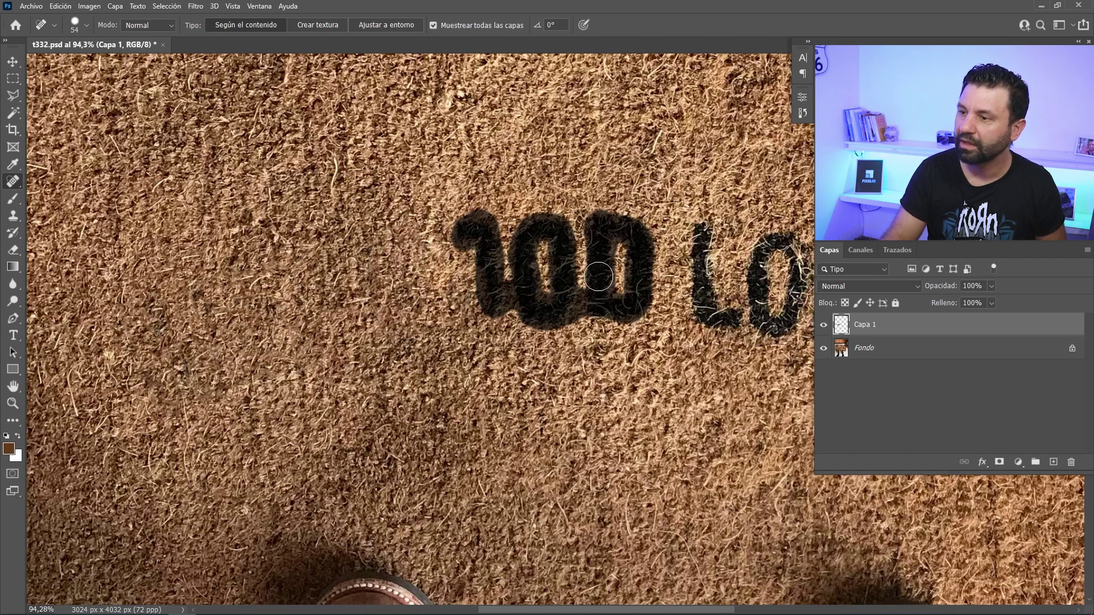
{"action": "left_click_drag", "start_coordinate": [661, 333], "coordinate": [656, 342]}
- Heal away the letters of LOOK, including the L's stem and the K's leg
{"action": "scroll", "coordinate": [513, 285], "scroll_direction": "right", "scroll_amount": 5}
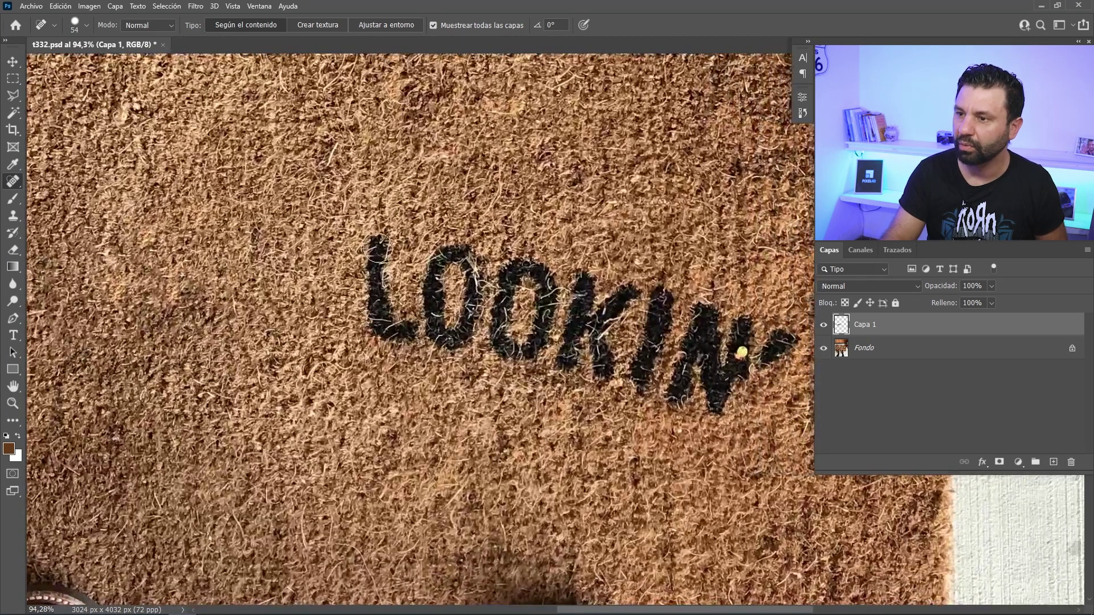
{"action": "left_click_drag", "start_coordinate": [377, 248], "coordinate": [380, 324]}
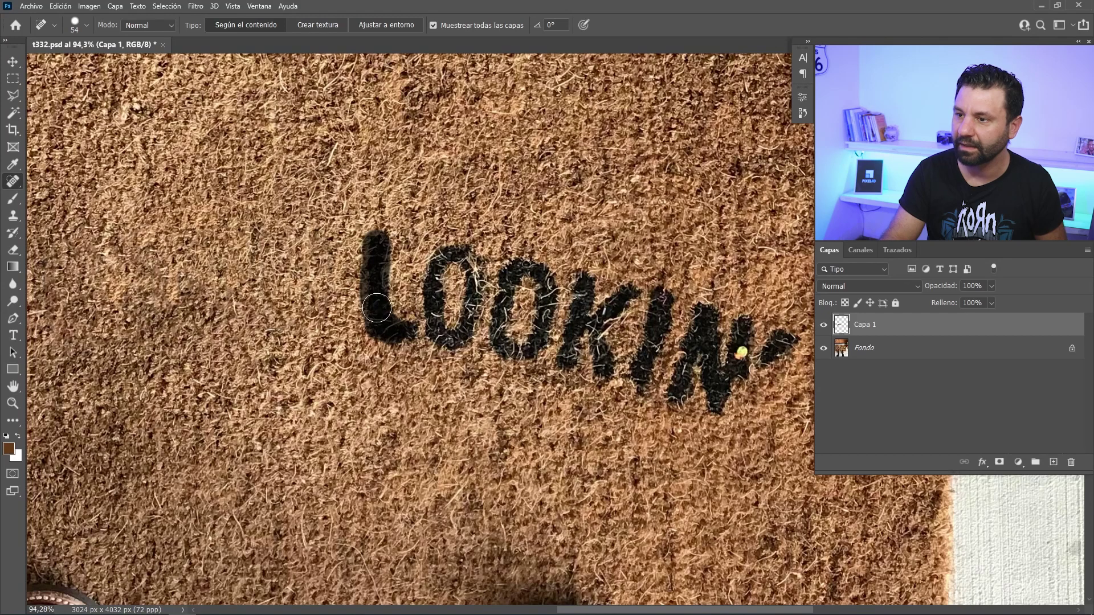
{"action": "mouse_move", "coordinate": [380, 259]}
{"action": "left_mouse_down"}
{"action": "mouse_move", "coordinate": [408, 329]}
{"action": "mouse_move", "coordinate": [475, 307]}
{"action": "mouse_move", "coordinate": [451, 245]}
{"action": "mouse_move", "coordinate": [431, 319]}
{"action": "mouse_move", "coordinate": [436, 264]}
{"action": "mouse_move", "coordinate": [533, 263]}
{"action": "mouse_move", "coordinate": [545, 301]}
{"action": "mouse_move", "coordinate": [530, 342]}
{"action": "mouse_move", "coordinate": [503, 322]}
{"action": "mouse_move", "coordinate": [524, 272]}
{"action": "mouse_move", "coordinate": [570, 278]}
{"action": "mouse_move", "coordinate": [584, 308]}
{"action": "mouse_move", "coordinate": [562, 367]}
{"action": "mouse_move", "coordinate": [593, 317]}
{"action": "mouse_move", "coordinate": [636, 294]}
{"action": "left_mouse_up"}
{"action": "left_click_drag", "start_coordinate": [592, 339], "coordinate": [605, 385]}
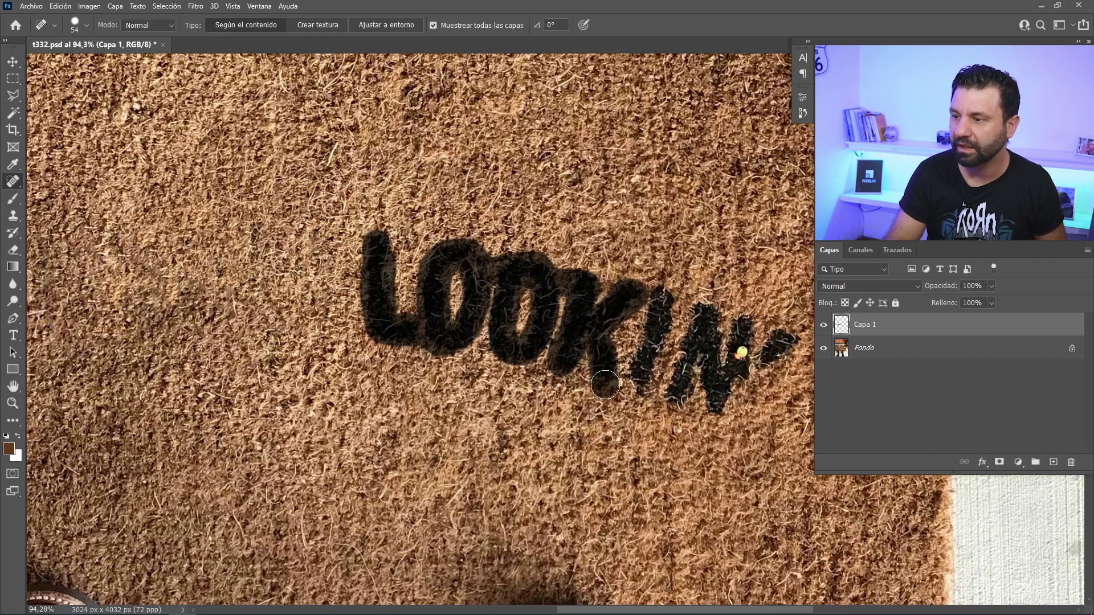
{"action": "left_click_drag", "start_coordinate": [668, 402], "coordinate": [663, 403]}
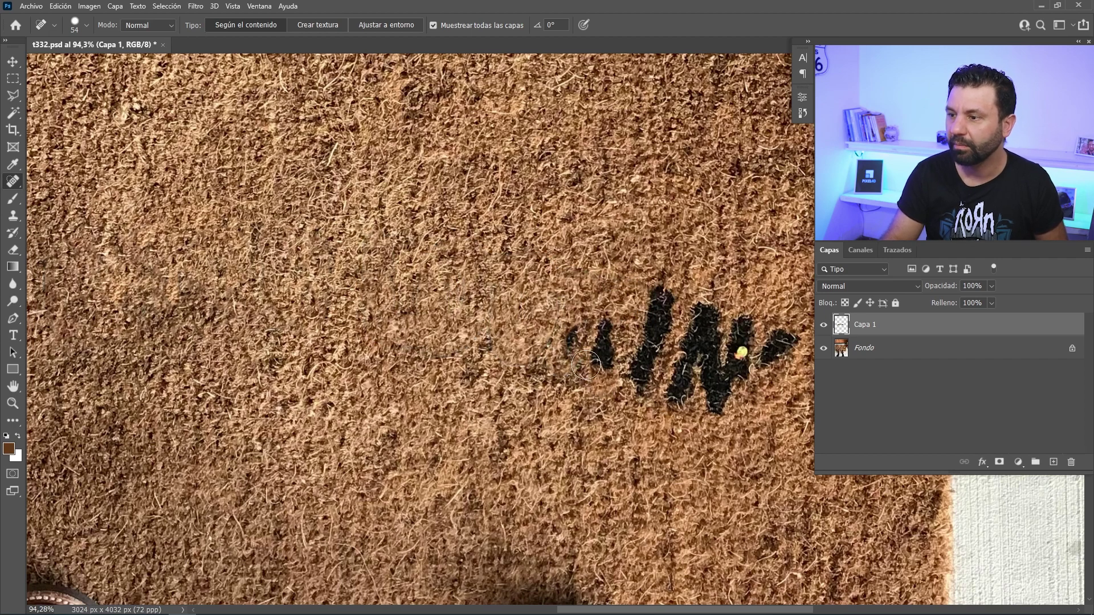
{"action": "left_click_drag", "start_coordinate": [586, 365], "coordinate": [450, 356]}
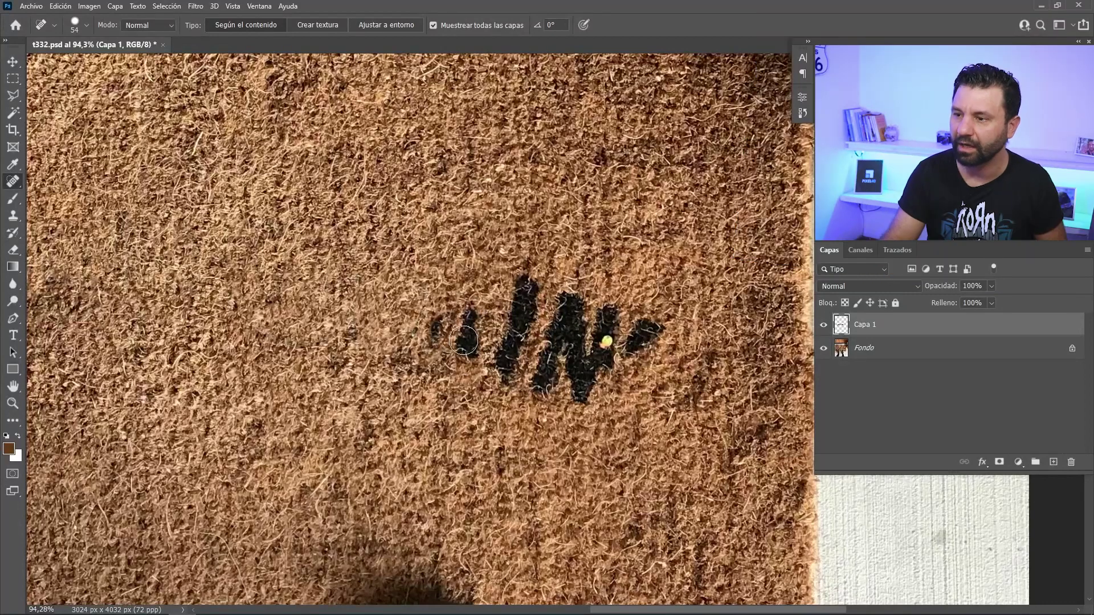
- Heal the remaining W strokes and dark marks, then zoom out over the mat
{"action": "left_click_drag", "start_coordinate": [471, 317], "coordinate": [431, 326]}
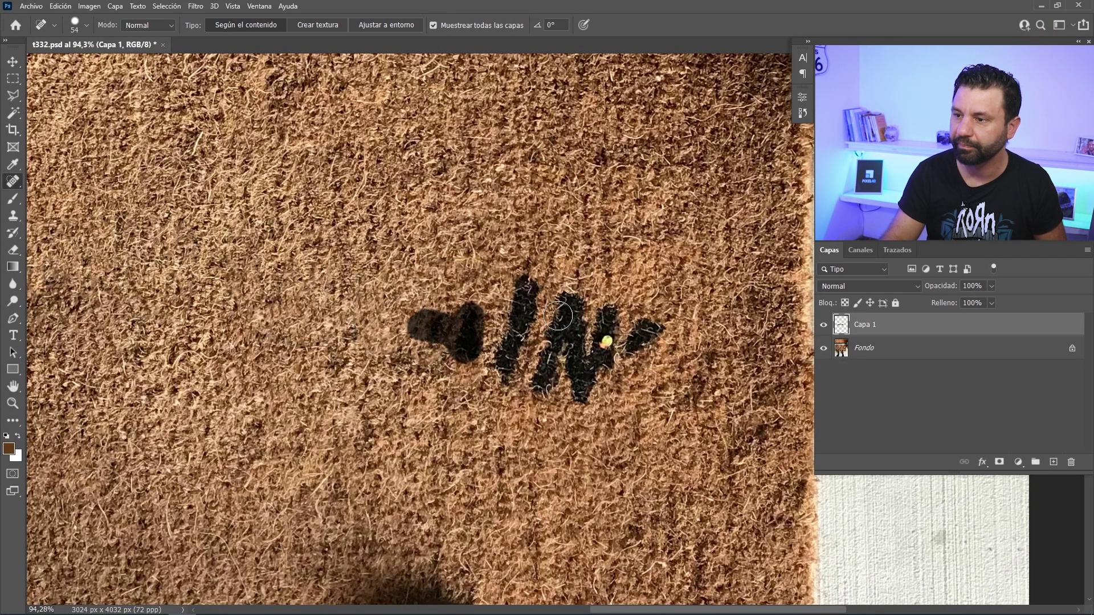
{"action": "mouse_move", "coordinate": [524, 290]}
{"action": "left_mouse_down"}
{"action": "mouse_move", "coordinate": [508, 359]}
{"action": "mouse_move", "coordinate": [524, 294]}
{"action": "left_mouse_up"}
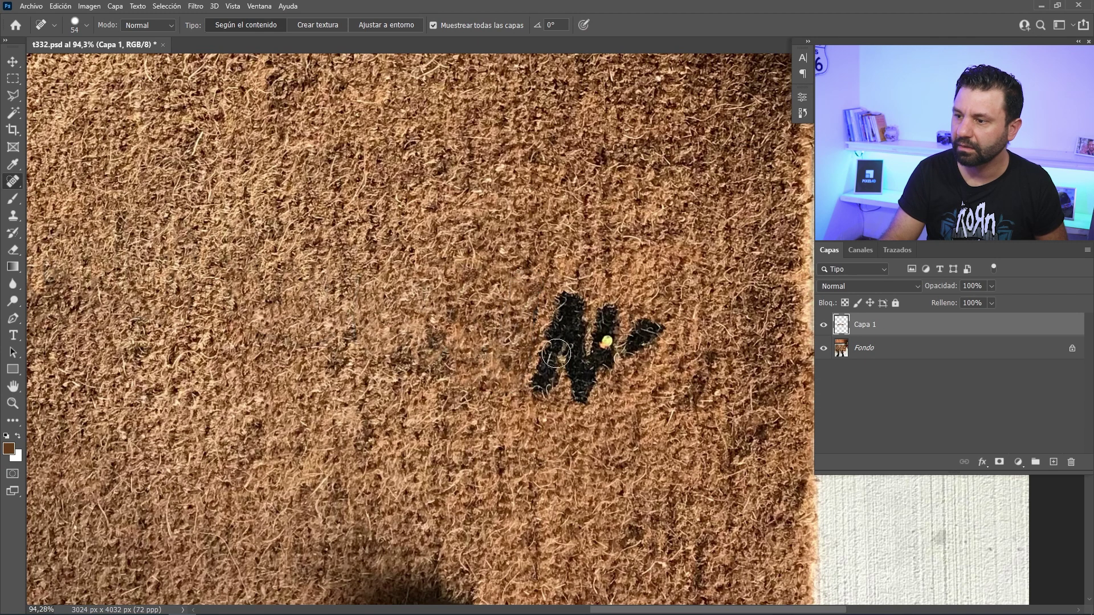
{"action": "left_click_drag", "start_coordinate": [542, 385], "coordinate": [553, 337]}
{"action": "mouse_move", "coordinate": [552, 379]}
{"action": "left_mouse_down"}
{"action": "mouse_move", "coordinate": [570, 296]}
{"action": "mouse_move", "coordinate": [587, 399]}
{"action": "mouse_move", "coordinate": [567, 313]}
{"action": "mouse_move", "coordinate": [609, 326]}
{"action": "mouse_move", "coordinate": [610, 342]}
{"action": "mouse_move", "coordinate": [641, 332]}
{"action": "left_mouse_up"}
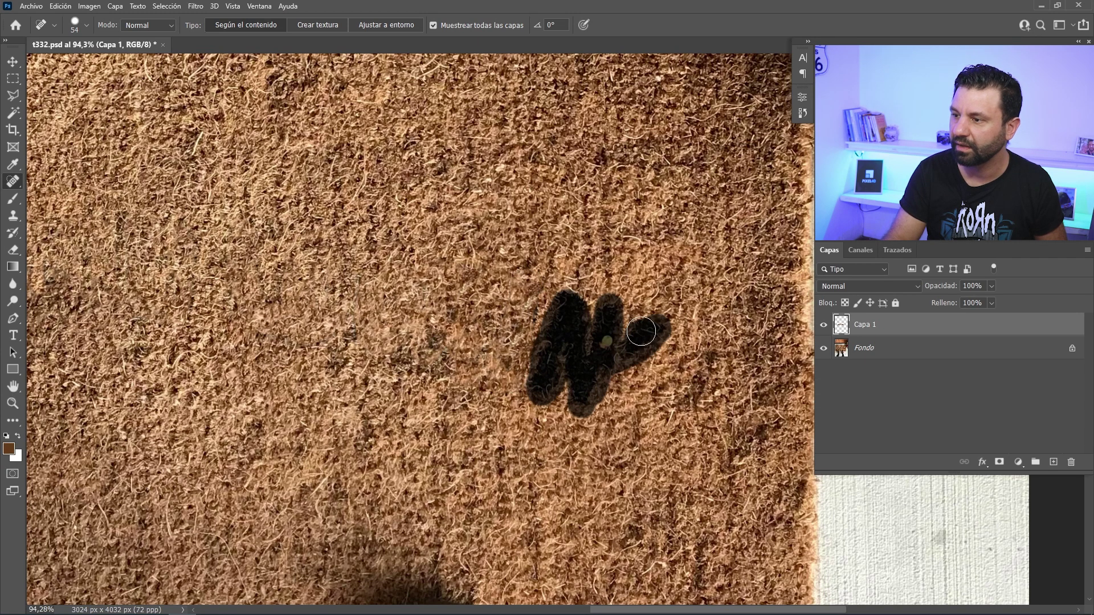
{"action": "left_click_drag", "start_coordinate": [538, 443], "coordinate": [536, 439]}
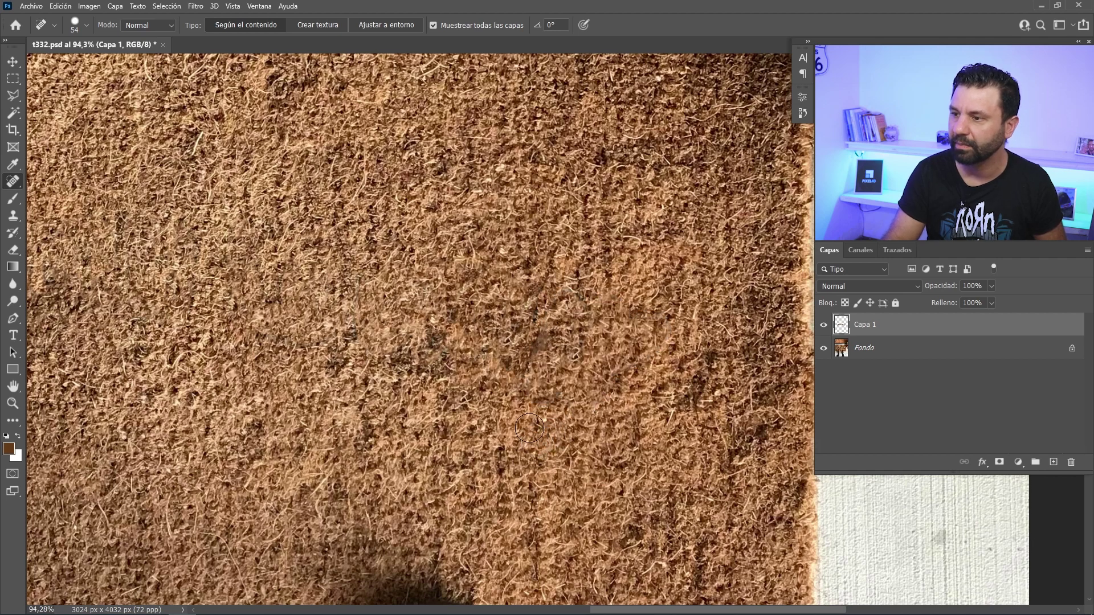
{"action": "scroll", "coordinate": [537, 342], "scroll_direction": "down", "scroll_amount": 2}
{"action": "scroll", "coordinate": [537, 342], "scroll_direction": "down", "scroll_amount": 3}
{"action": "scroll", "coordinate": [537, 342], "scroll_direction": "down", "scroll_amount": 1}
{"action": "left_click_drag", "start_coordinate": [537, 342], "coordinate": [529, 351]}
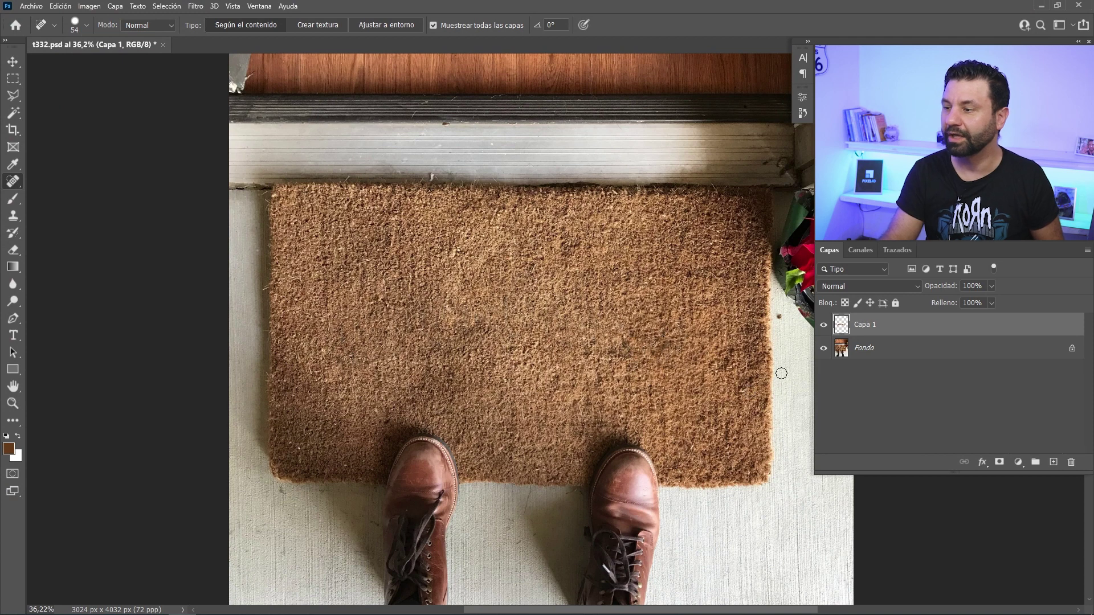
- Hide Capa 1 to show the original HEY GOOD LOOKIN' lettering
{"action": "left_click", "coordinate": [823, 326]}
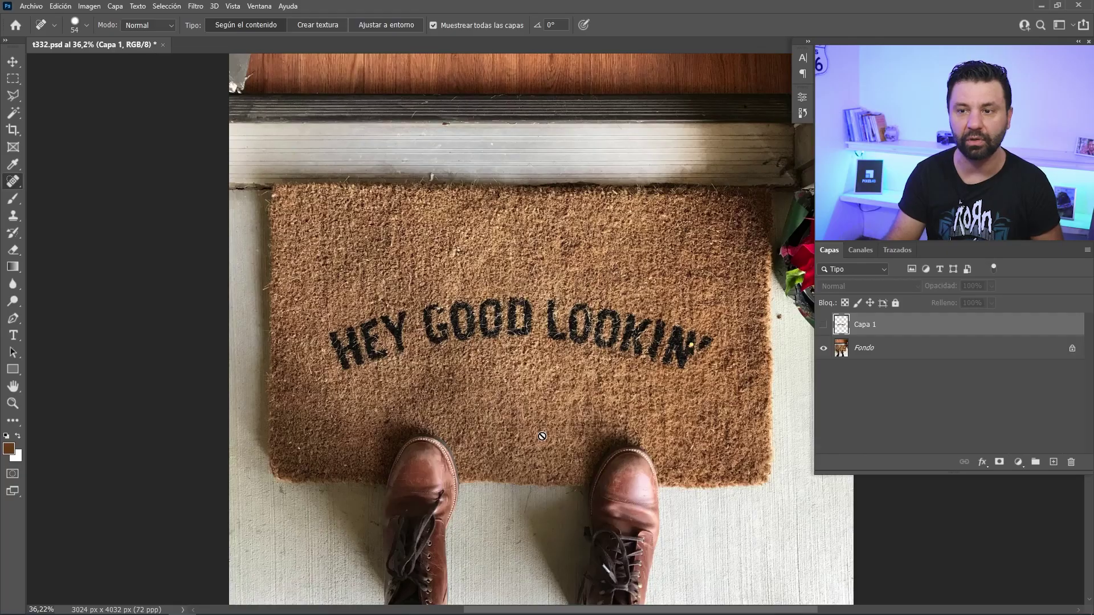
- Add a horizontal text layer reading HEY GOOD LOOKIN' above the arched lettering
{"action": "left_click", "coordinate": [14, 335]}
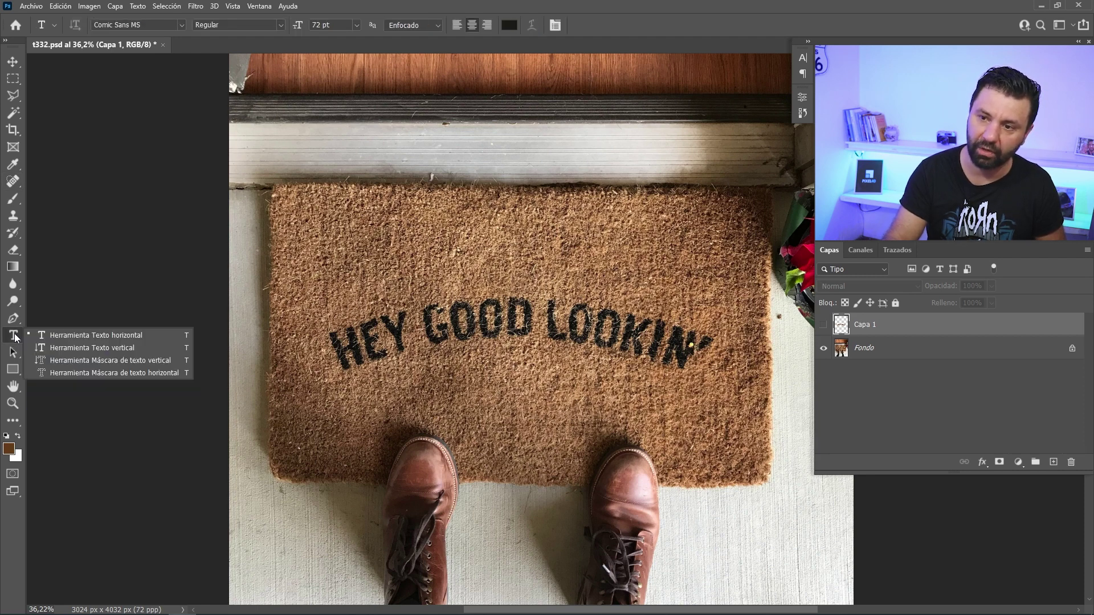
{"action": "left_click", "coordinate": [47, 336]}
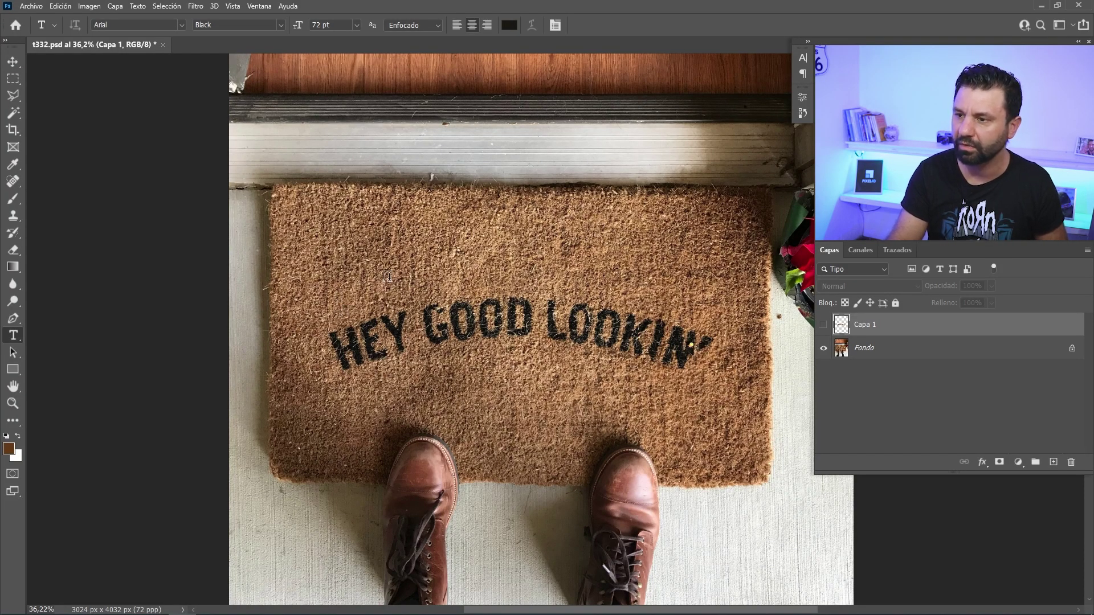
{"action": "left_click", "coordinate": [495, 277]}
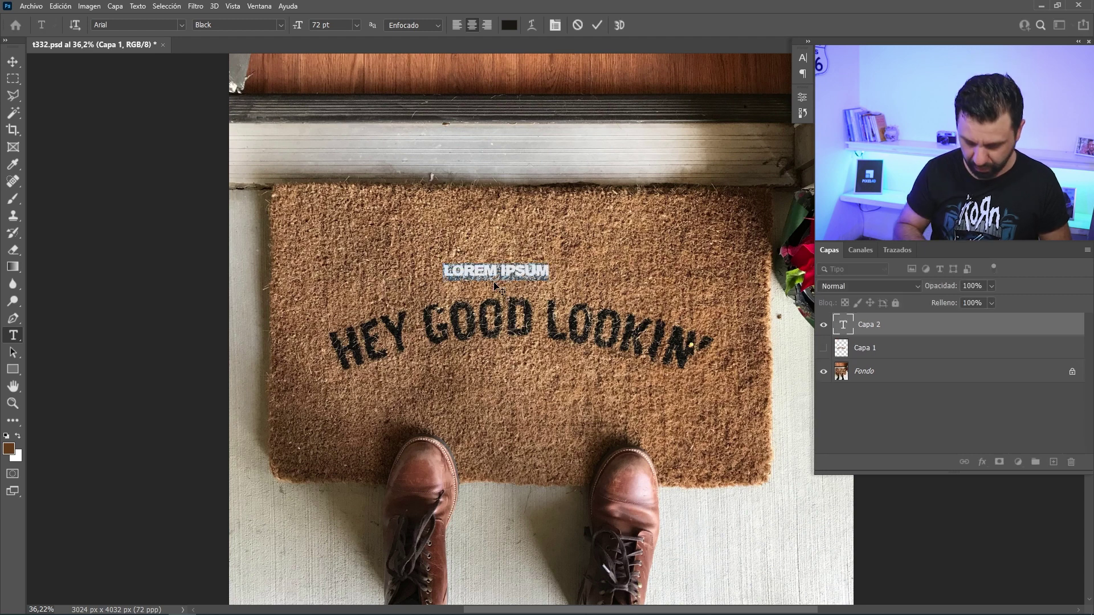
{"action": "type", "text": "HEY"}
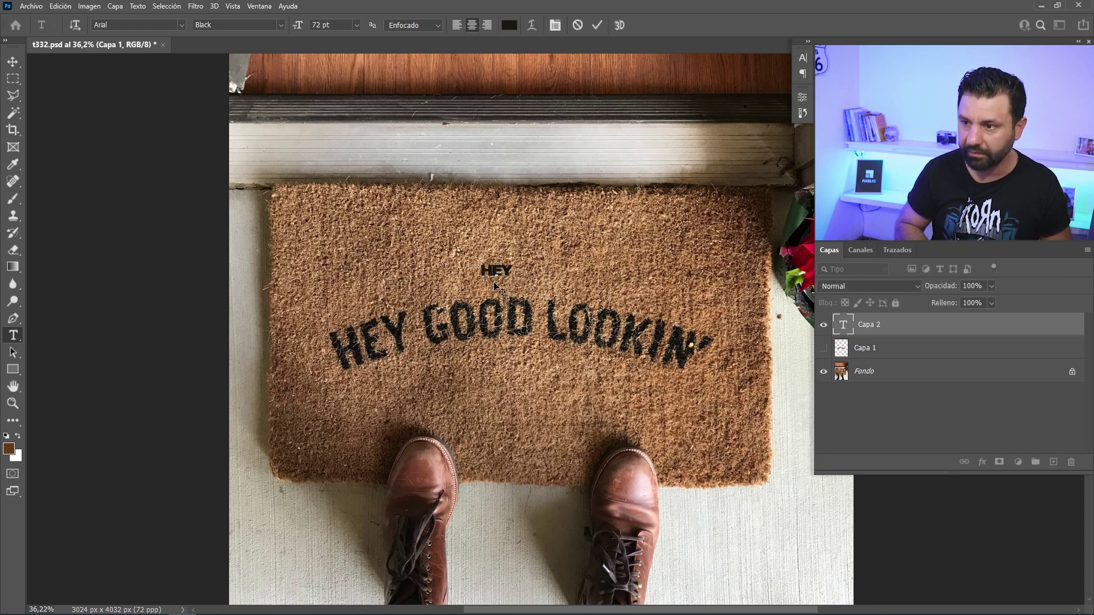
{"action": "type", "text": " GOOD LOOKIN"}
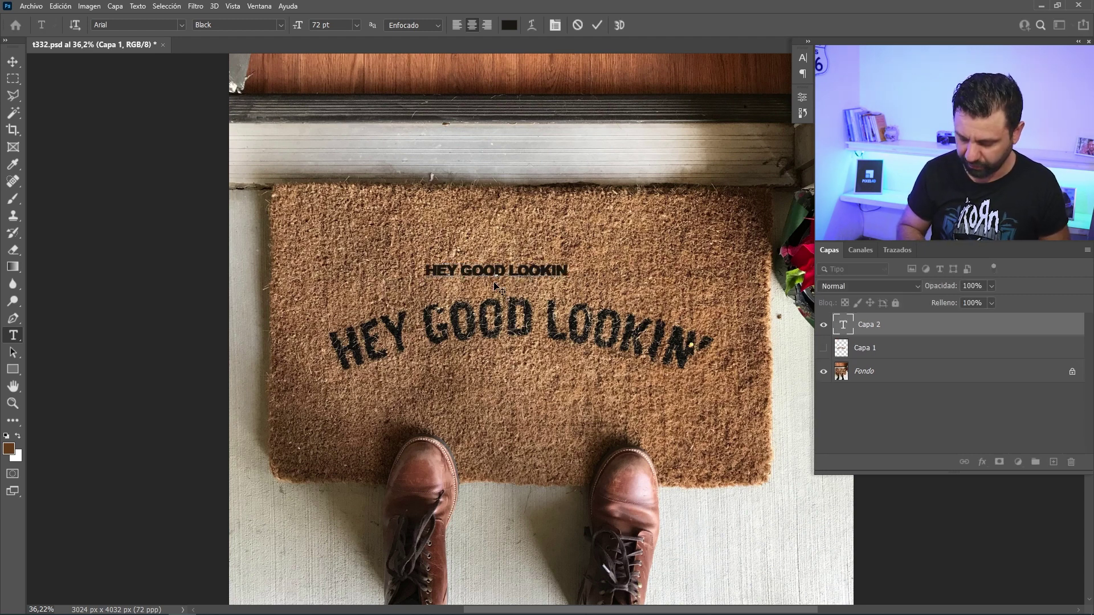
{"action": "type", "text": "'"}
{"action": "key", "text": "ctrl+Return"}
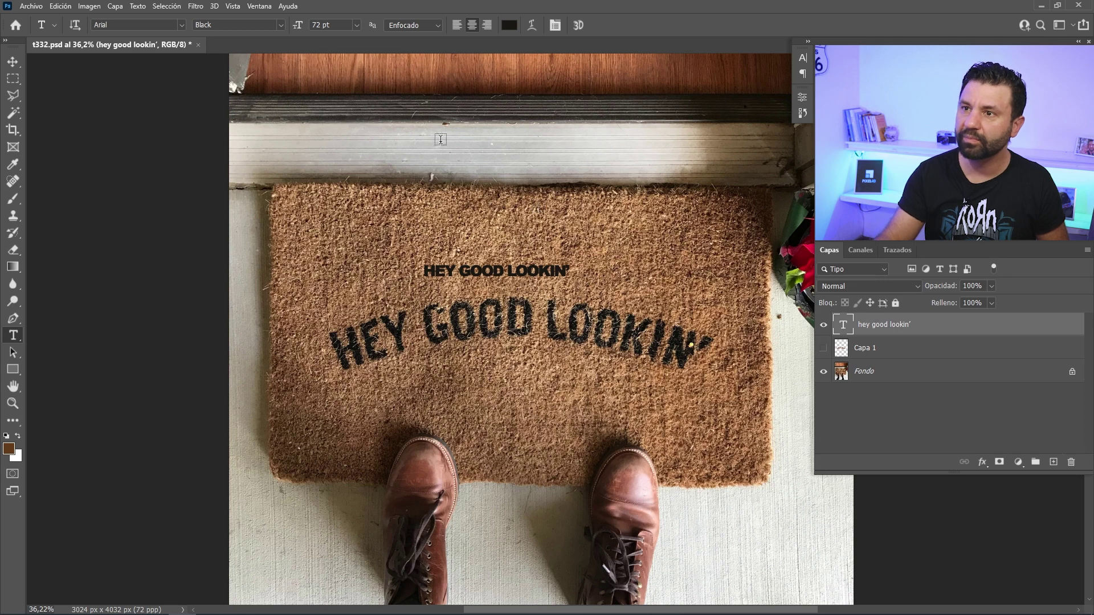
- In the Character panel, make the text Arial Bold, all caps, without faux bold
{"action": "left_click", "coordinate": [266, 5]}
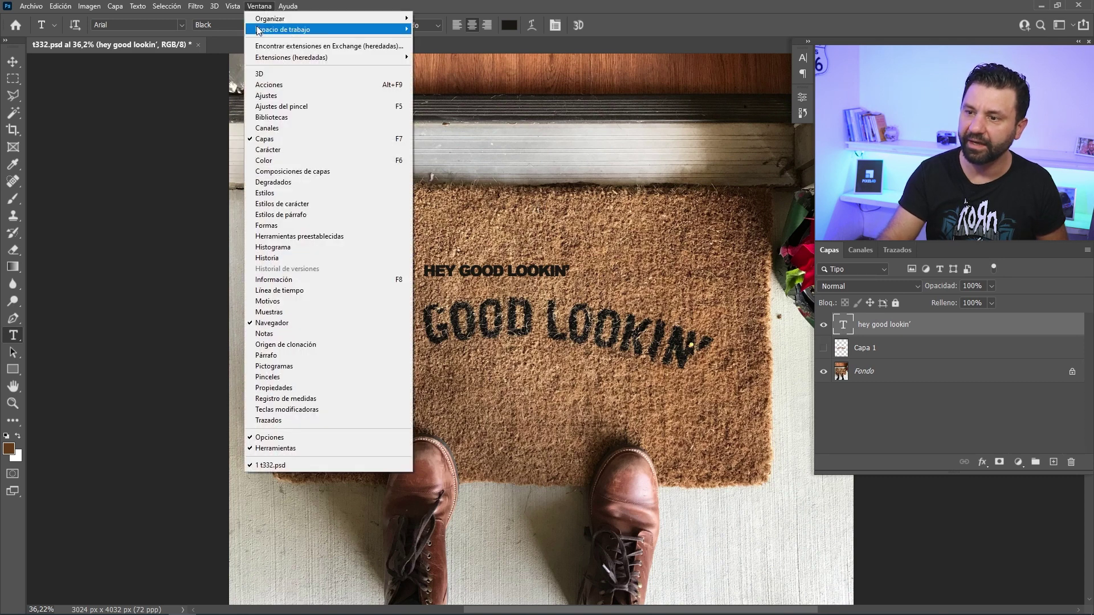
{"action": "left_click", "coordinate": [273, 150]}
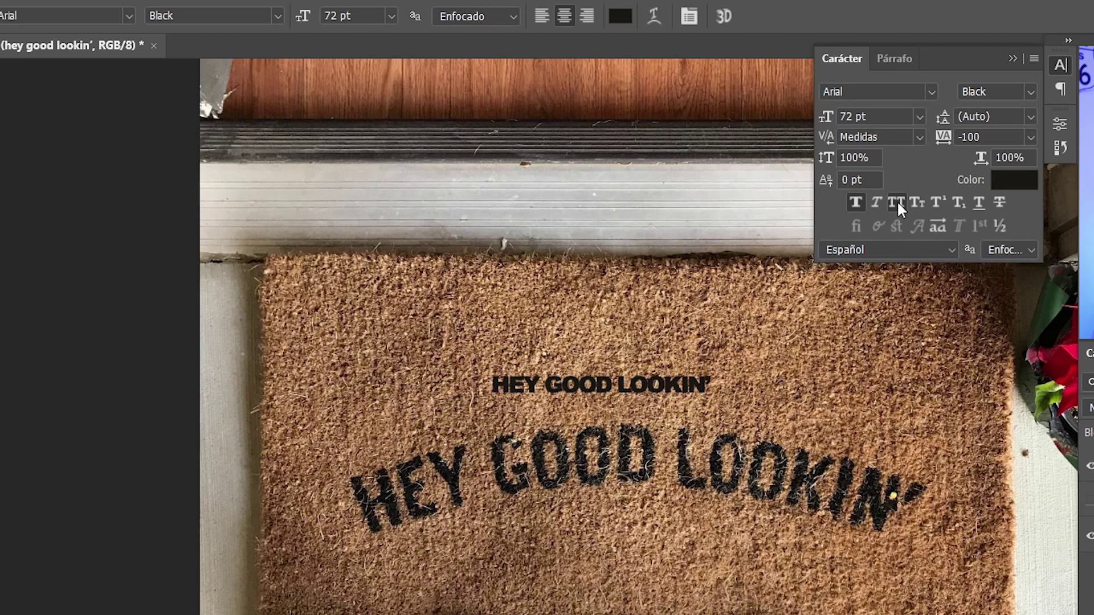
{"action": "left_click", "coordinate": [900, 207]}
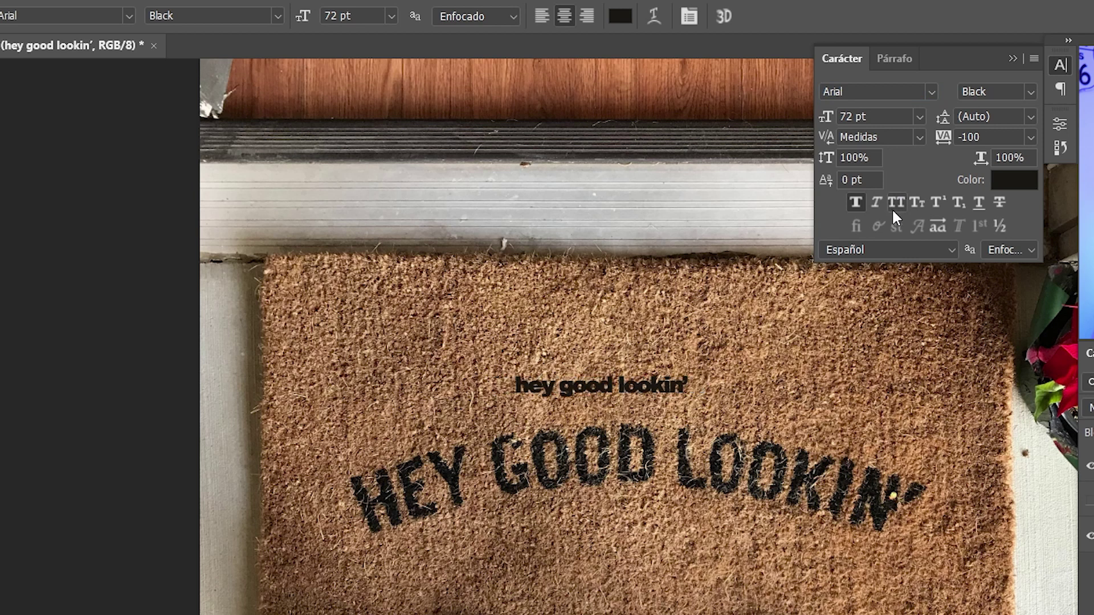
{"action": "left_click", "coordinate": [856, 203]}
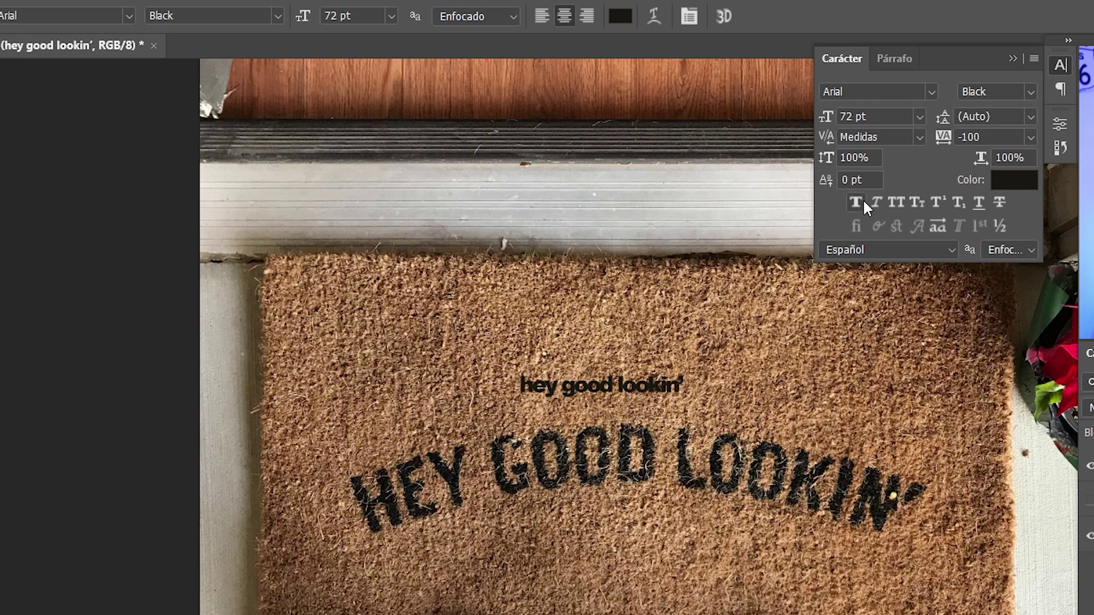
{"action": "left_click", "coordinate": [896, 205]}
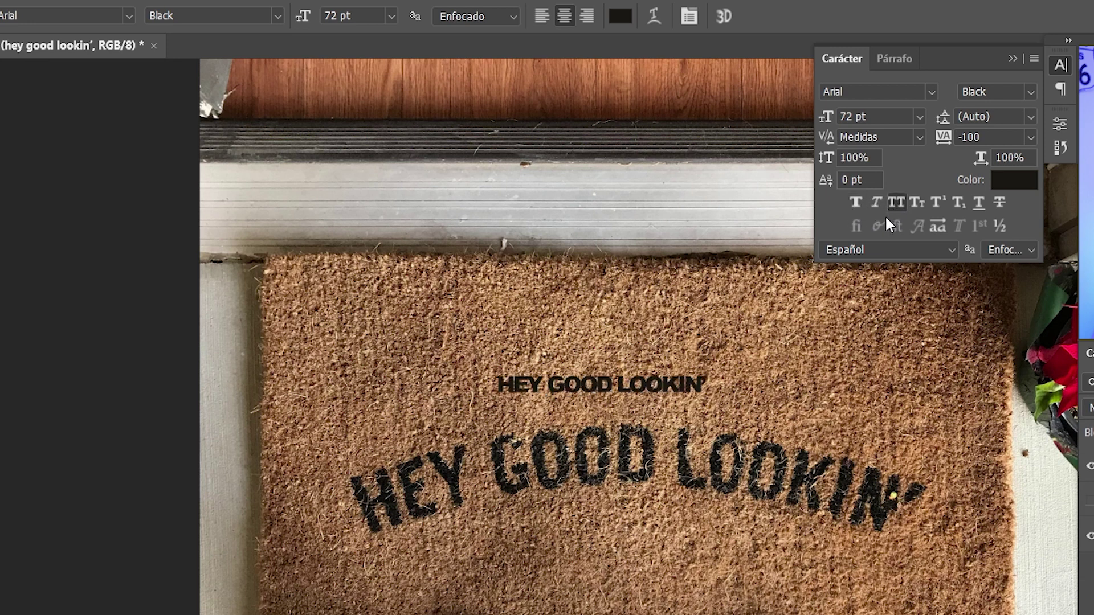
{"action": "left_click", "coordinate": [1030, 96]}
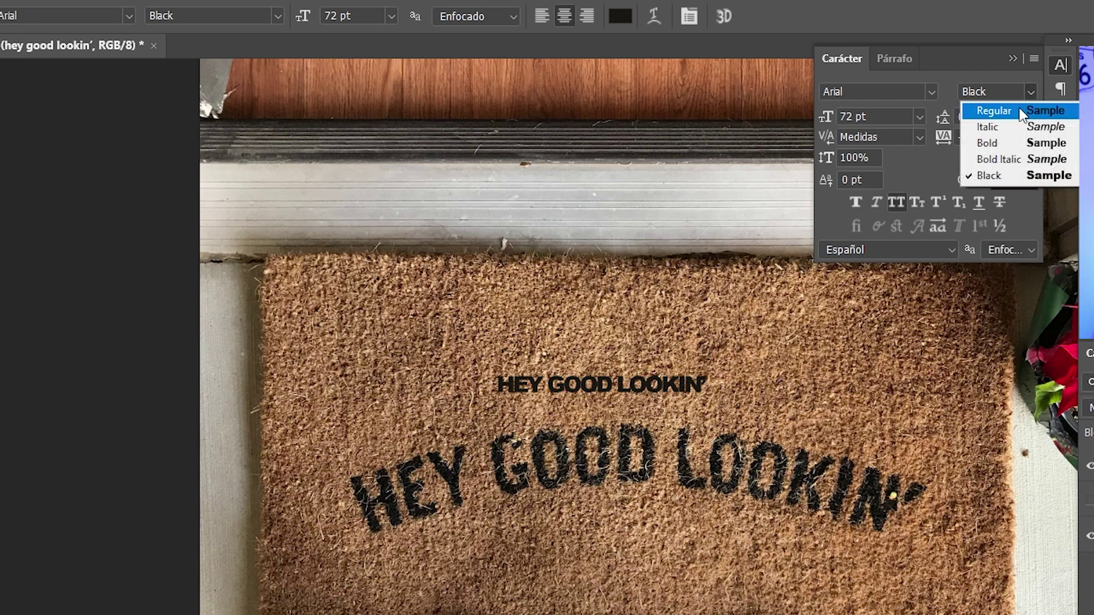
{"action": "left_click", "coordinate": [1000, 145]}
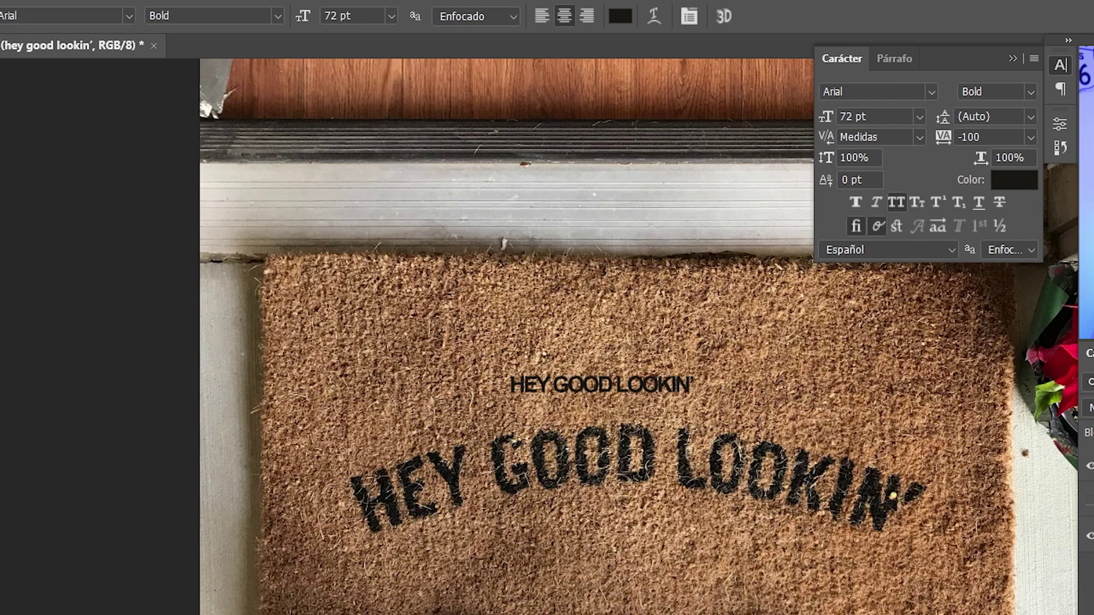
{"action": "key", "text": "v"}
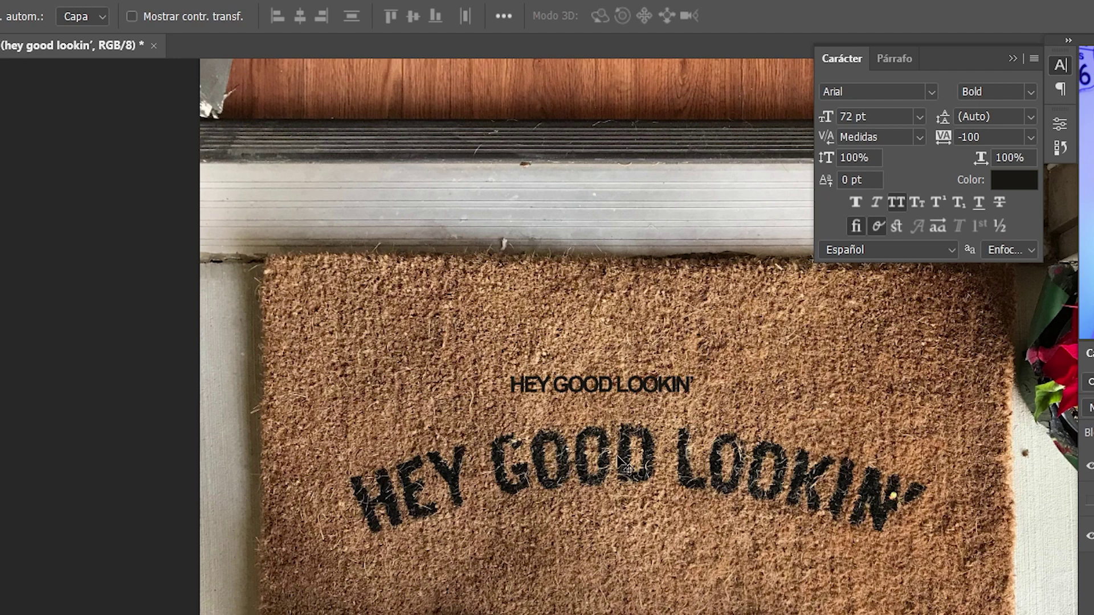
{"action": "key", "text": "ctrl+t"}
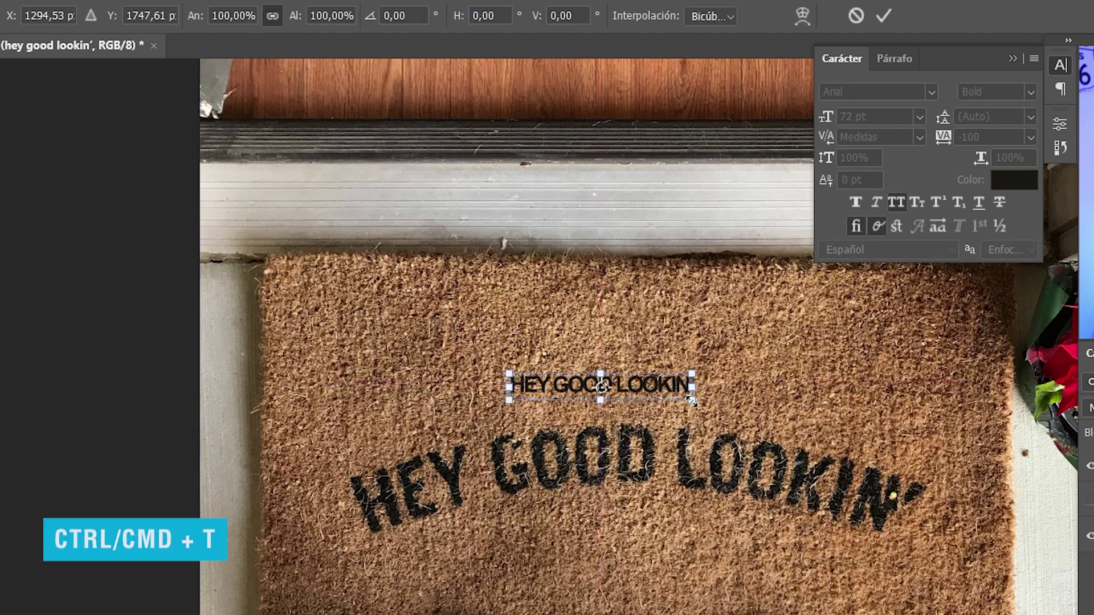
- Scale the text to about 288% and place it just above the arched lettering
{"action": "mouse_move", "coordinate": [692, 400]}
{"action": "left_mouse_down"}
{"action": "mouse_move", "coordinate": [858, 494]}
{"action": "mouse_move", "coordinate": [846, 484]}
{"action": "left_mouse_up"}
{"action": "left_click_drag", "start_coordinate": [825, 387], "coordinate": [858, 402]}
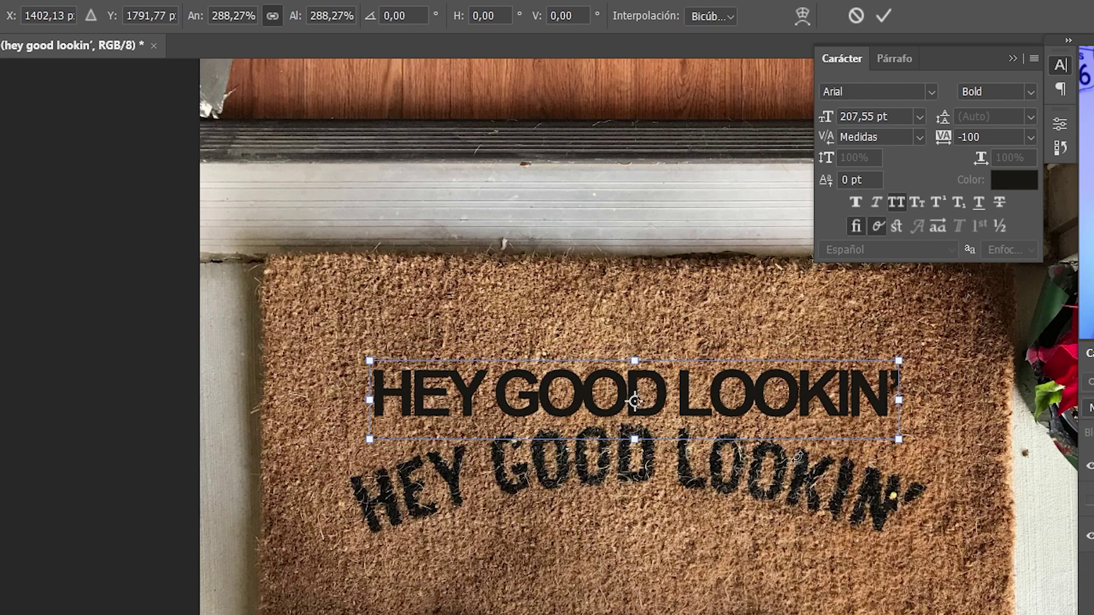
{"action": "key", "text": "Return"}
- Set the text's tracking to -25 in the Character panel
{"action": "scroll", "coordinate": [635, 401], "scroll_direction": "up", "scroll_amount": 2}
{"action": "scroll", "coordinate": [724, 422], "scroll_direction": "up", "scroll_amount": 1}
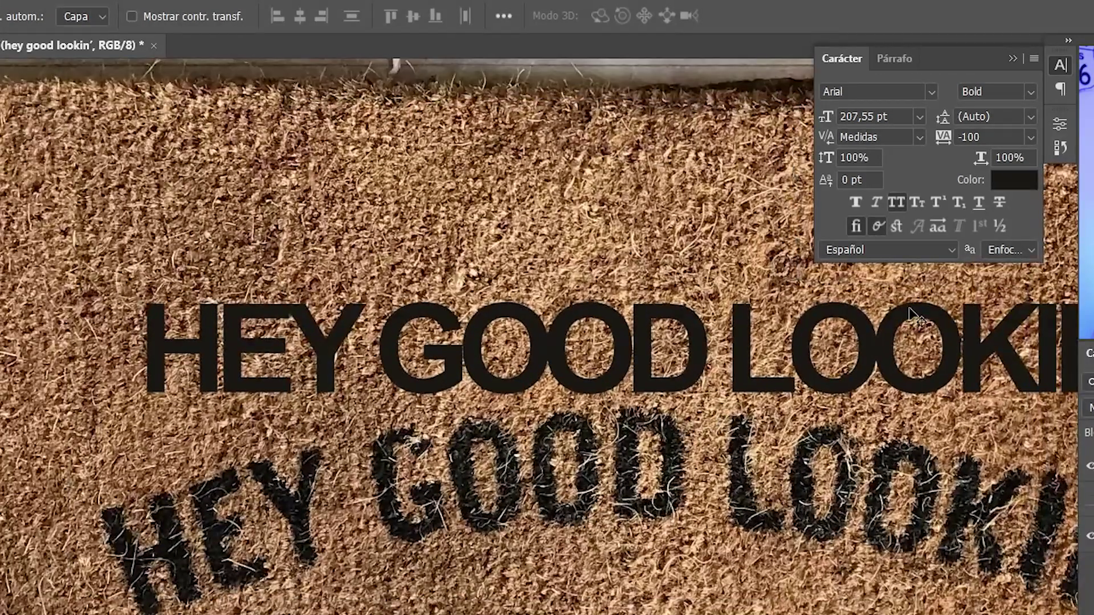
{"action": "left_click", "coordinate": [1030, 138]}
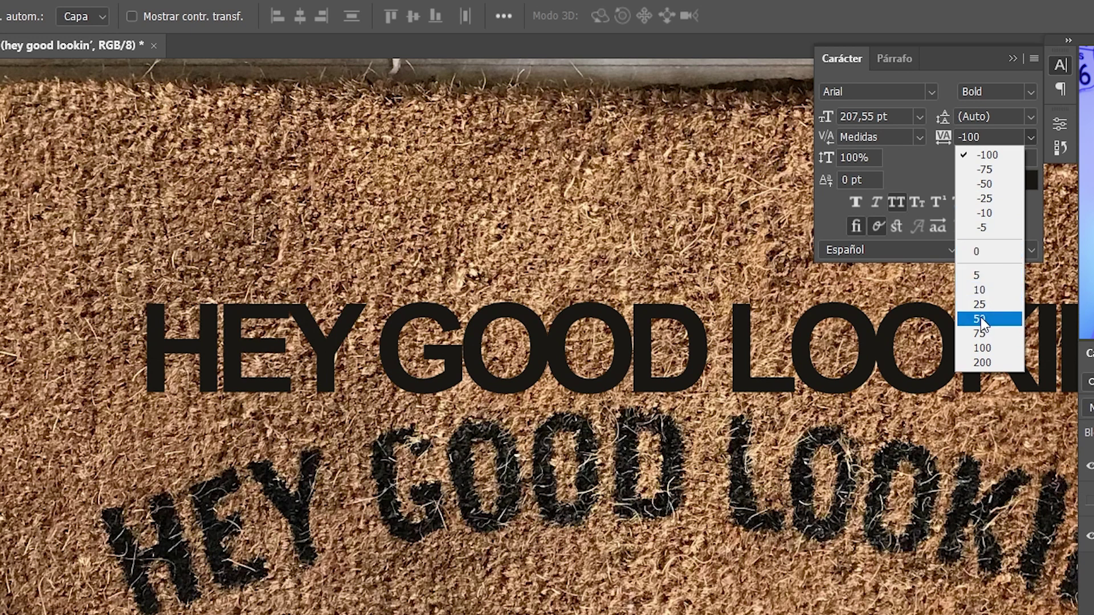
{"action": "left_click", "coordinate": [994, 199]}
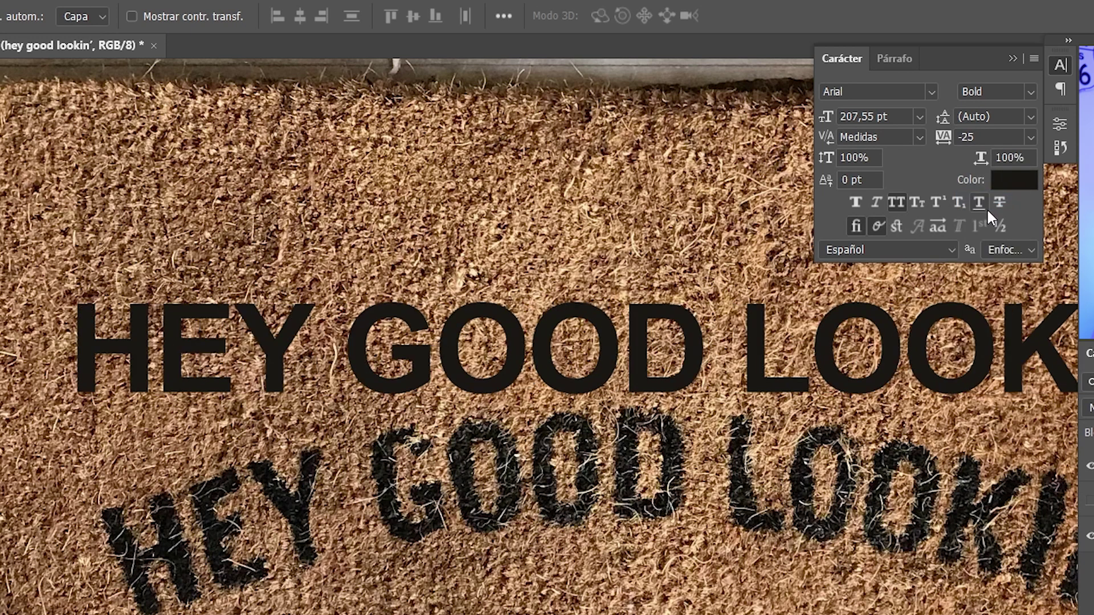
{"action": "left_click", "coordinate": [1003, 181]}
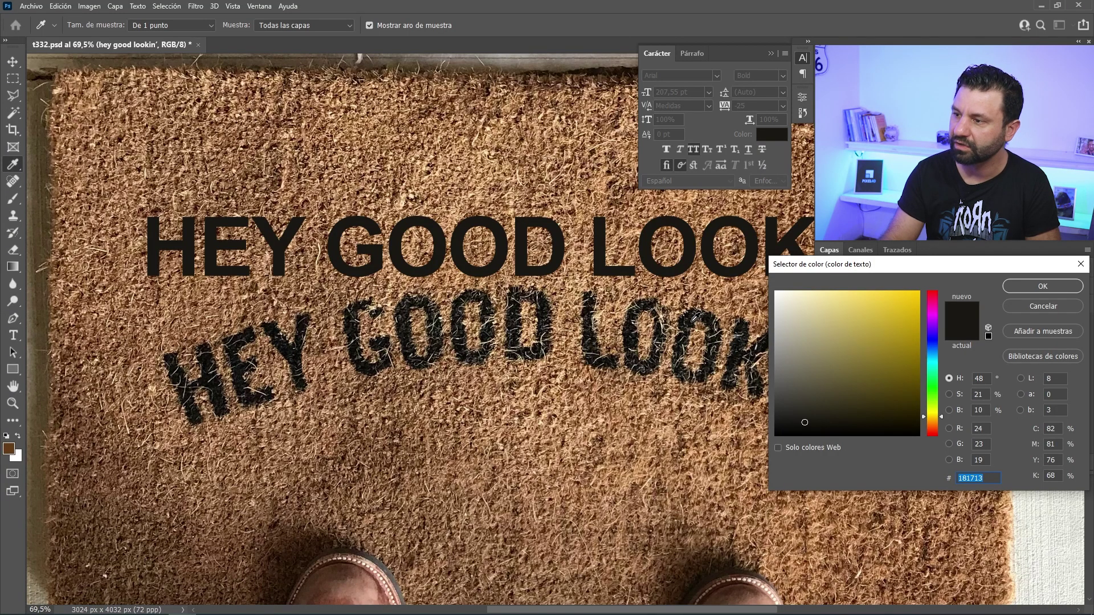
- Recolour the HEY GOOD LOOKIN' text from near-black to dark slate blue 131f27
{"action": "left_click", "coordinate": [690, 318]}
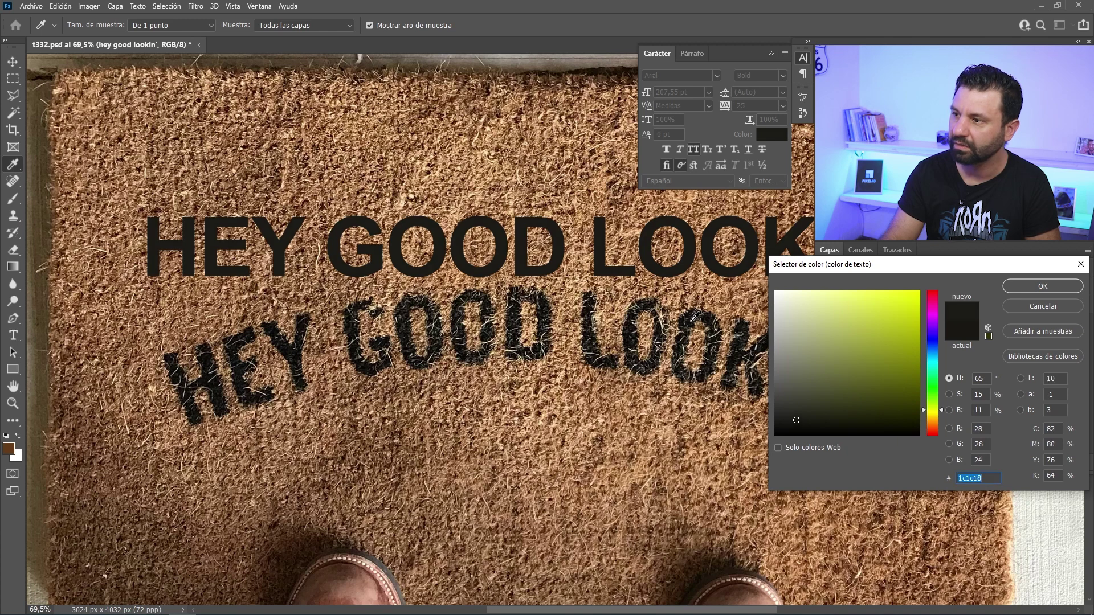
{"action": "left_click_drag", "start_coordinate": [695, 317], "coordinate": [693, 319]}
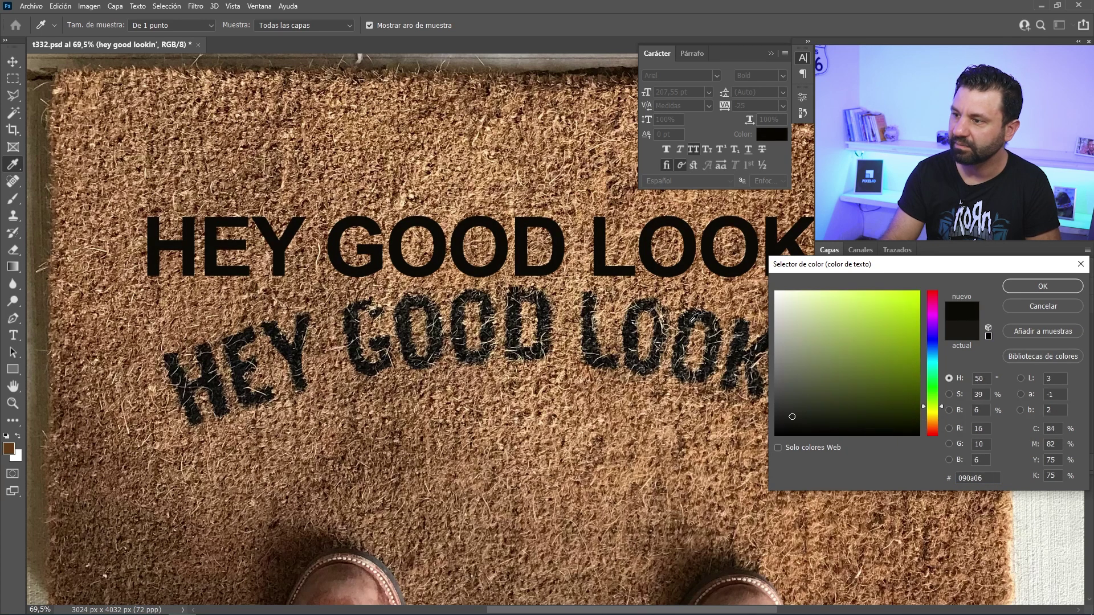
{"action": "left_click", "coordinate": [693, 320]}
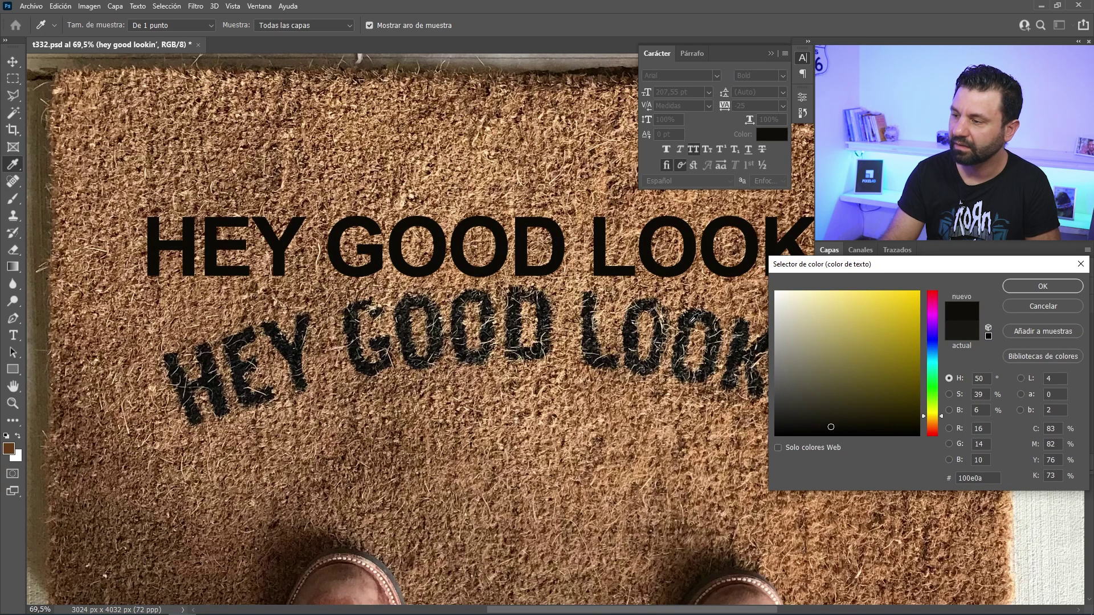
{"action": "left_click", "coordinate": [931, 353]}
{"action": "left_click_drag", "start_coordinate": [821, 419], "coordinate": [846, 416]}
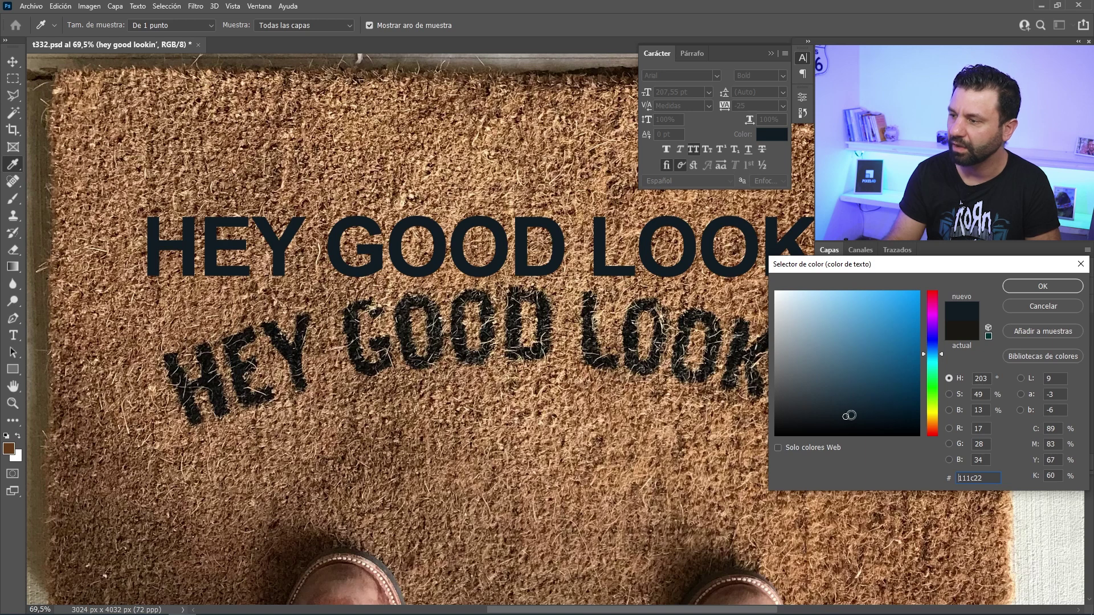
{"action": "left_click", "coordinate": [1021, 286]}
{"action": "left_click", "coordinate": [802, 57]}
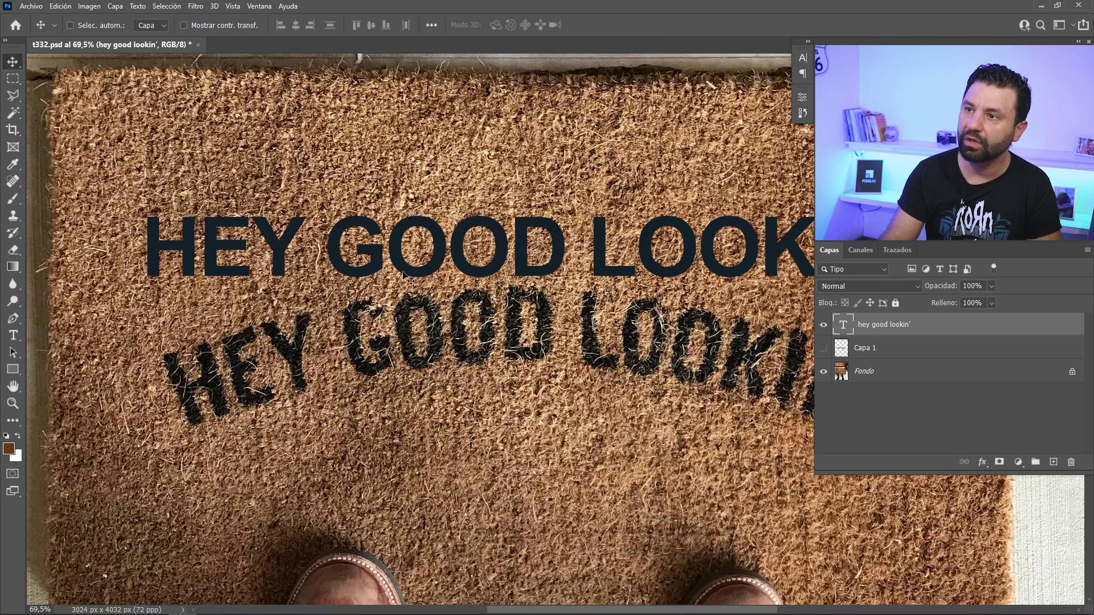
- Warp the HEY GOOD LOOKIN' text with the Arco style at a +22 bend
{"action": "left_click", "coordinate": [13, 335]}
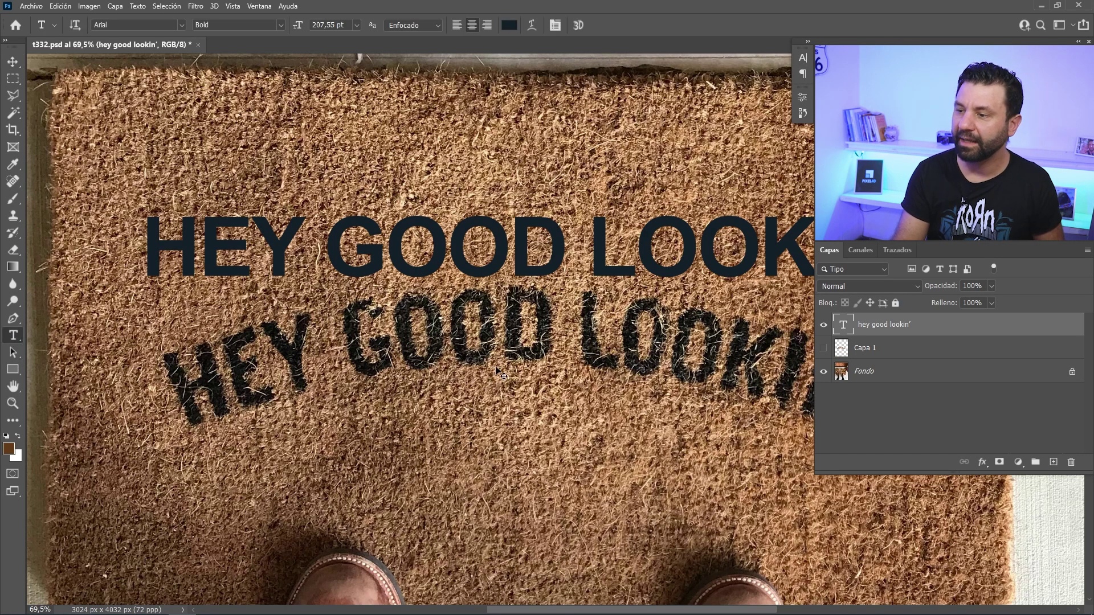
{"action": "scroll", "coordinate": [477, 356], "scroll_direction": "down", "scroll_amount": 2}
{"action": "left_click_drag", "start_coordinate": [477, 356], "coordinate": [376, 325]}
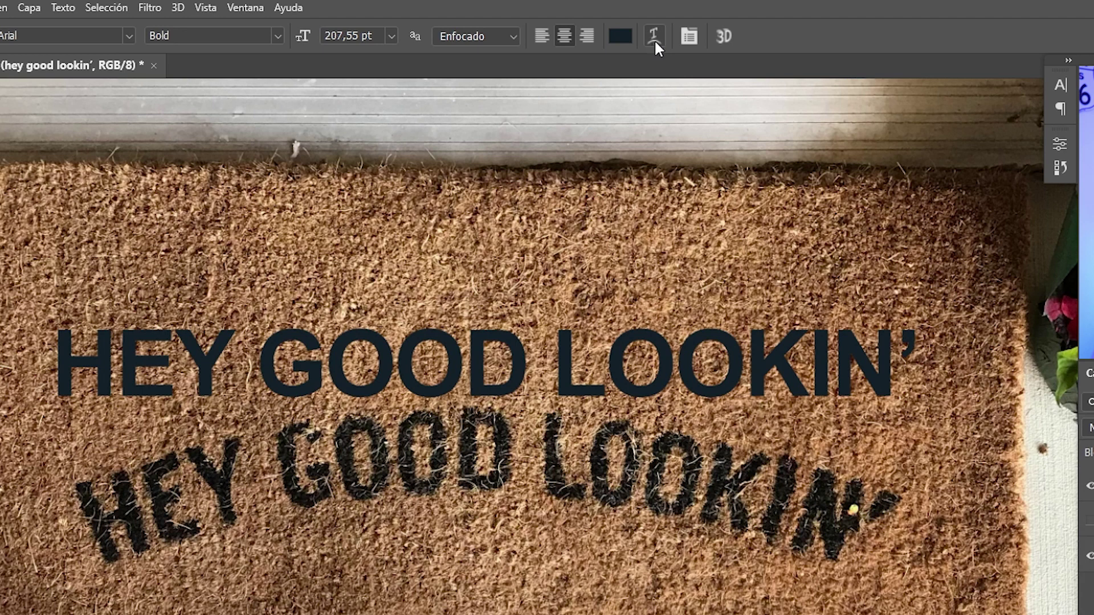
{"action": "left_click", "coordinate": [655, 36]}
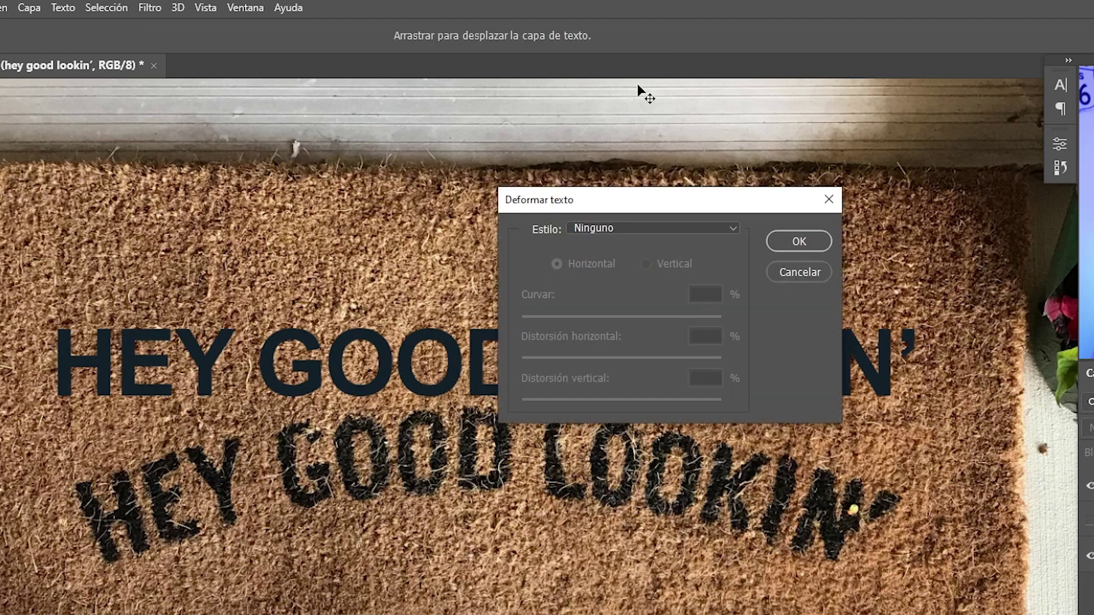
{"action": "left_click", "coordinate": [661, 228]}
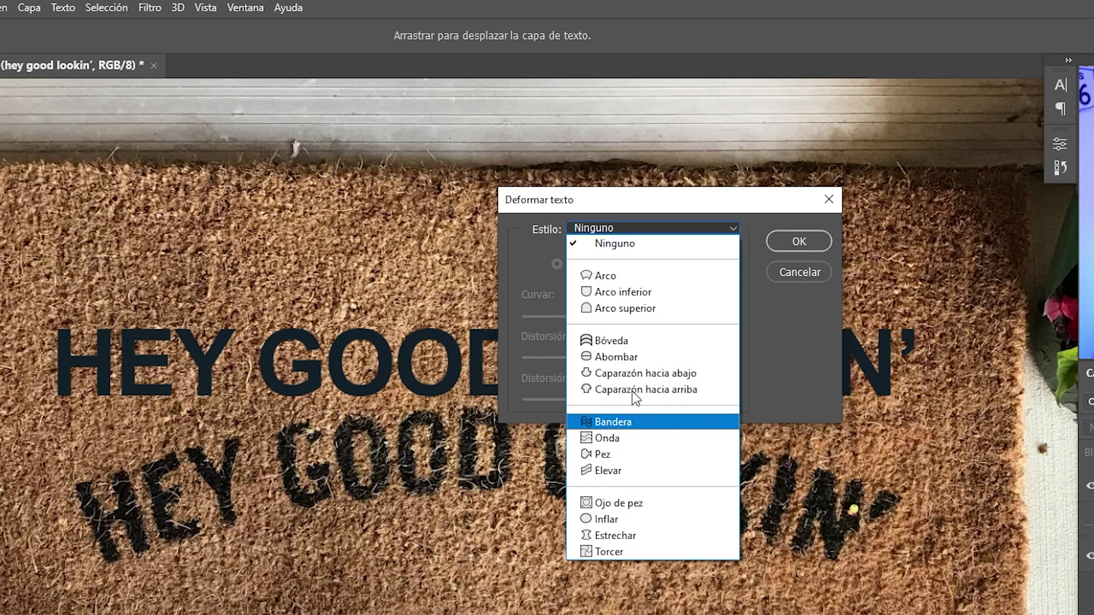
{"action": "left_click", "coordinate": [626, 277]}
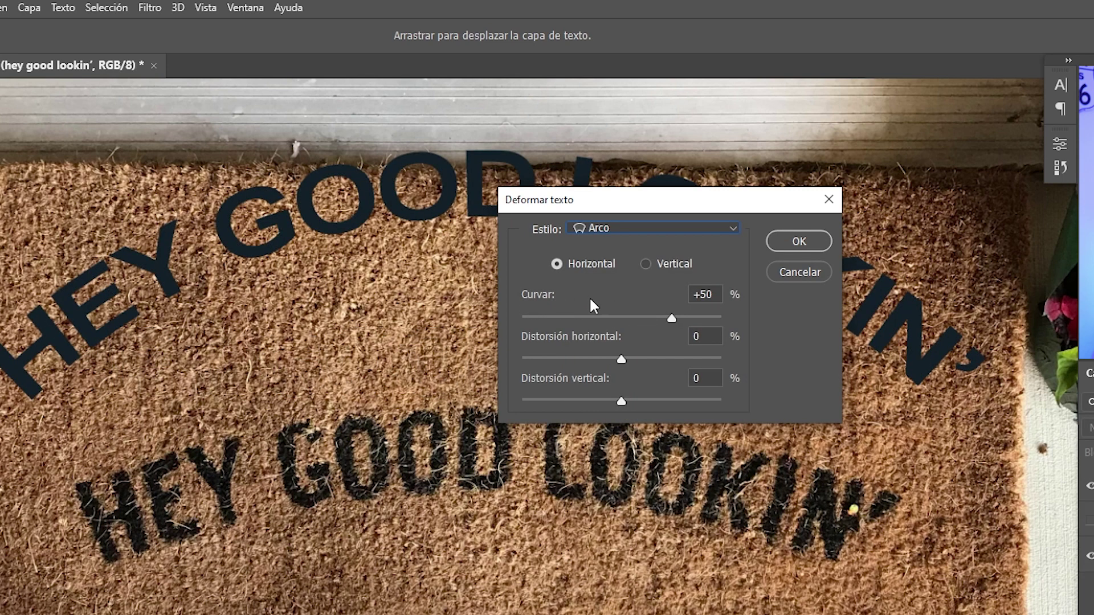
{"action": "left_click_drag", "start_coordinate": [671, 319], "coordinate": [644, 319]}
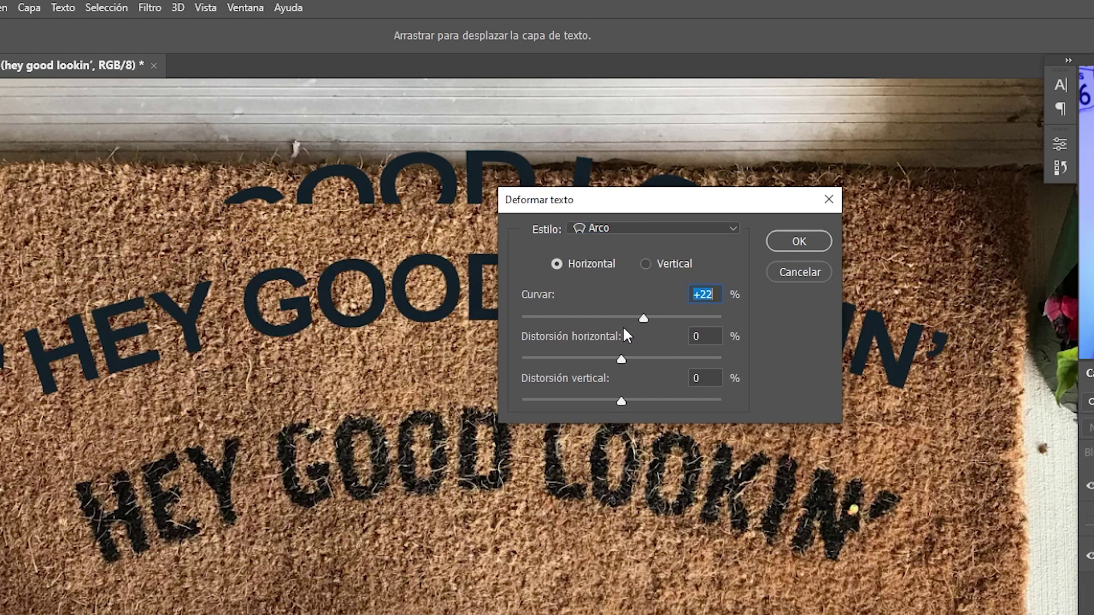
{"action": "left_click_drag", "start_coordinate": [644, 317], "coordinate": [644, 318]}
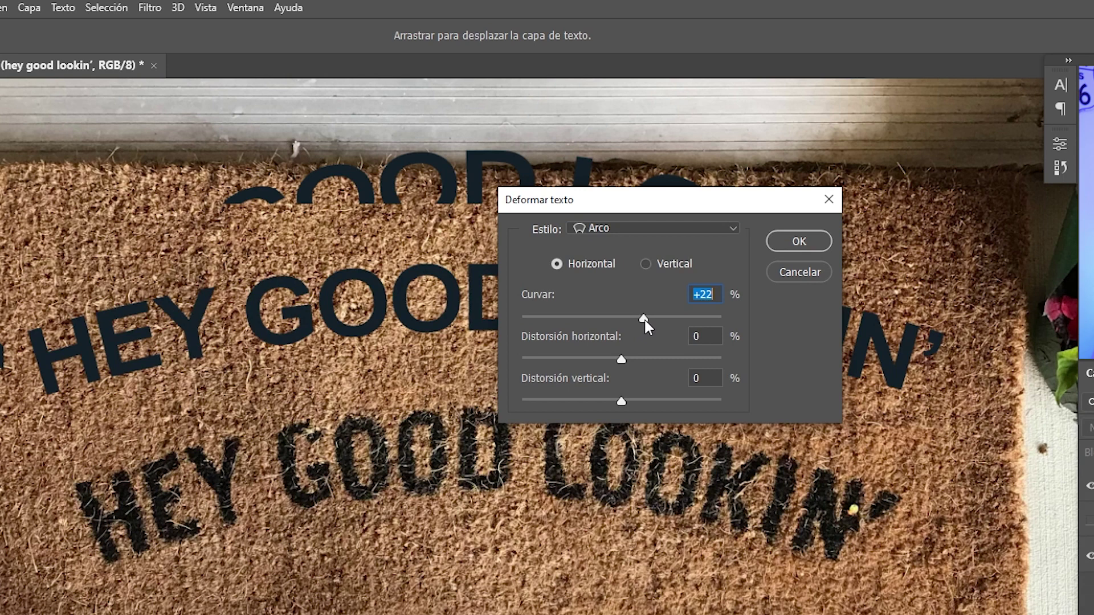
{"action": "left_click", "coordinate": [809, 240]}
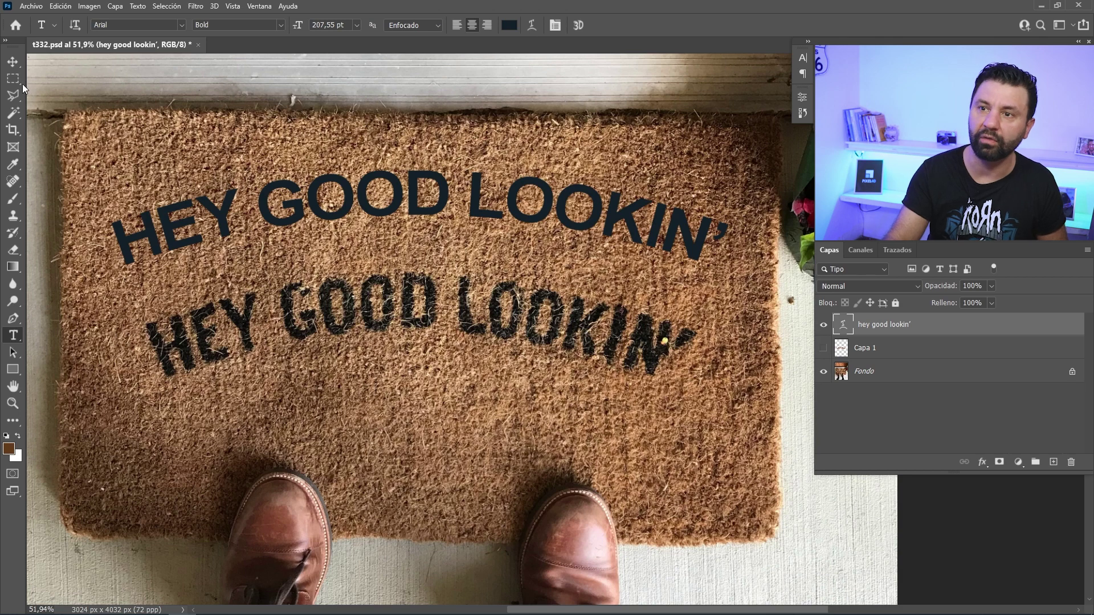
- Move the arched text onto the mat's printed lettering and show Capa 1 to hide the old print
{"action": "left_click", "coordinate": [13, 61]}
{"action": "left_click_drag", "start_coordinate": [465, 206], "coordinate": [481, 319]}
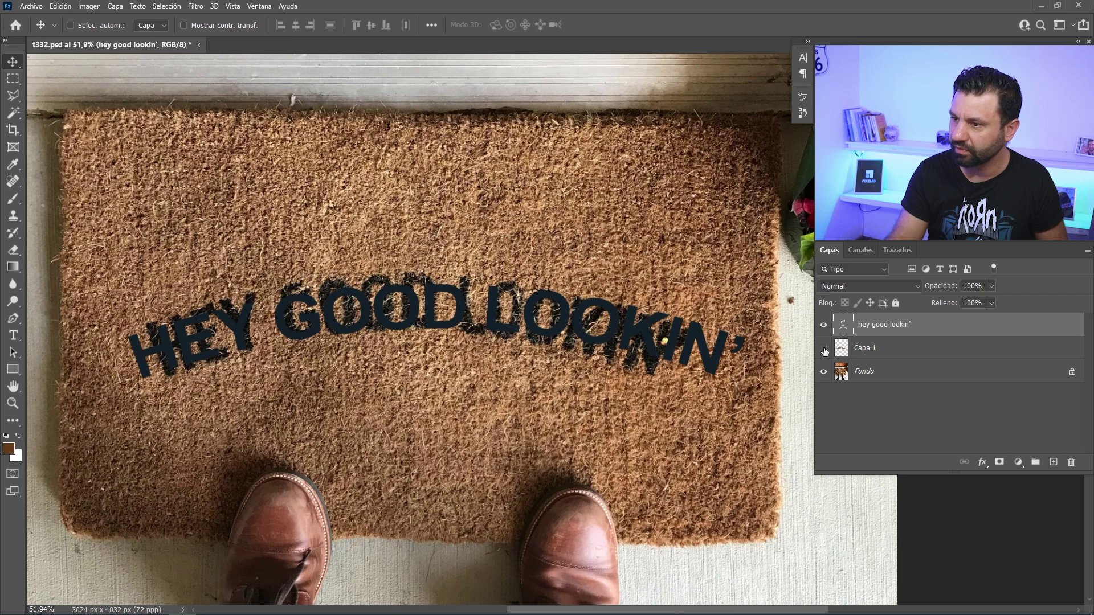
{"action": "left_click", "coordinate": [823, 348]}
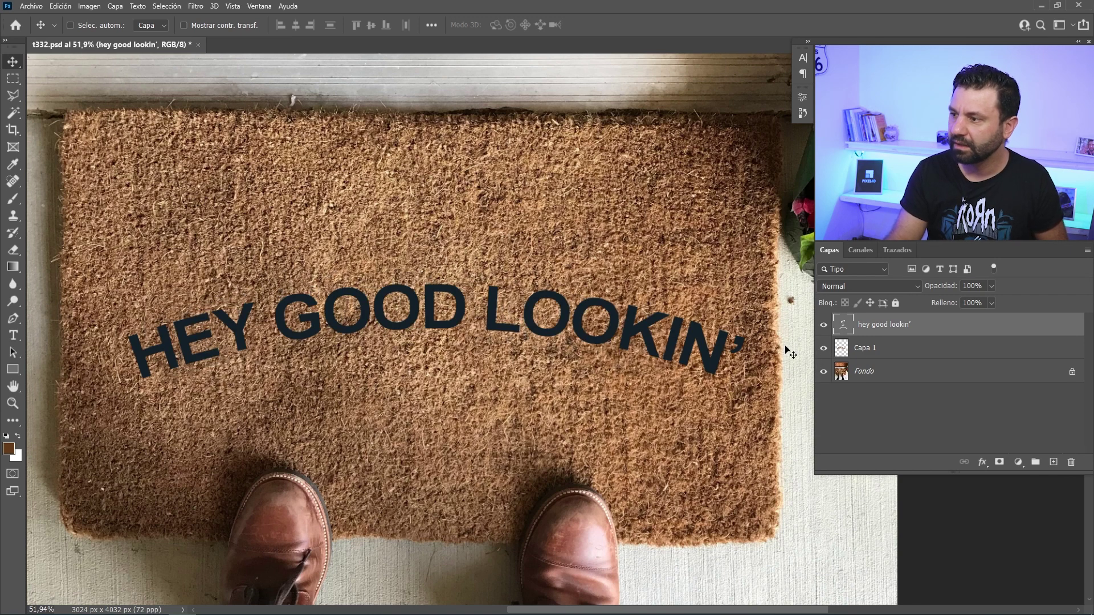
{"action": "left_click_drag", "start_coordinate": [591, 341], "coordinate": [571, 335]}
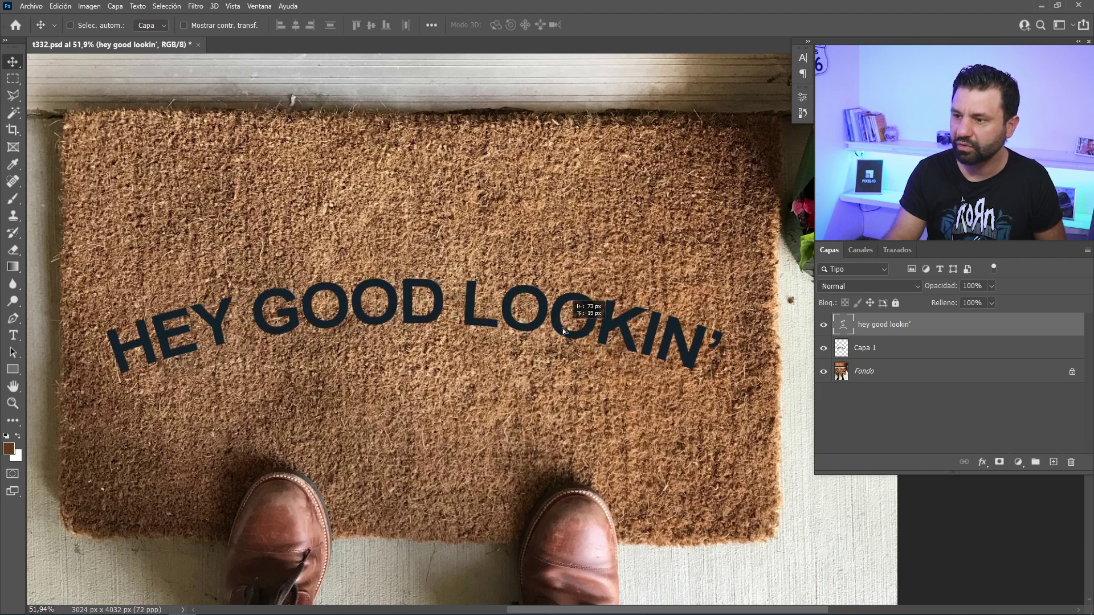
- Change the arched text to 'alta facha papa' and nudge it slightly right to centre it
{"action": "double_click", "coordinate": [844, 326]}
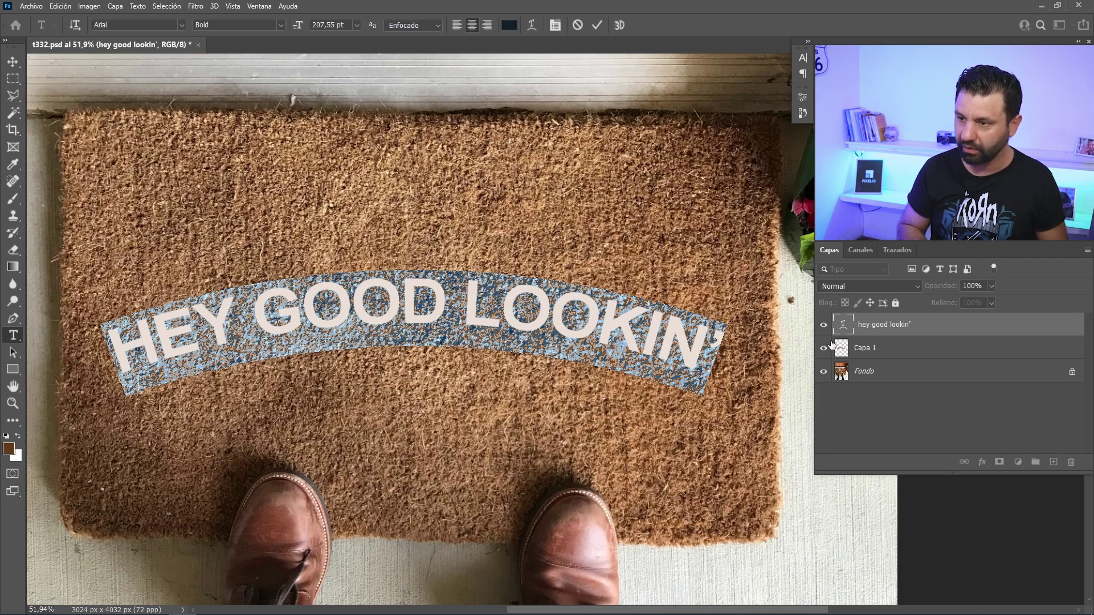
{"action": "type", "text": "alta fac"}
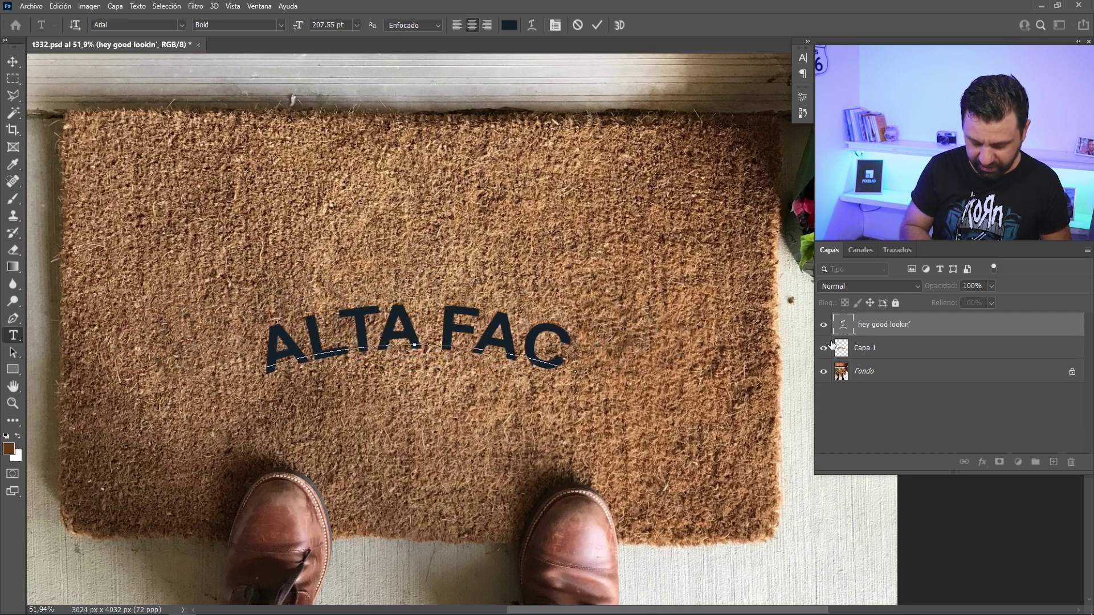
{"action": "type", "text": "ha papa"}
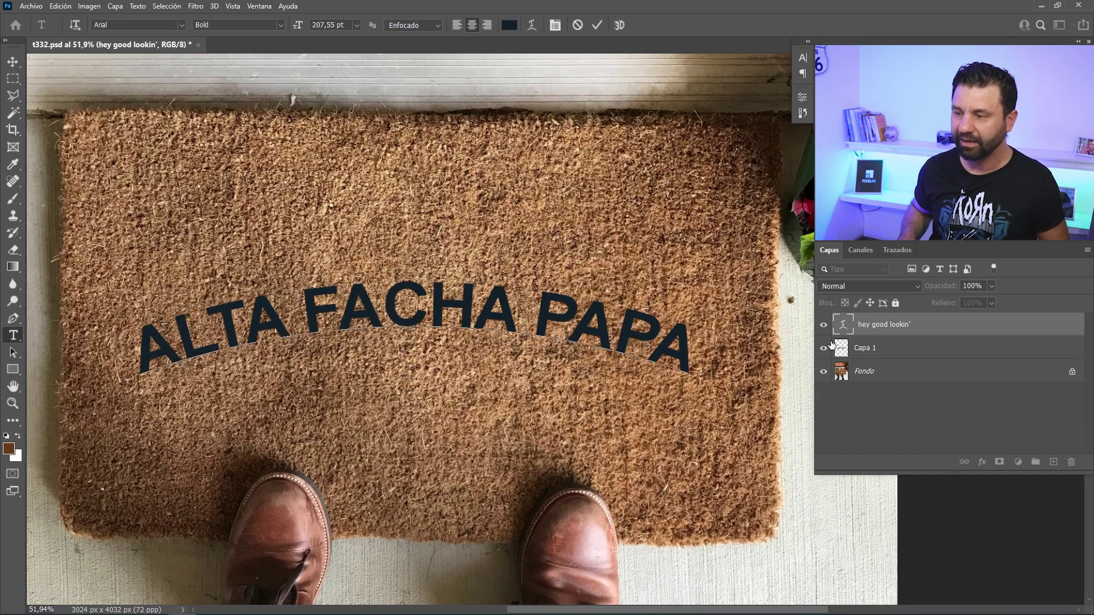
{"action": "key", "text": "ctrl+Return"}
{"action": "key", "text": "v"}
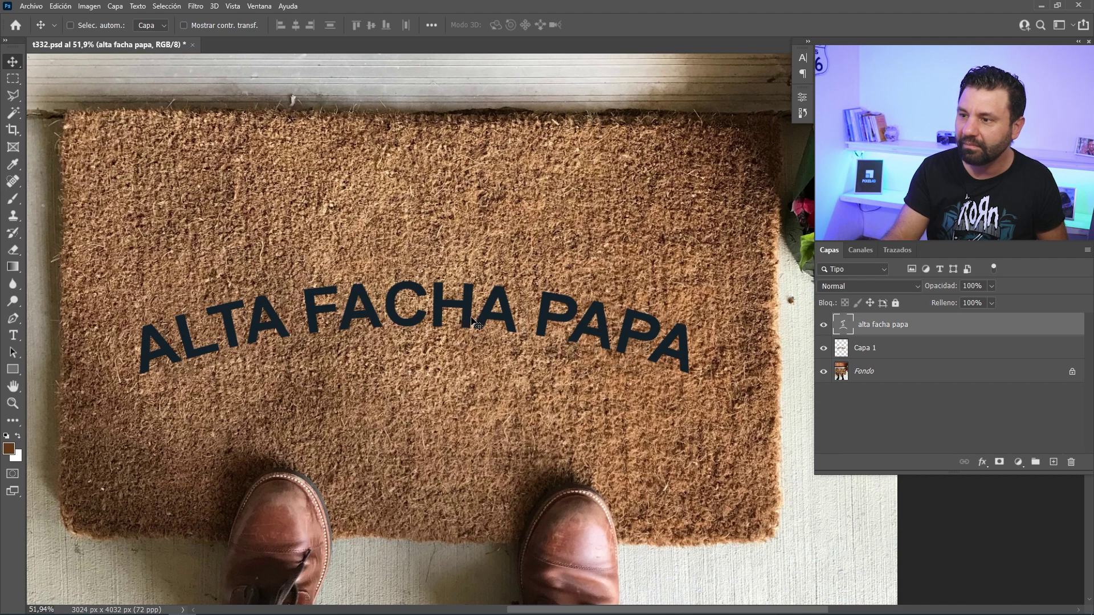
{"action": "left_click_drag", "start_coordinate": [471, 319], "coordinate": [486, 320]}
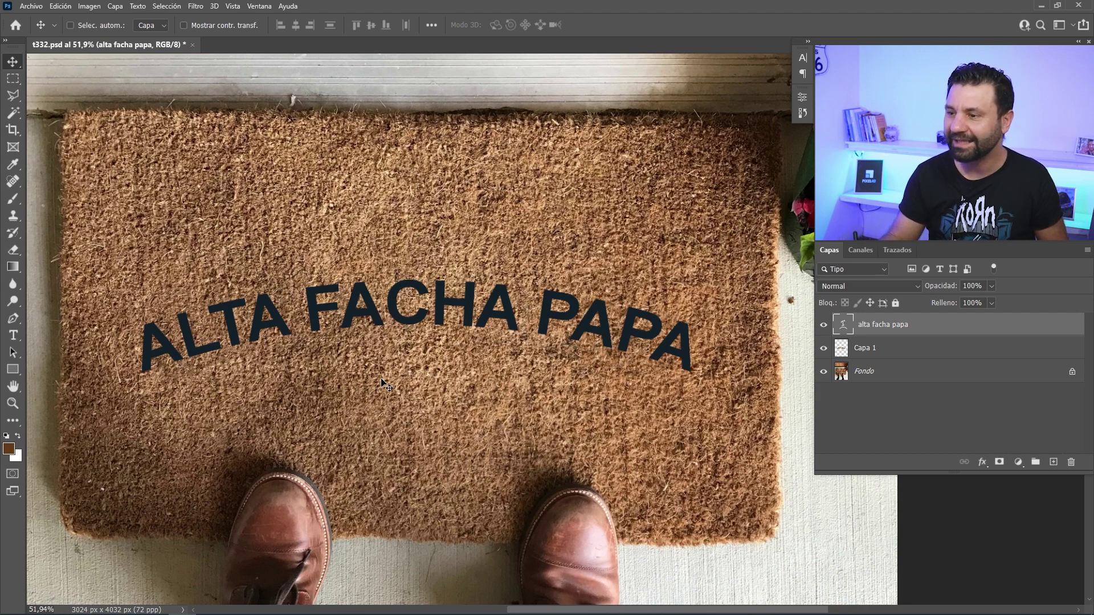
- Add an empty Capa 2 layer above the ALTA FACHA PAPA text
{"action": "key", "text": "ctrl"}
{"action": "key", "text": "s"}
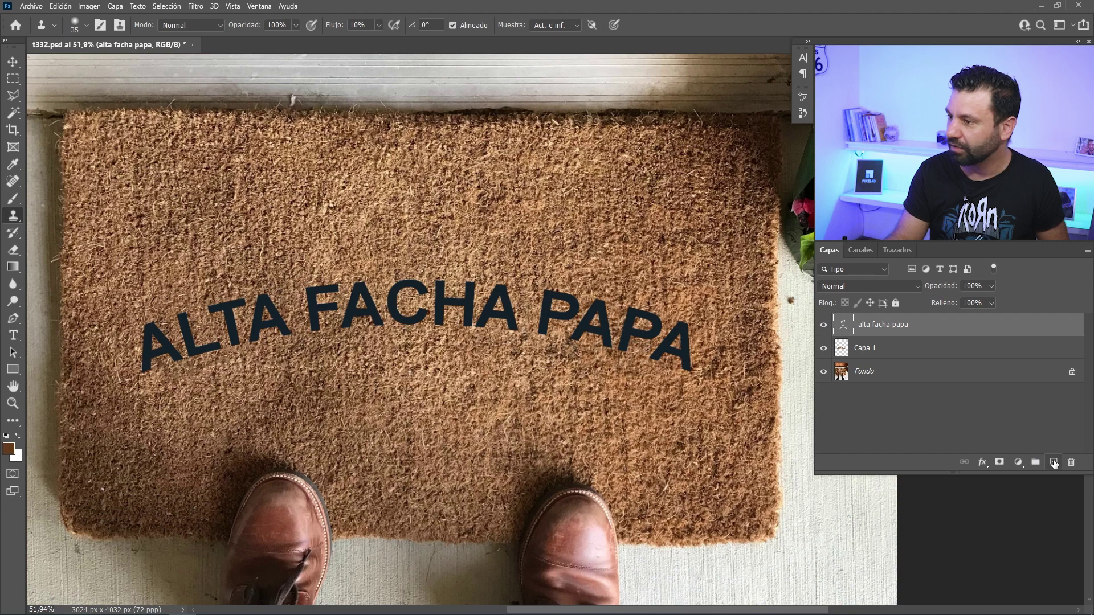
{"action": "left_click", "coordinate": [1054, 462]}
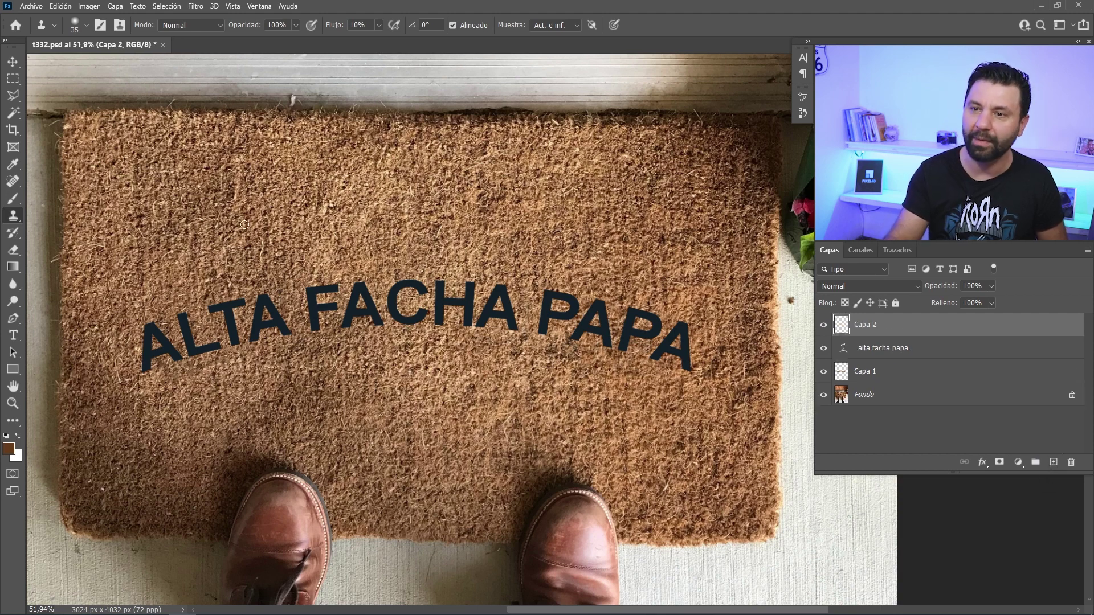
- Test a tapered brush stroke, then switch to a hard round brush sized 5 px
{"action": "left_click", "coordinate": [12, 201]}
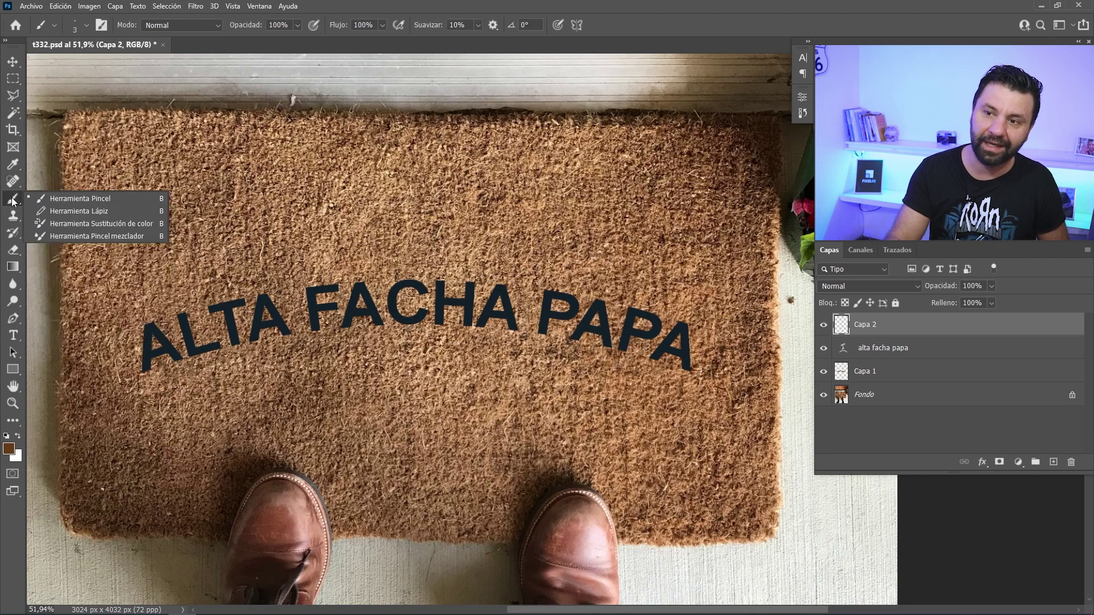
{"action": "left_click", "coordinate": [64, 199]}
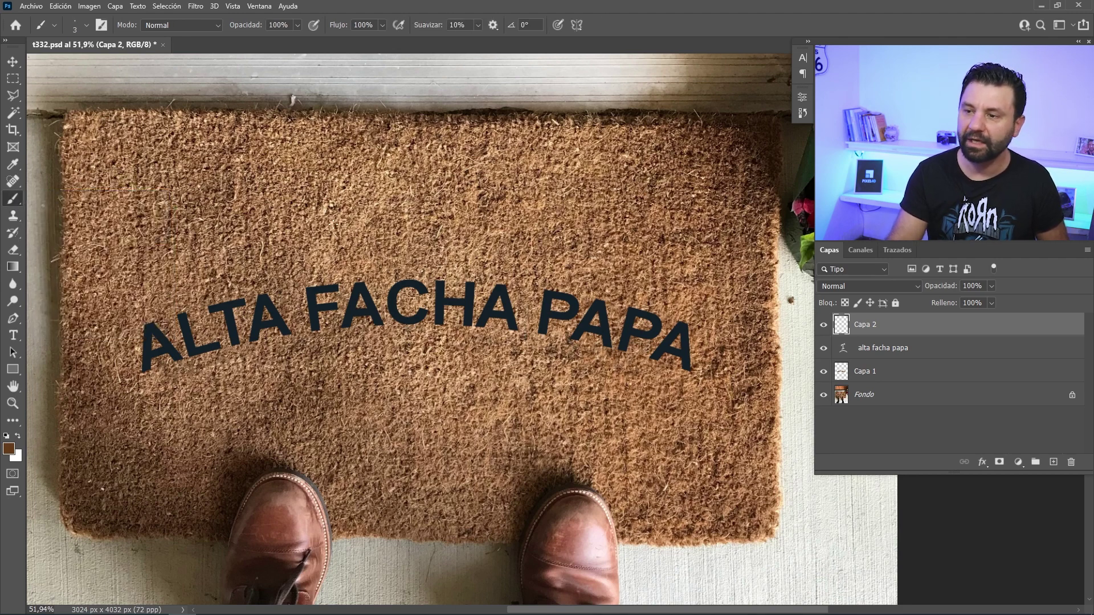
{"action": "right_click", "coordinate": [339, 216]}
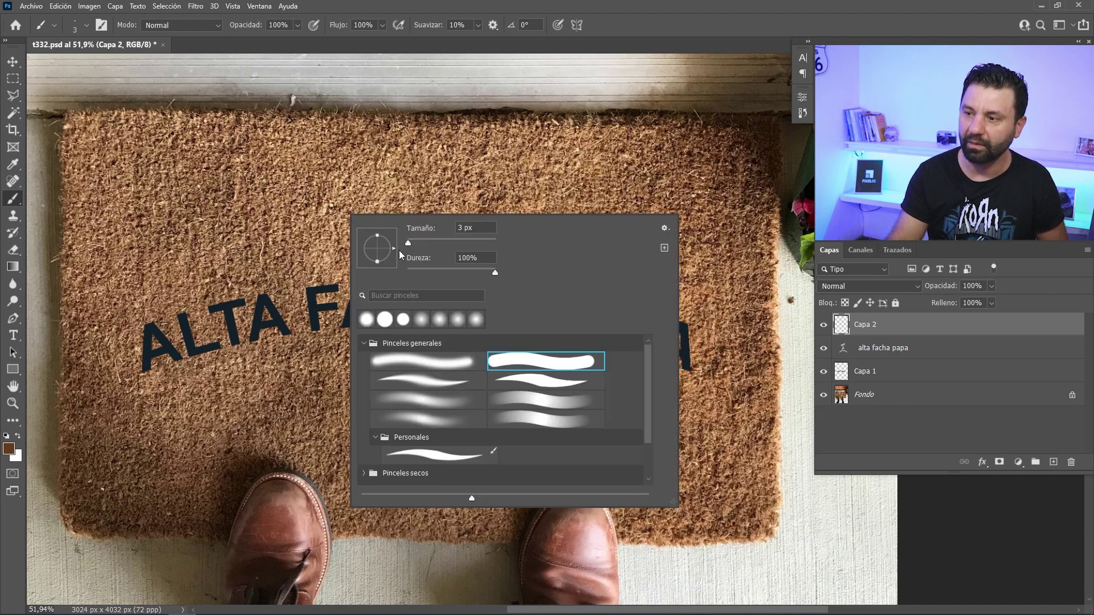
{"action": "left_click", "coordinate": [448, 365]}
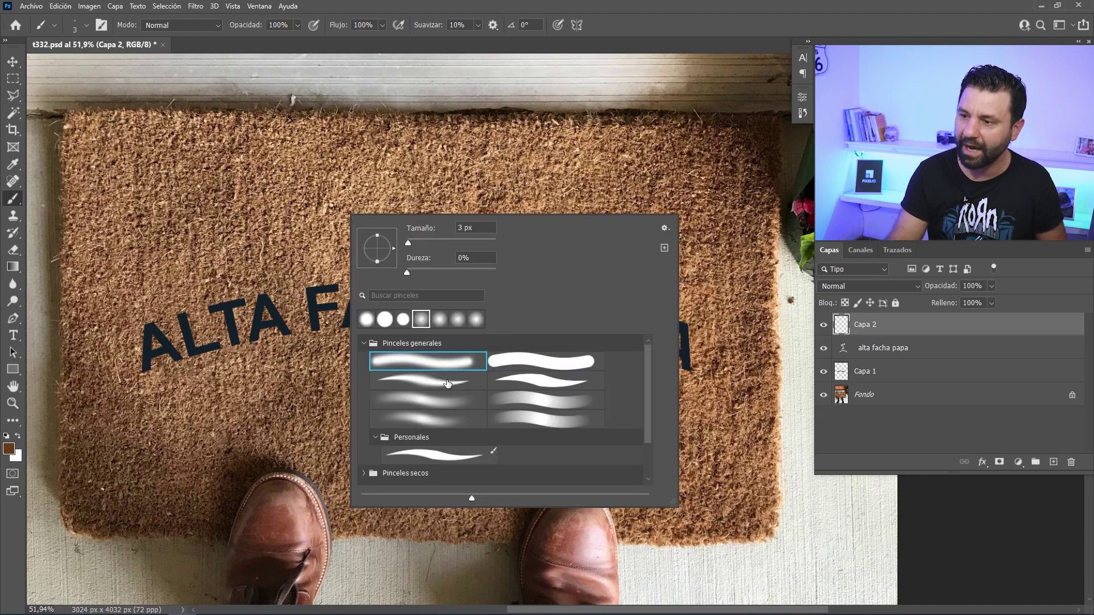
{"action": "left_click", "coordinate": [449, 387]}
{"action": "left_click", "coordinate": [492, 389]}
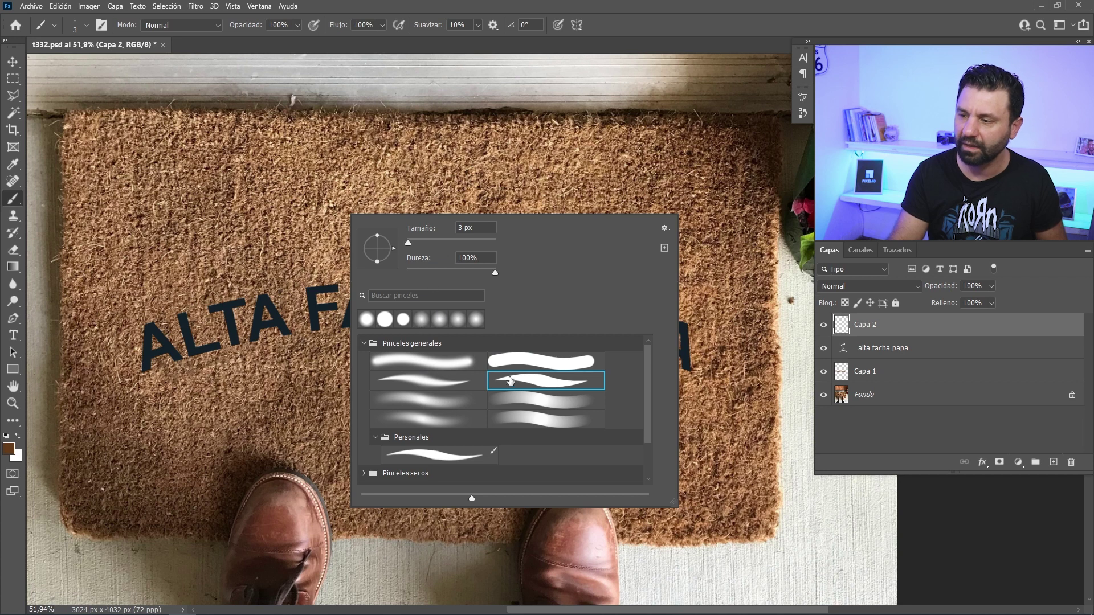
{"action": "mouse_move", "coordinate": [300, 244]}
{"action": "left_mouse_down"}
{"action": "mouse_move", "coordinate": [481, 220]}
{"action": "mouse_move", "coordinate": [399, 177]}
{"action": "mouse_move", "coordinate": [280, 203]}
{"action": "left_mouse_up"}
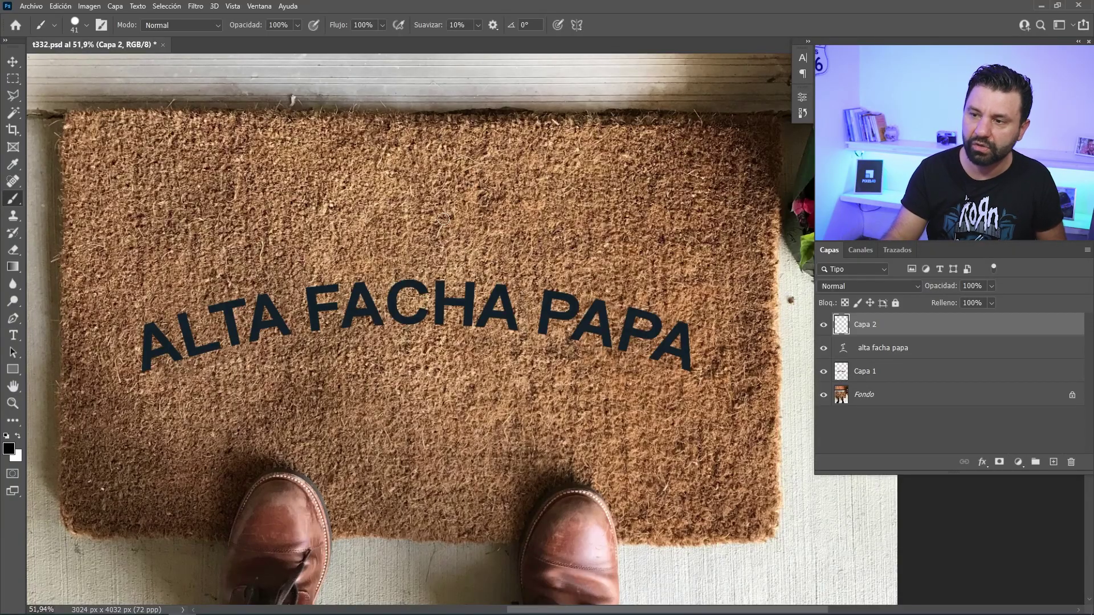
{"action": "right_click", "coordinate": [471, 261]}
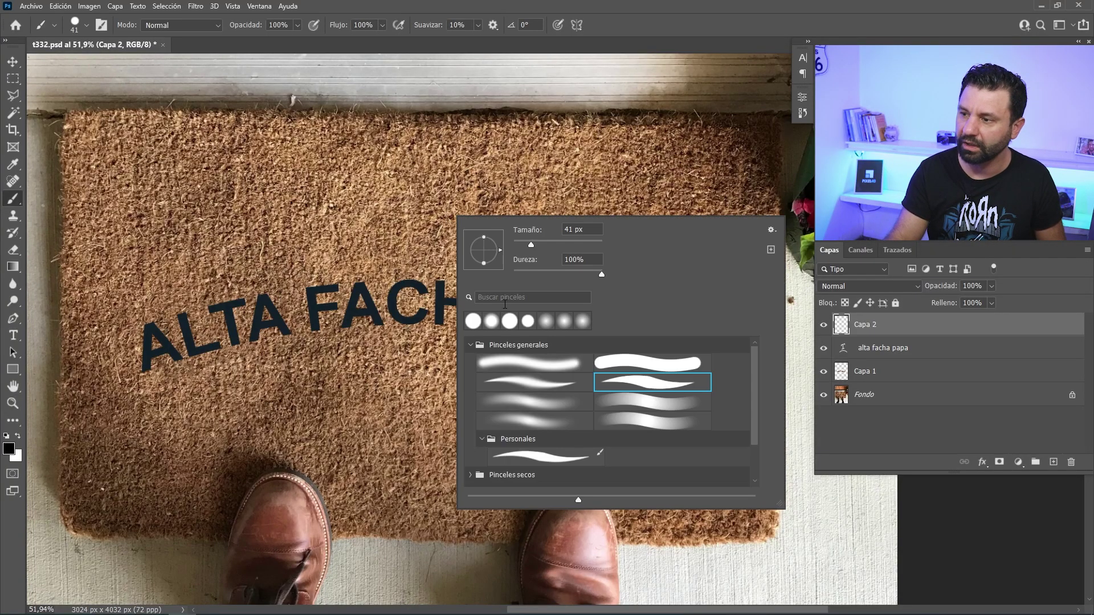
{"action": "left_click", "coordinate": [624, 362]}
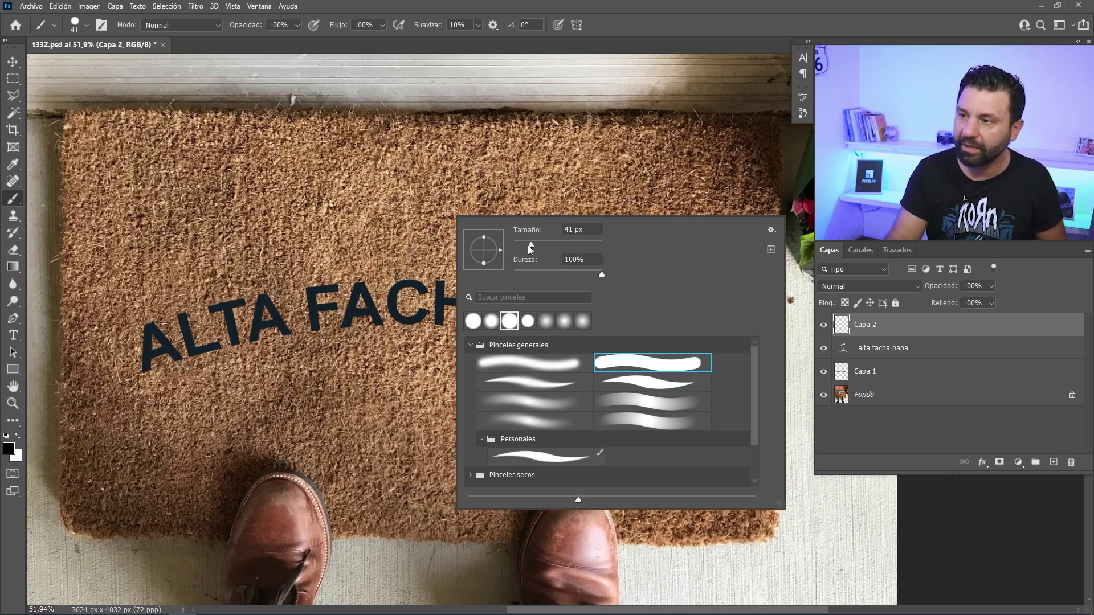
{"action": "left_click_drag", "start_coordinate": [528, 245], "coordinate": [515, 248]}
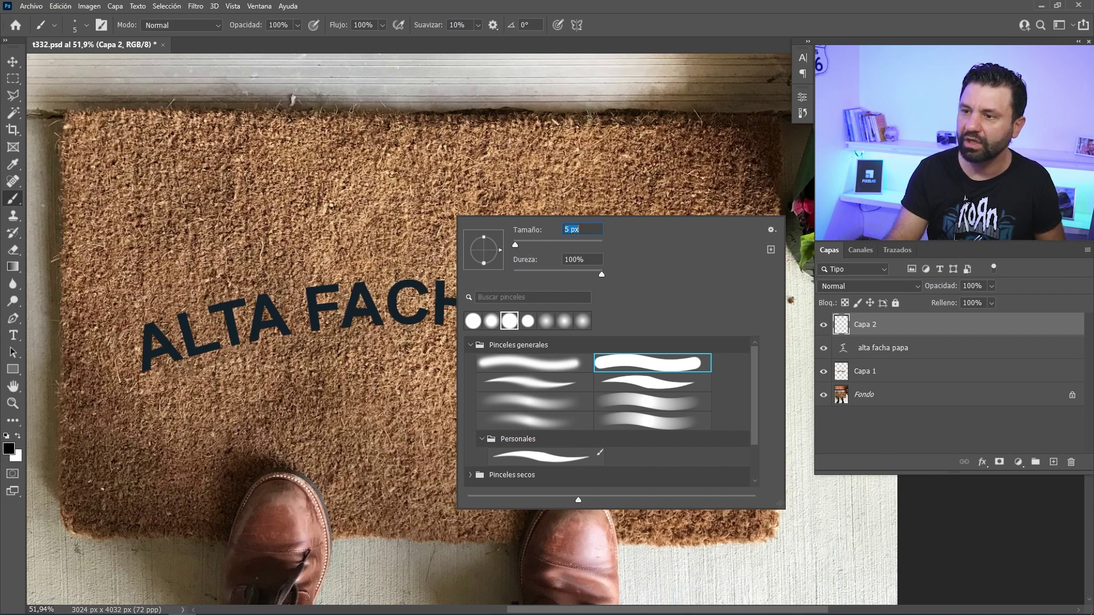
- Zoom in on FACHA and try a smaller fibre brush stroke, undoing the test
{"action": "key", "text": "Return"}
{"action": "scroll", "coordinate": [451, 246], "scroll_direction": "up", "scroll_amount": 5}
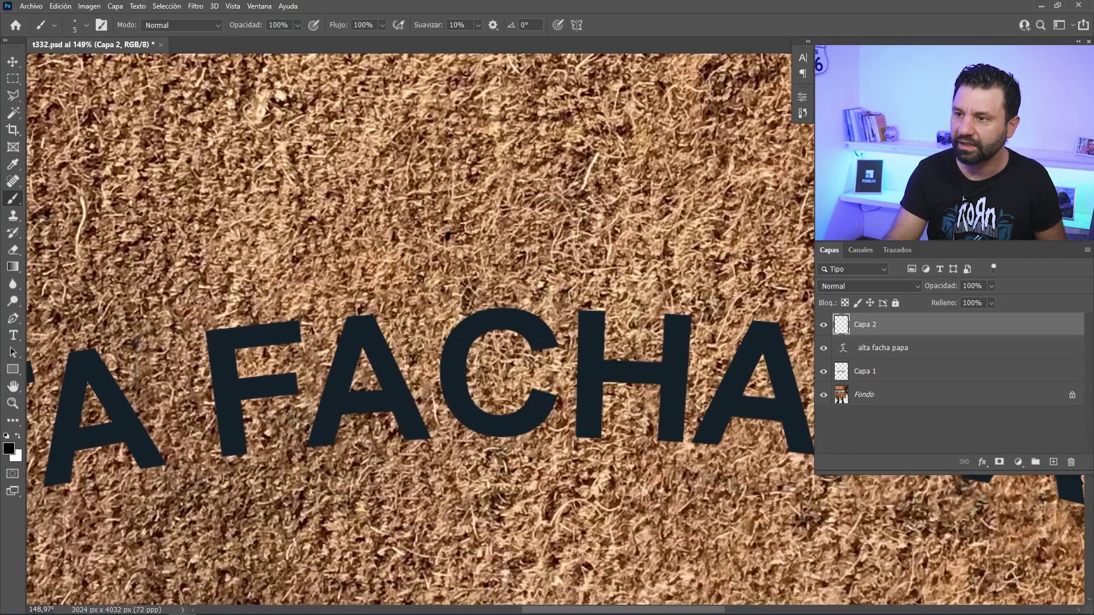
{"action": "left_click_drag", "start_coordinate": [450, 246], "coordinate": [473, 279]}
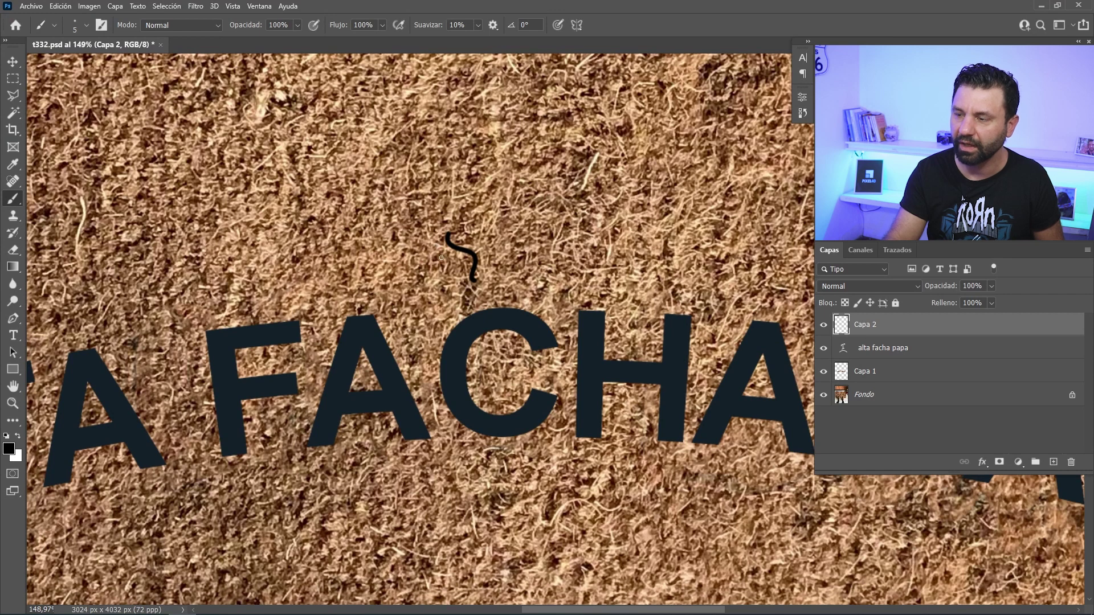
{"action": "right_click", "coordinate": [442, 259]}
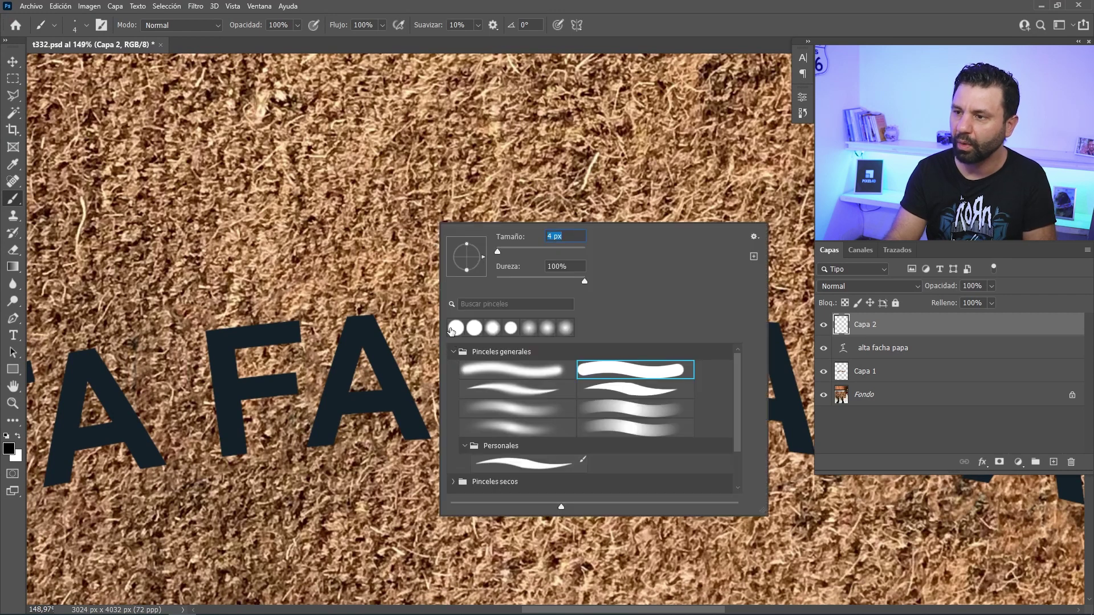
{"action": "key", "text": "Return"}
{"action": "right_click", "coordinate": [466, 211]}
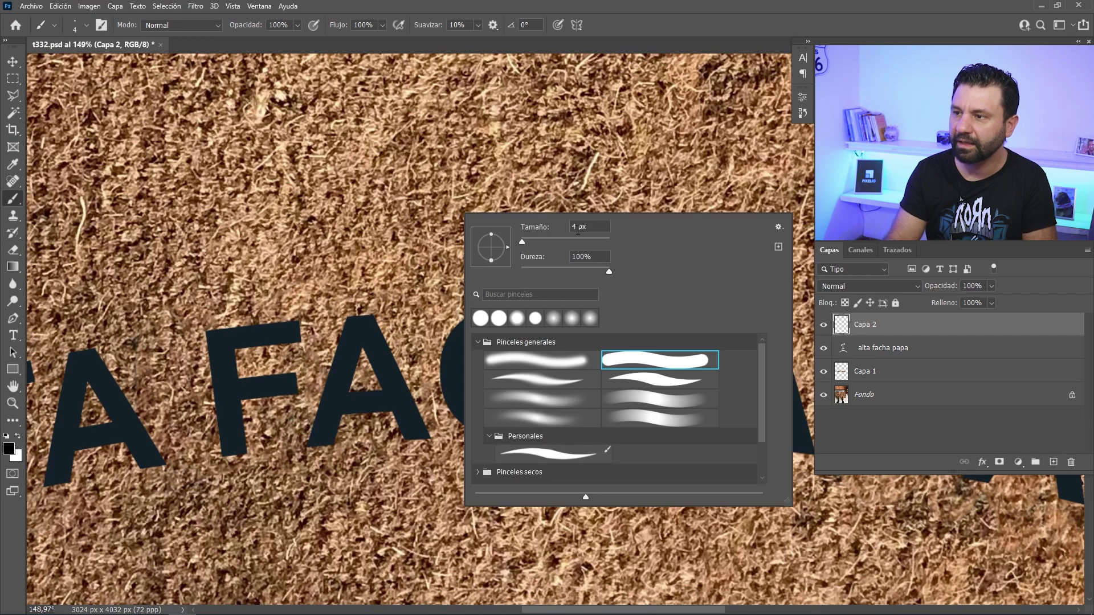
{"action": "key", "text": "Return"}
{"action": "left_click_drag", "start_coordinate": [434, 200], "coordinate": [496, 267]}
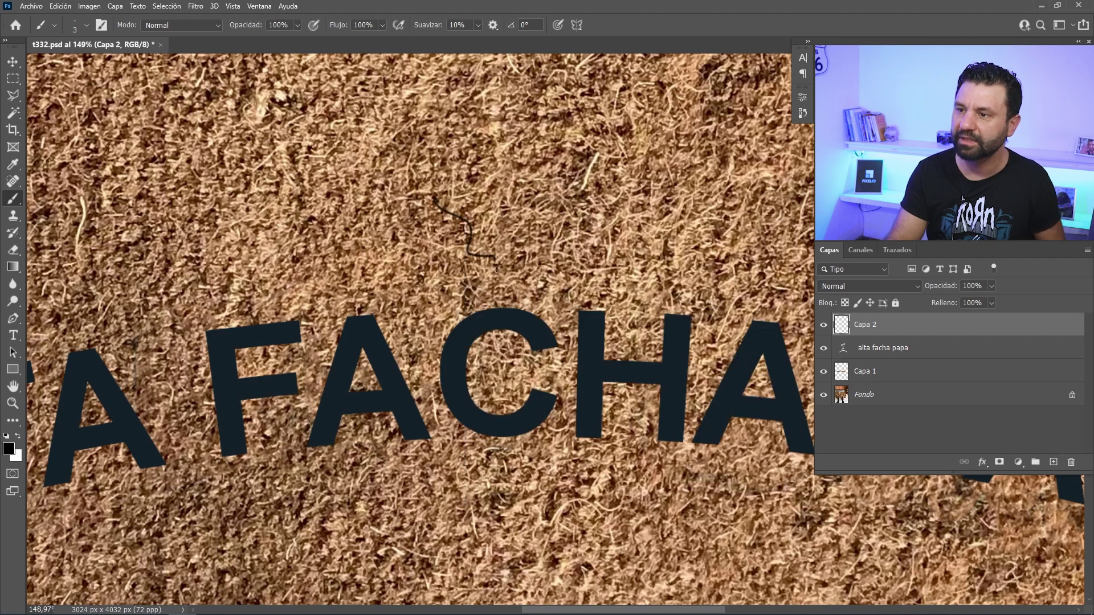
{"action": "key", "text": "ctrl+z"}
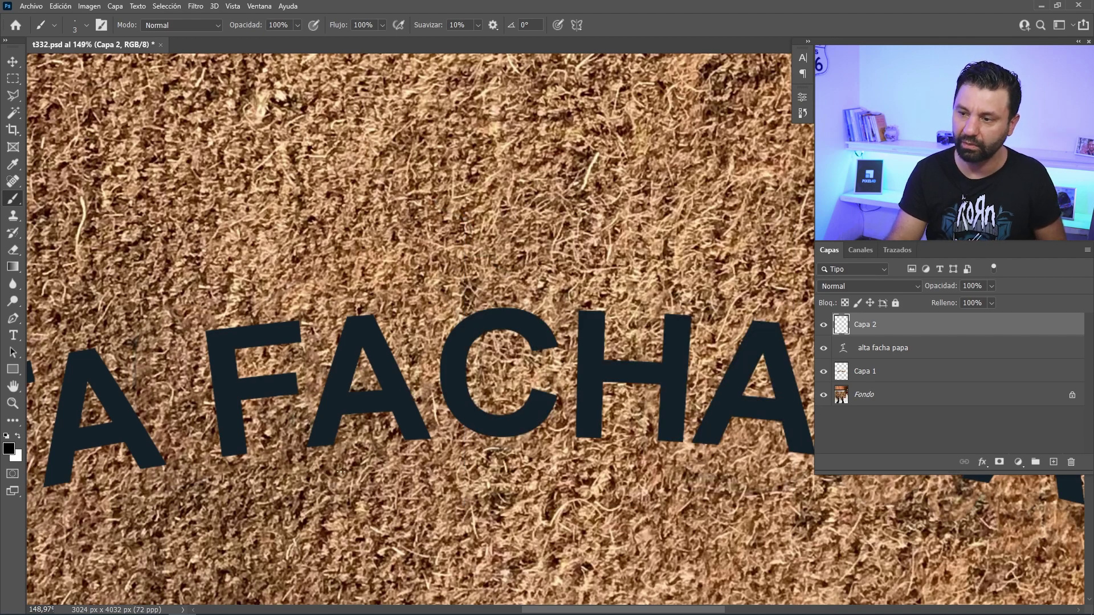
- Sample the mat's tan colour and paint tan fibre strands across the ALTA letters
{"action": "scroll", "coordinate": [352, 467], "scroll_direction": "down", "scroll_amount": 2}
{"action": "mouse_move", "coordinate": [114, 456]}
{"action": "left_mouse_down"}
{"action": "mouse_move", "coordinate": [322, 366]}
{"action": "mouse_move", "coordinate": [450, 351]}
{"action": "mouse_move", "coordinate": [316, 390]}
{"action": "left_mouse_up"}
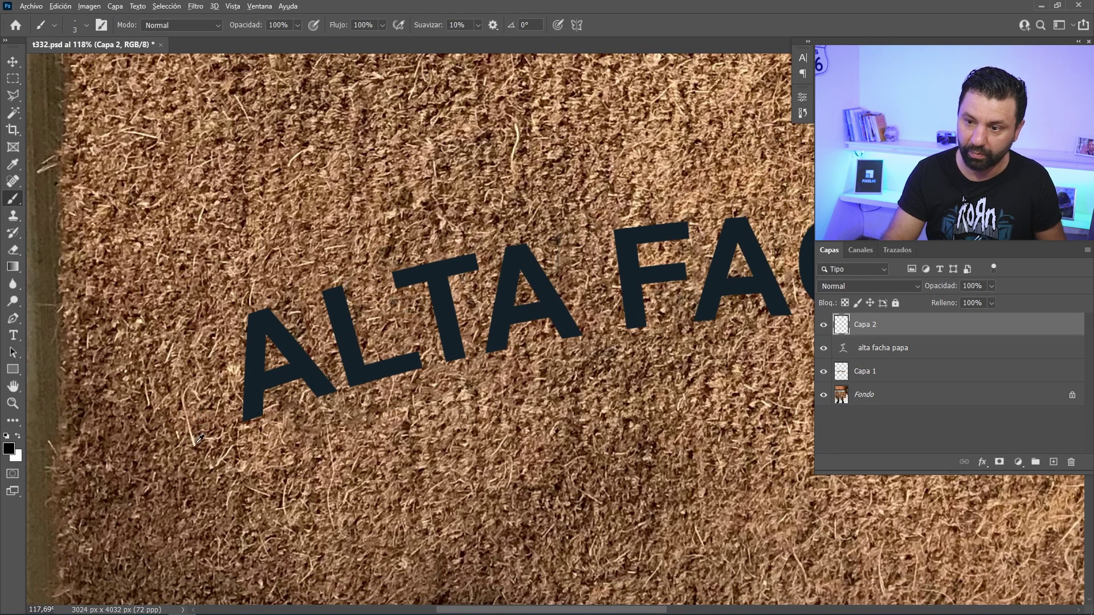
{"action": "left_click", "coordinate": [199, 438], "text": "alt"}
{"action": "mouse_move", "coordinate": [244, 395]}
{"action": "left_mouse_down"}
{"action": "mouse_move", "coordinate": [279, 391]}
{"action": "mouse_move", "coordinate": [299, 341]}
{"action": "mouse_move", "coordinate": [456, 262]}
{"action": "left_mouse_up"}
{"action": "left_click_drag", "start_coordinate": [522, 248], "coordinate": [532, 319]}
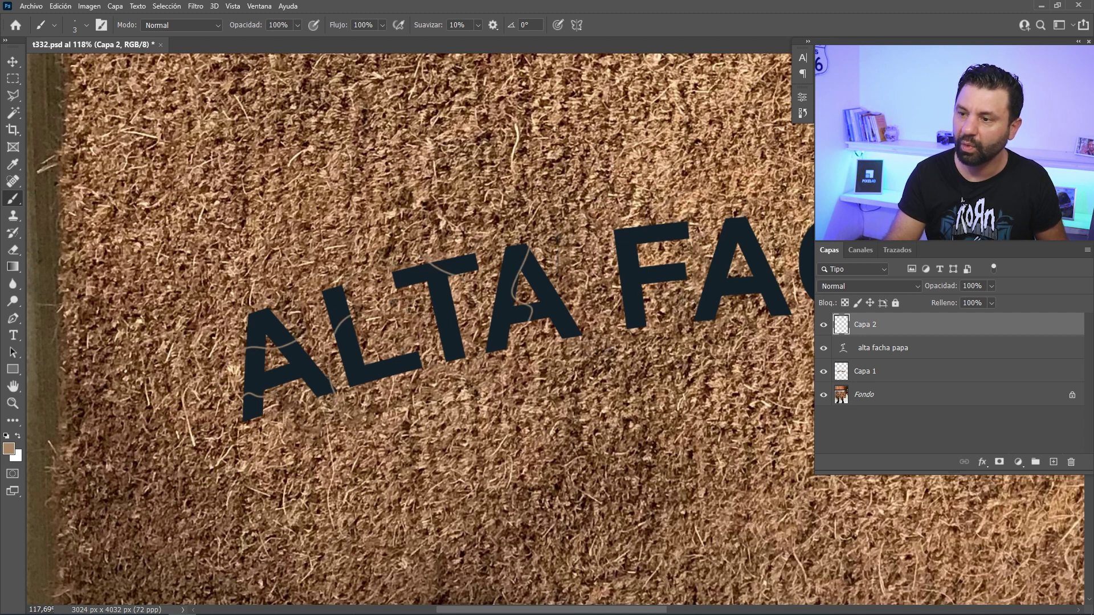
{"action": "left_click", "coordinate": [362, 460], "text": "alt"}
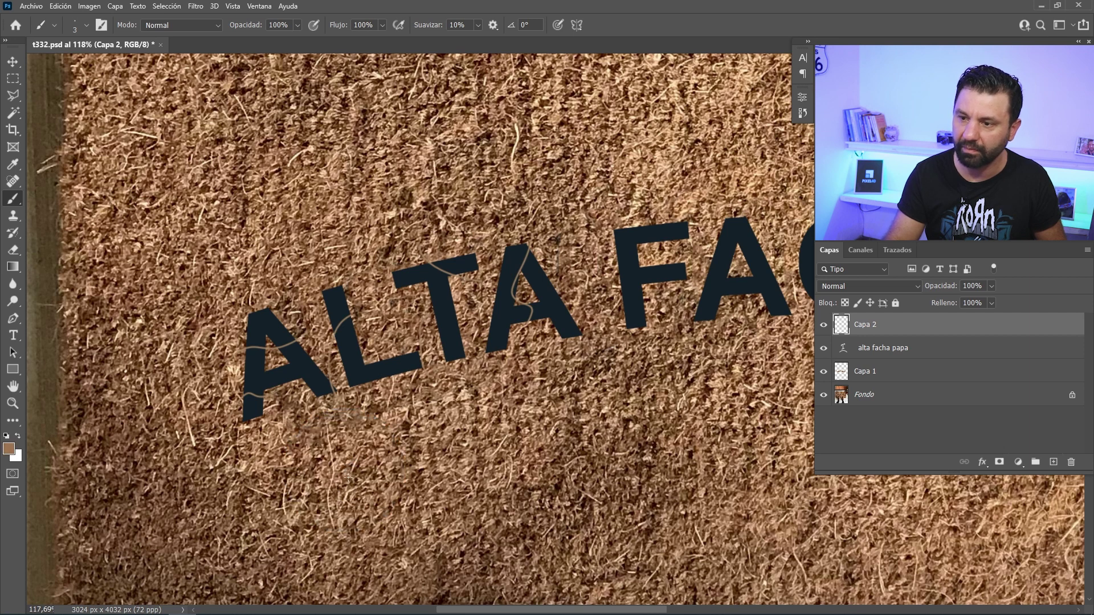
{"action": "left_click_drag", "start_coordinate": [277, 414], "coordinate": [288, 354]}
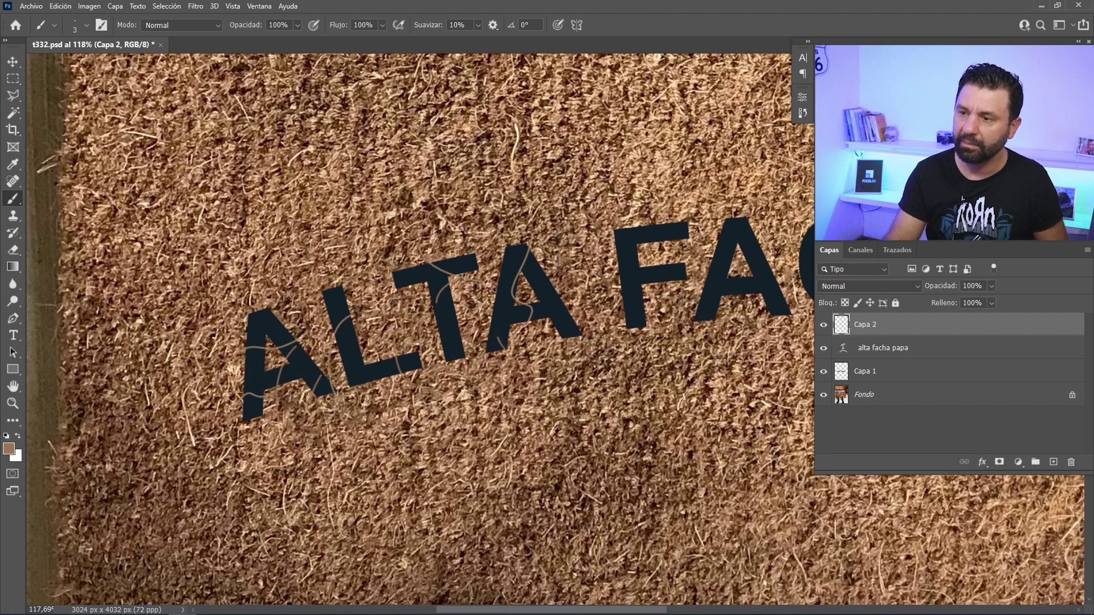
- At 2 px brush size, paint light beige fibres across the A and L, then view the whole mat
{"action": "right_click", "coordinate": [397, 257]}
{"action": "type", "text": "2"}
{"action": "key", "text": "Return"}
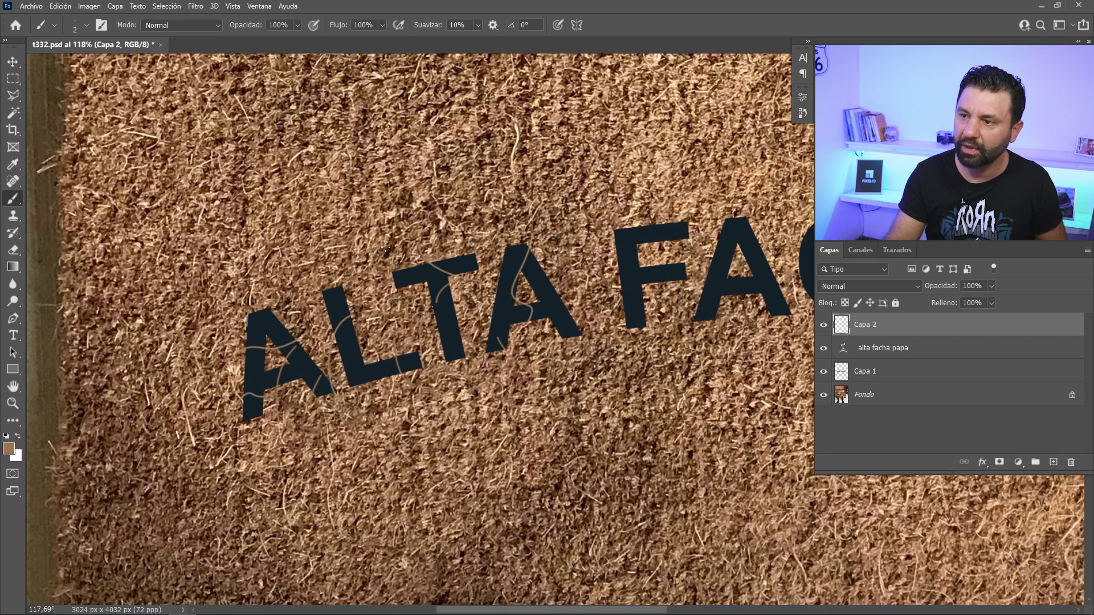
{"action": "left_click", "coordinate": [391, 247], "text": "alt"}
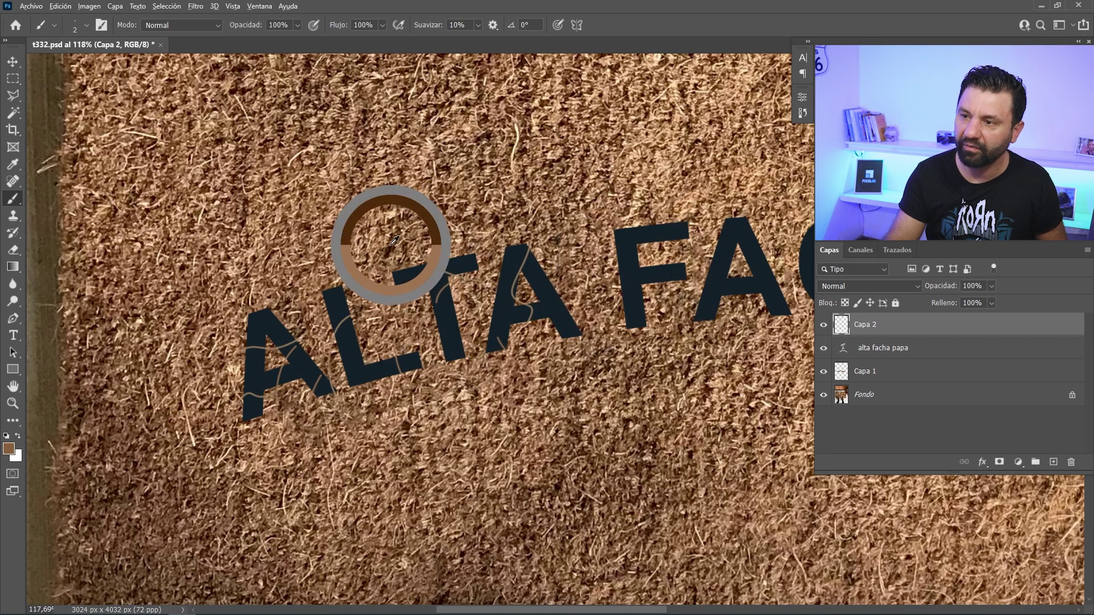
{"action": "left_click", "coordinate": [197, 432], "text": "alt"}
{"action": "left_click_drag", "start_coordinate": [256, 419], "coordinate": [267, 378]}
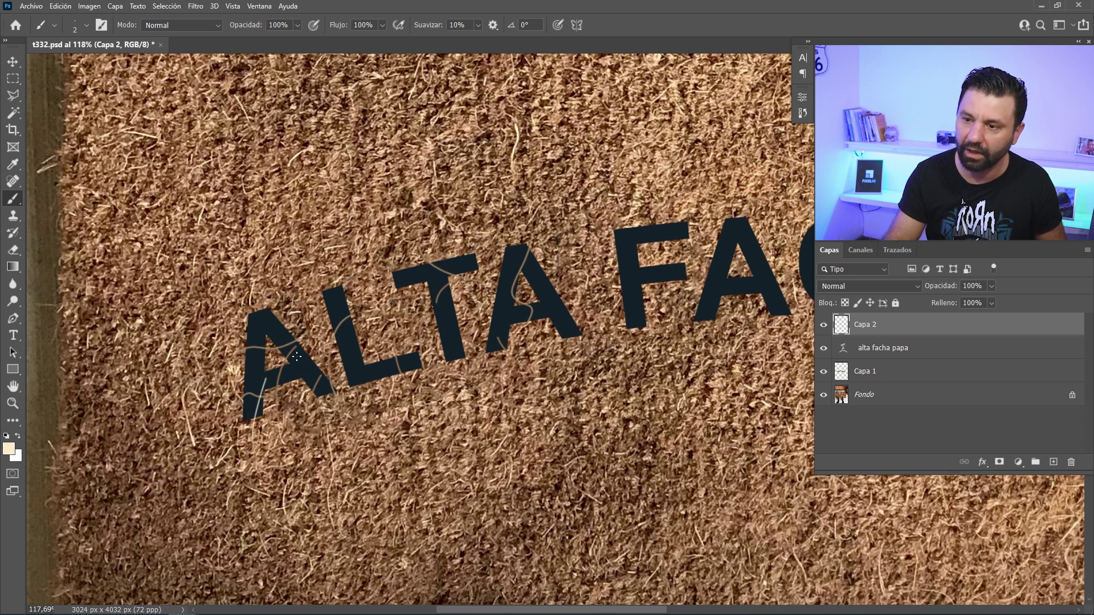
{"action": "left_click_drag", "start_coordinate": [326, 402], "coordinate": [398, 368]}
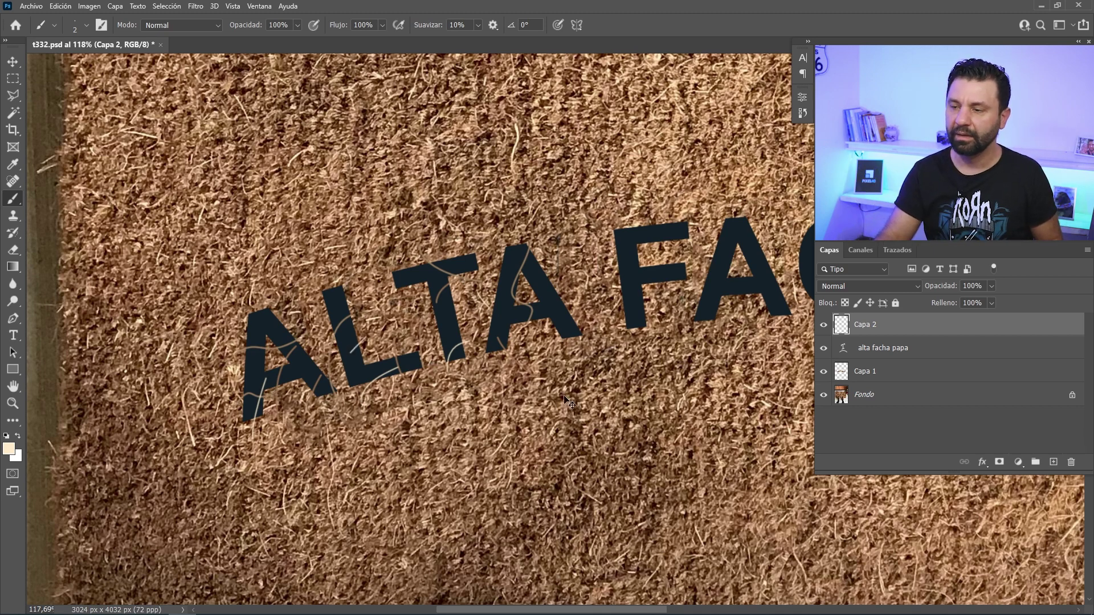
{"action": "scroll", "coordinate": [547, 378], "scroll_direction": "down", "scroll_amount": 3}
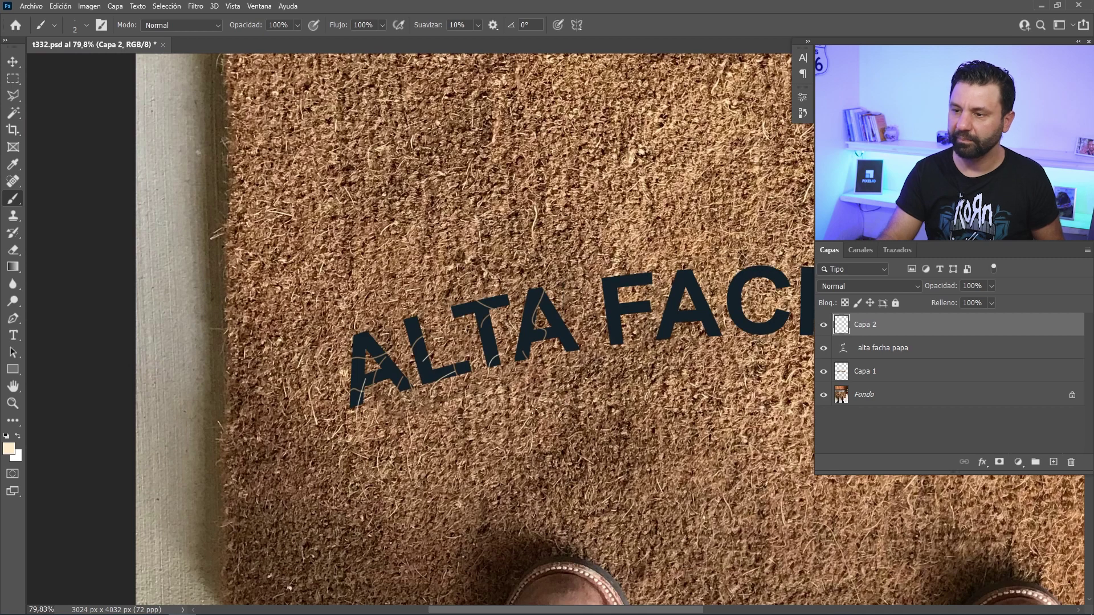
{"action": "left_click_drag", "start_coordinate": [595, 397], "coordinate": [468, 363]}
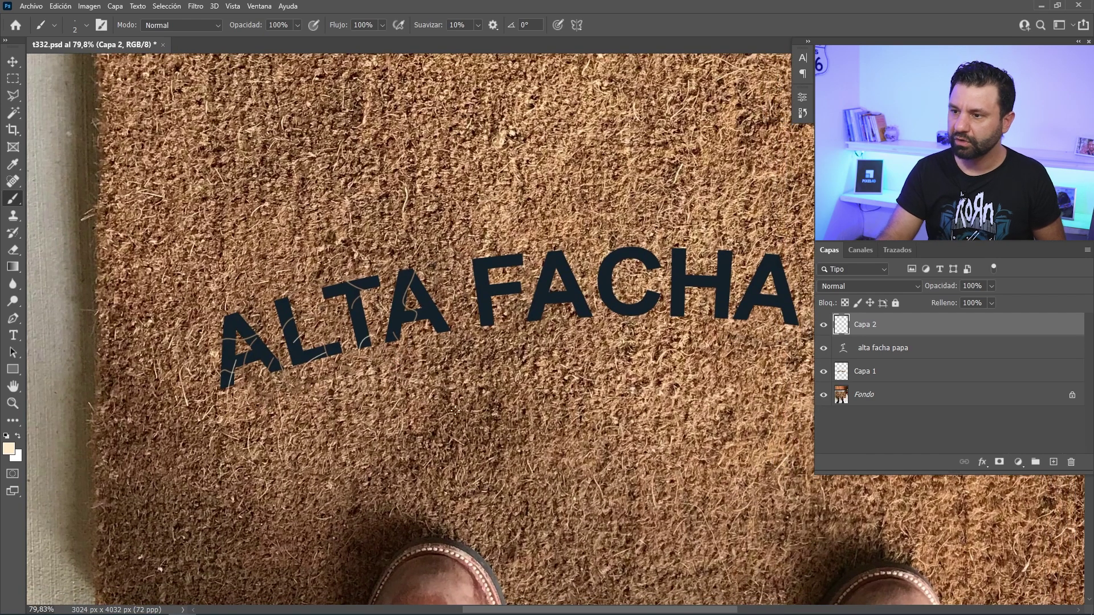
{"action": "left_click_drag", "start_coordinate": [605, 360], "coordinate": [553, 371]}
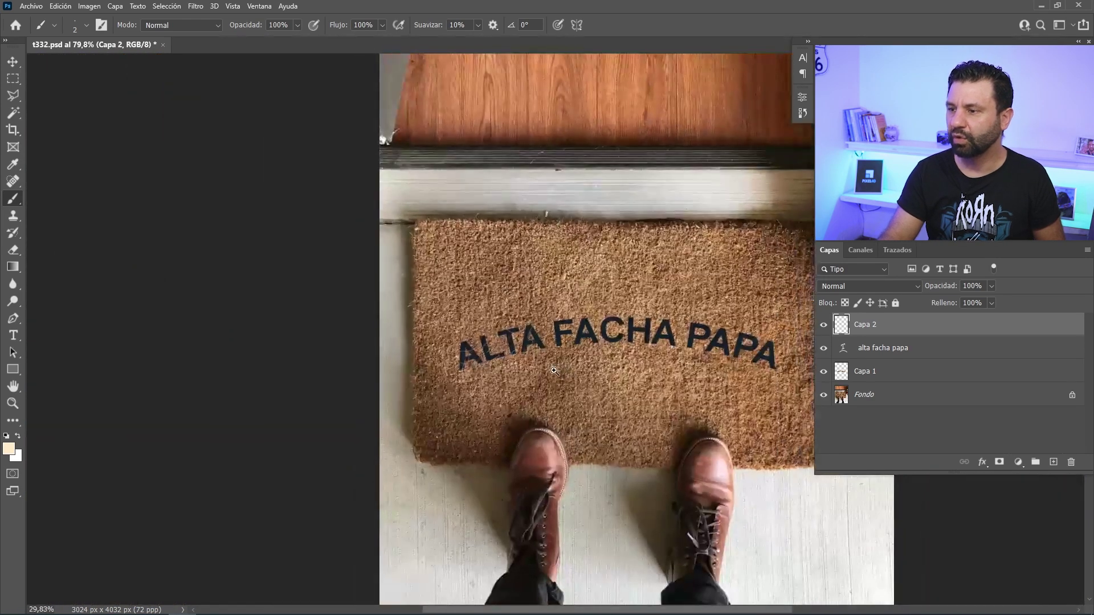
{"action": "scroll", "coordinate": [520, 342], "scroll_direction": "up", "scroll_amount": 4}
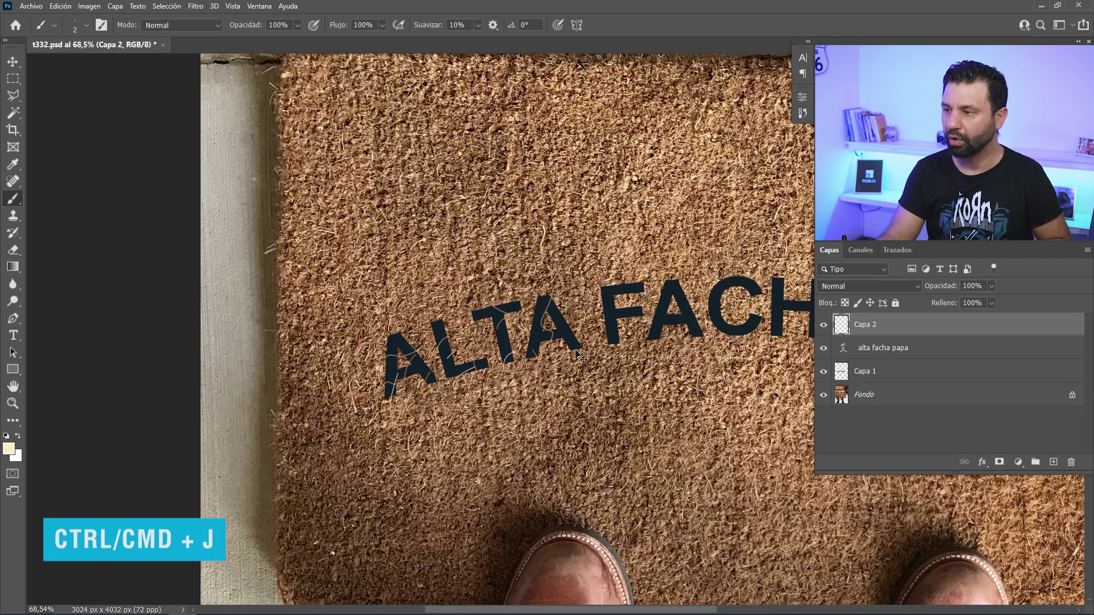
- Make four copies of the fibre layer, up to Capa 2 copia 4, spread across FACHA and PAPA
{"action": "key", "text": "ctrl+j"}
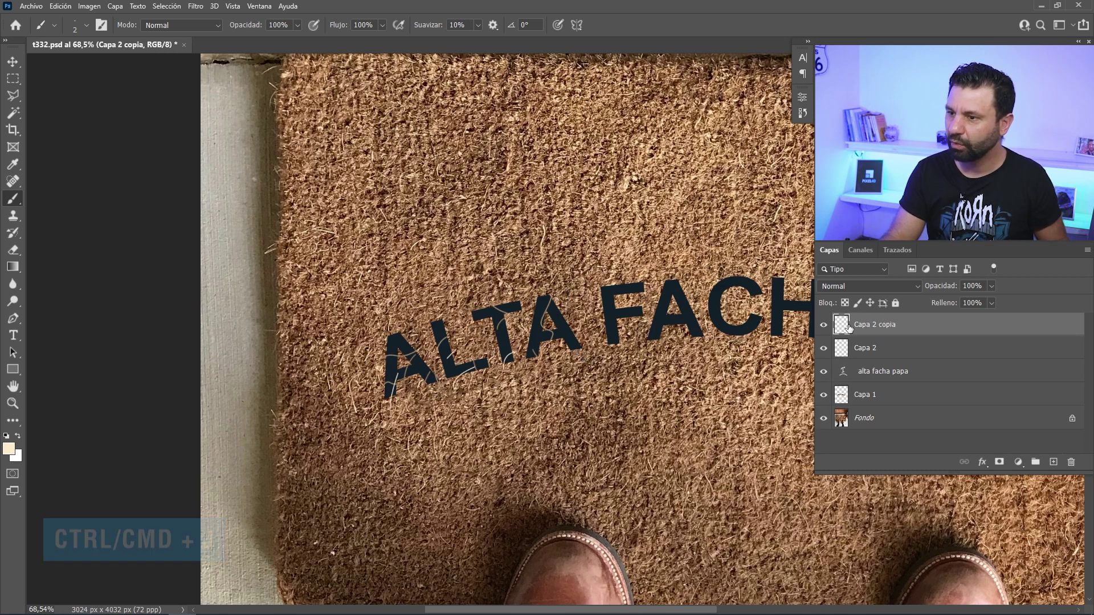
{"action": "key", "text": "v"}
{"action": "mouse_move", "coordinate": [573, 379]}
{"action": "left_mouse_down"}
{"action": "mouse_move", "coordinate": [627, 309]}
{"action": "mouse_move", "coordinate": [500, 291]}
{"action": "mouse_move", "coordinate": [643, 276]}
{"action": "left_mouse_up"}
{"action": "key", "text": "ctrl+j"}
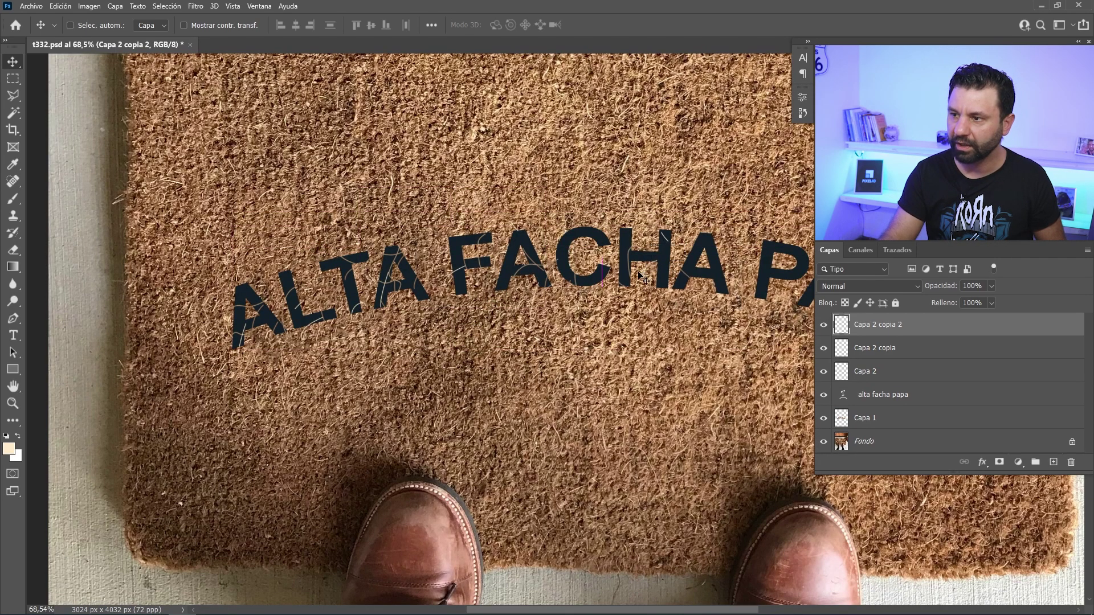
{"action": "scroll", "coordinate": [570, 319], "scroll_direction": "right", "scroll_amount": 3}
{"action": "key", "text": "ctrl+j"}
{"action": "mouse_move", "coordinate": [526, 311]}
{"action": "left_mouse_down"}
{"action": "mouse_move", "coordinate": [625, 245]}
{"action": "mouse_move", "coordinate": [757, 256]}
{"action": "left_mouse_up"}
{"action": "scroll", "coordinate": [554, 311], "scroll_direction": "right", "scroll_amount": 3}
{"action": "left_click_drag", "start_coordinate": [554, 312], "coordinate": [463, 295]}
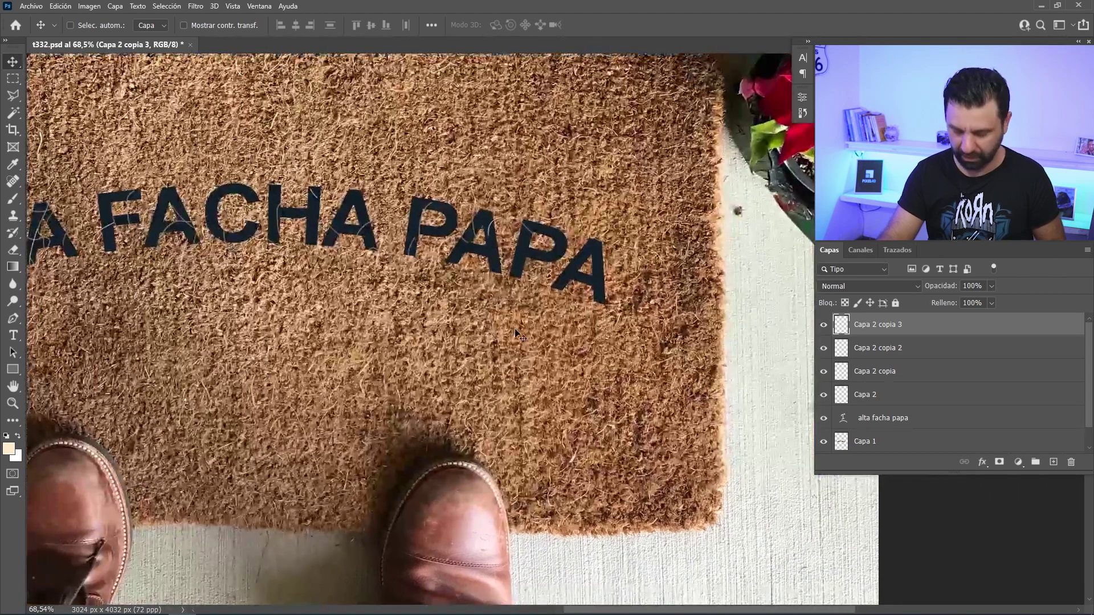
{"action": "key", "text": "ctrl+j"}
{"action": "mouse_move", "coordinate": [726, 215]}
{"action": "left_mouse_down"}
{"action": "mouse_move", "coordinate": [619, 298]}
{"action": "mouse_move", "coordinate": [592, 283]}
{"action": "left_mouse_up"}
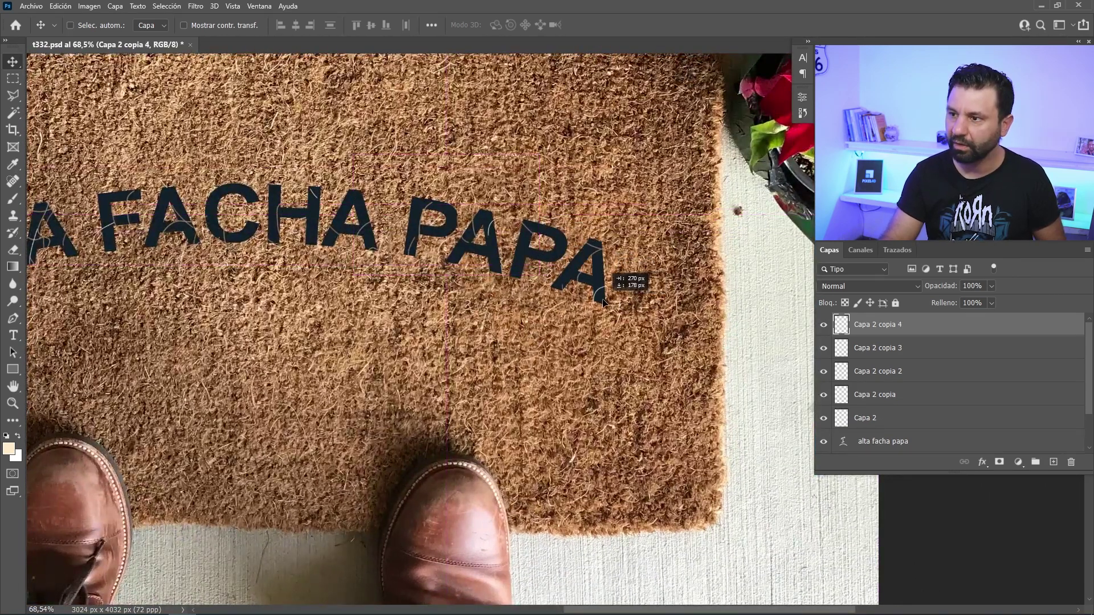
{"action": "scroll", "coordinate": [444, 368], "scroll_direction": "down", "scroll_amount": 2}
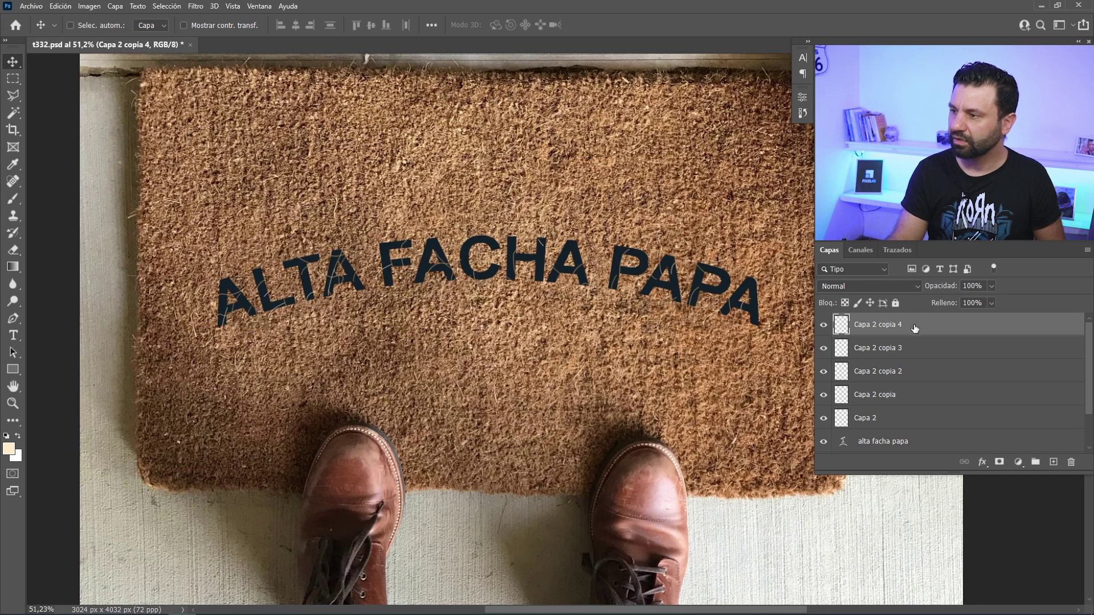
- Merge the five fibre layers into Capa 2 copia 4 and set its opacity to 80%
{"action": "left_click", "coordinate": [899, 422], "text": "shift"}
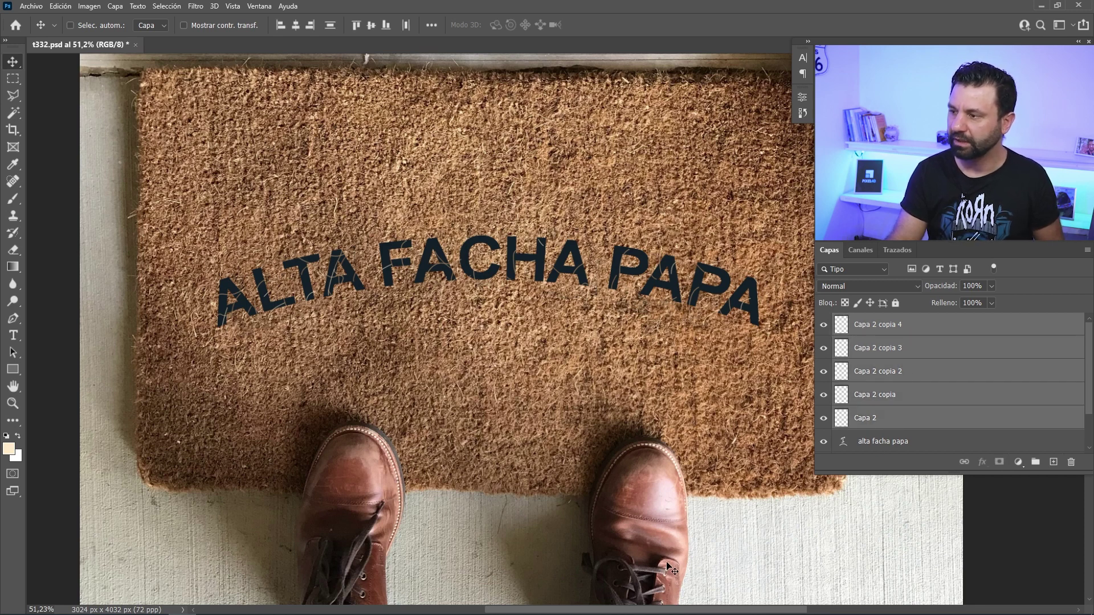
{"action": "key", "text": "ctrl"}
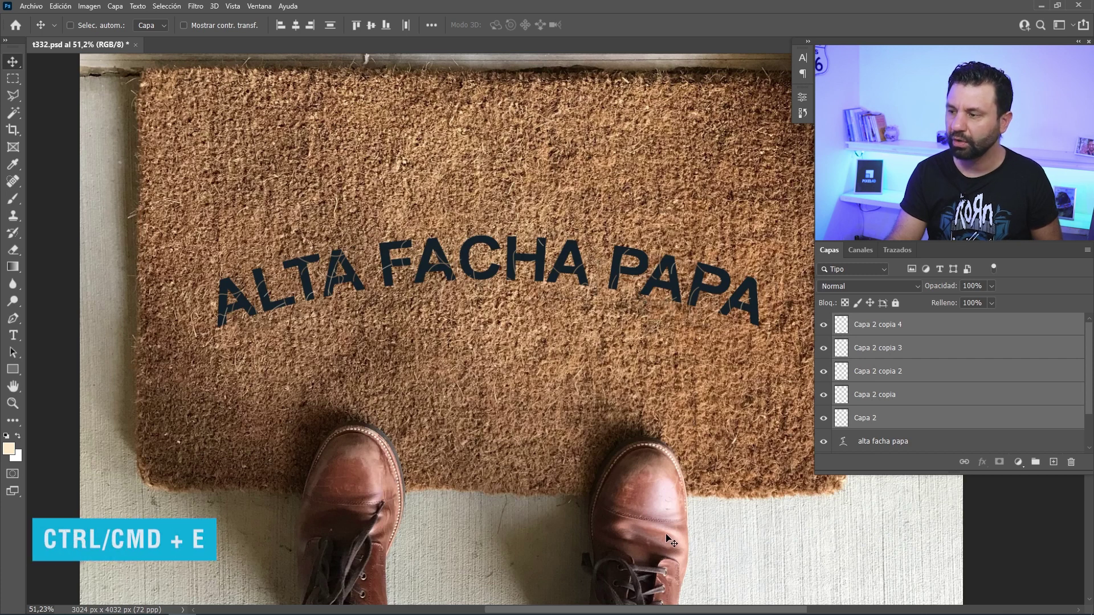
{"action": "key", "text": "ctrl+e"}
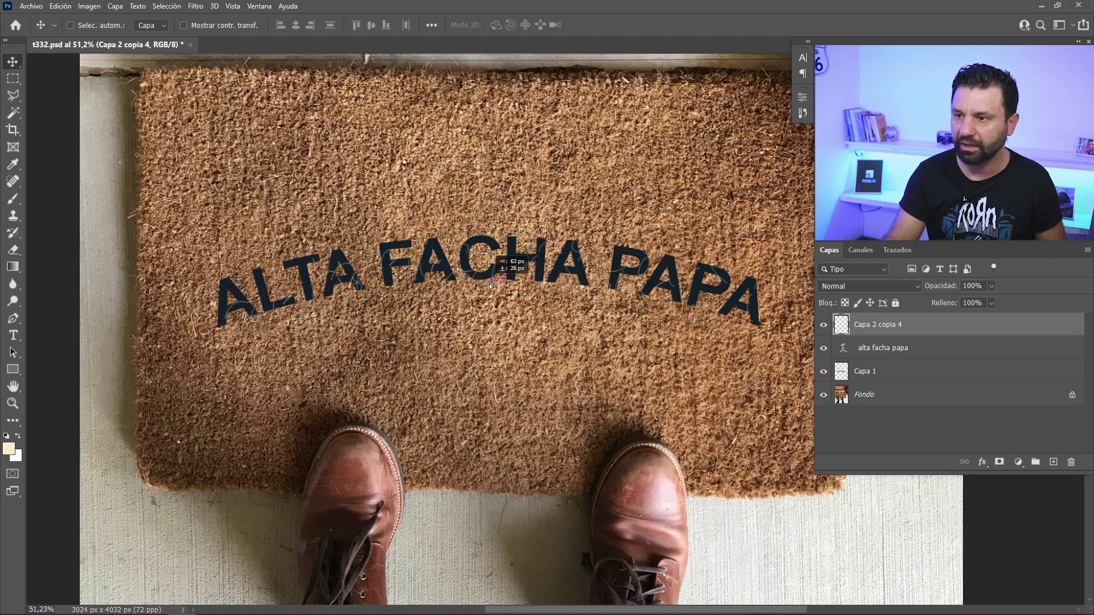
{"action": "key", "text": "ctrl"}
{"action": "scroll", "coordinate": [436, 365], "scroll_direction": "up", "scroll_amount": 5}
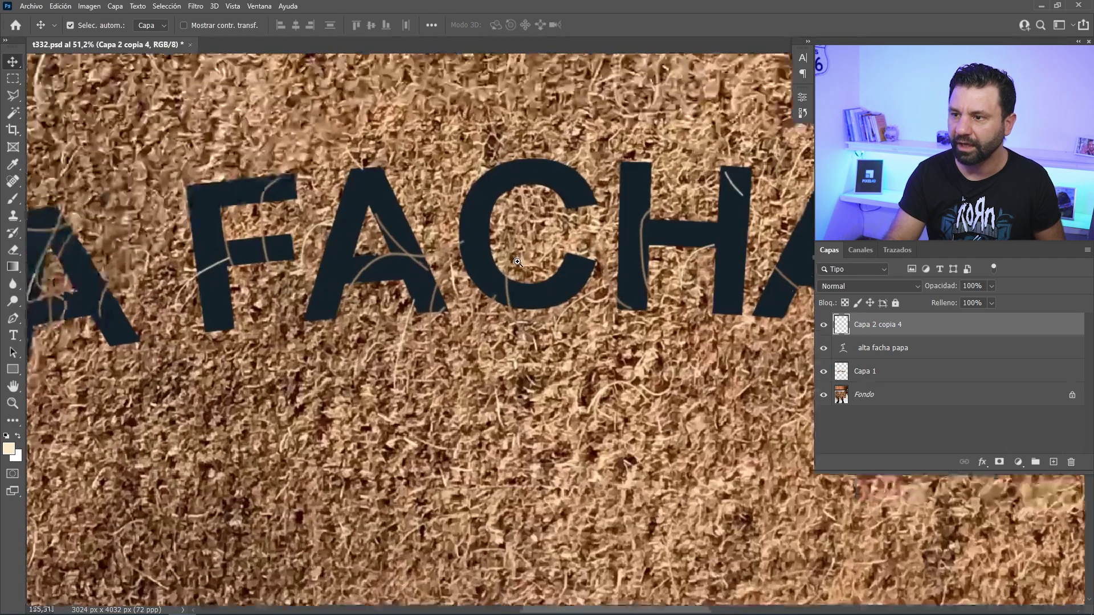
{"action": "scroll", "coordinate": [436, 364], "scroll_direction": "down", "scroll_amount": 4}
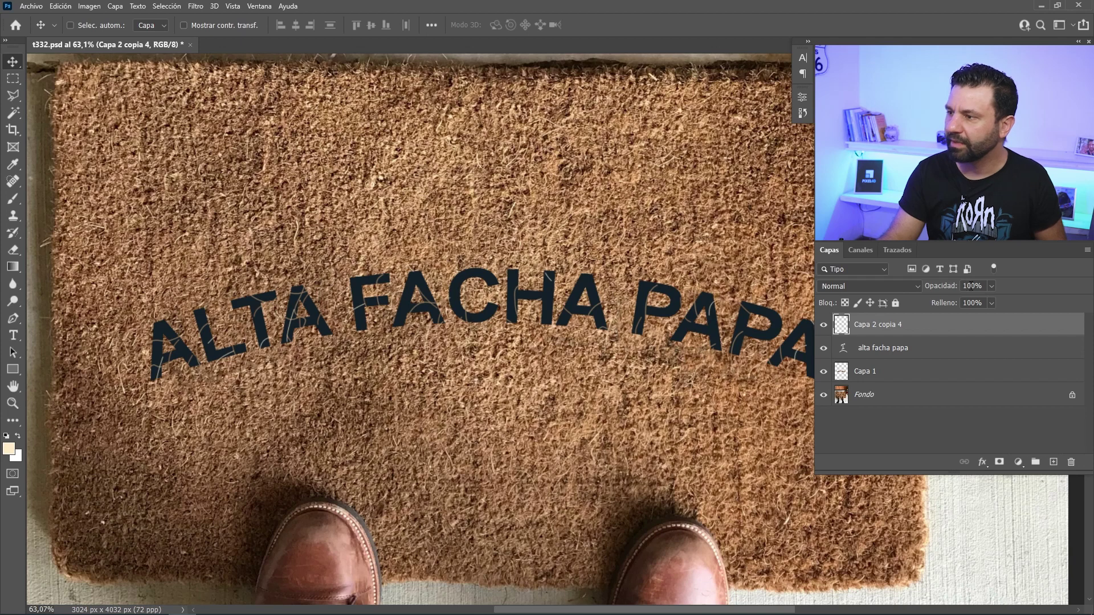
{"action": "type", "text": "80"}
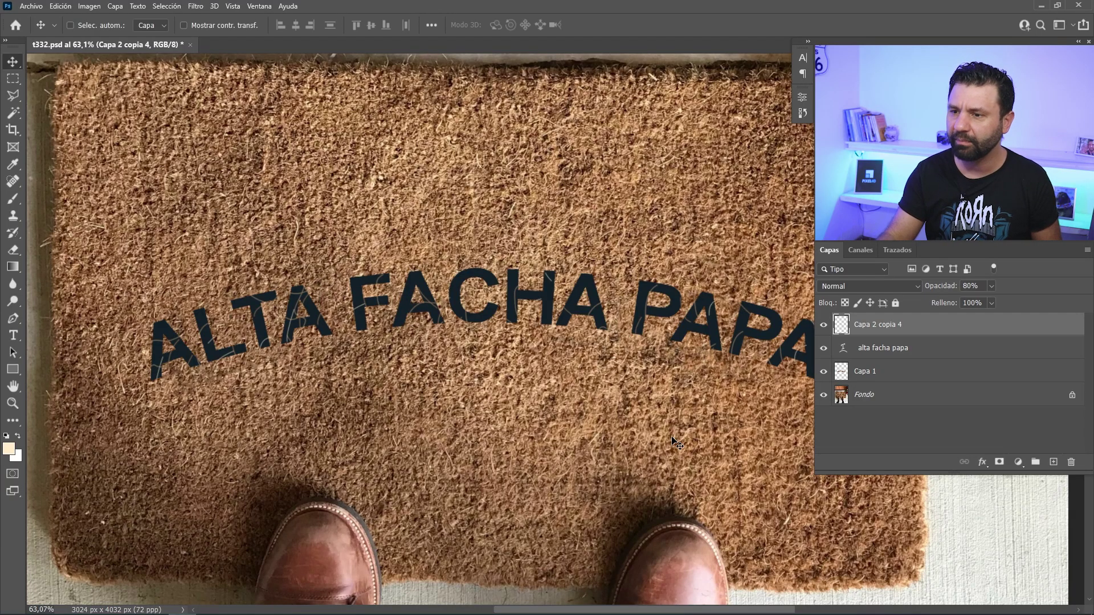
{"action": "key", "text": "ctrl"}
{"action": "left_click_drag", "start_coordinate": [212, 308], "coordinate": [322, 273]}
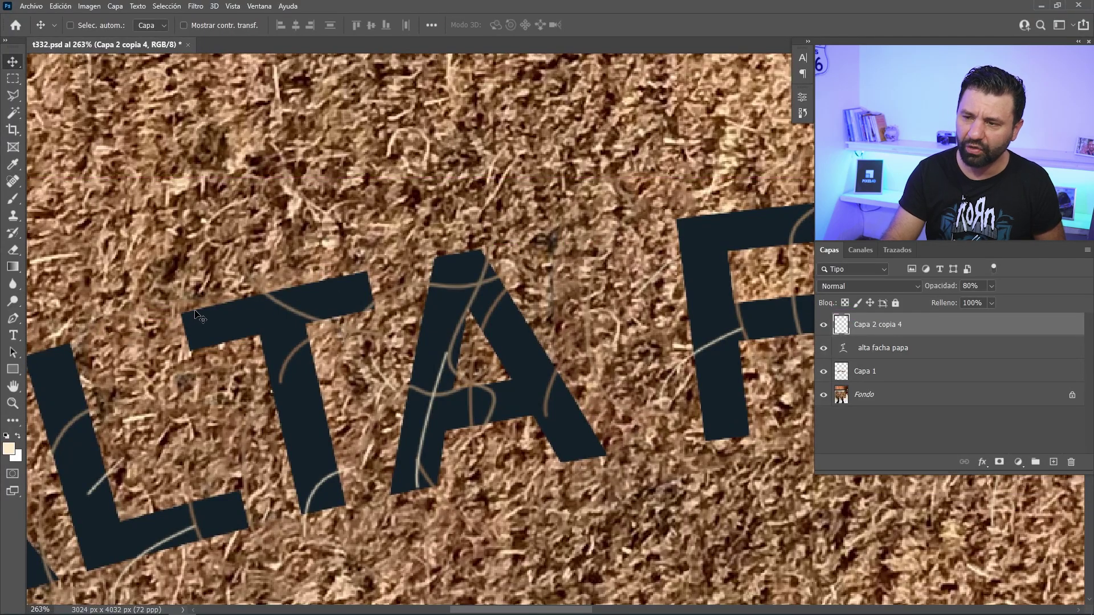
{"action": "mouse_move", "coordinate": [311, 284]}
{"action": "left_mouse_down"}
{"action": "mouse_move", "coordinate": [353, 279]}
{"action": "mouse_move", "coordinate": [347, 325]}
{"action": "mouse_move", "coordinate": [761, 407]}
{"action": "mouse_move", "coordinate": [526, 334]}
{"action": "left_mouse_up"}
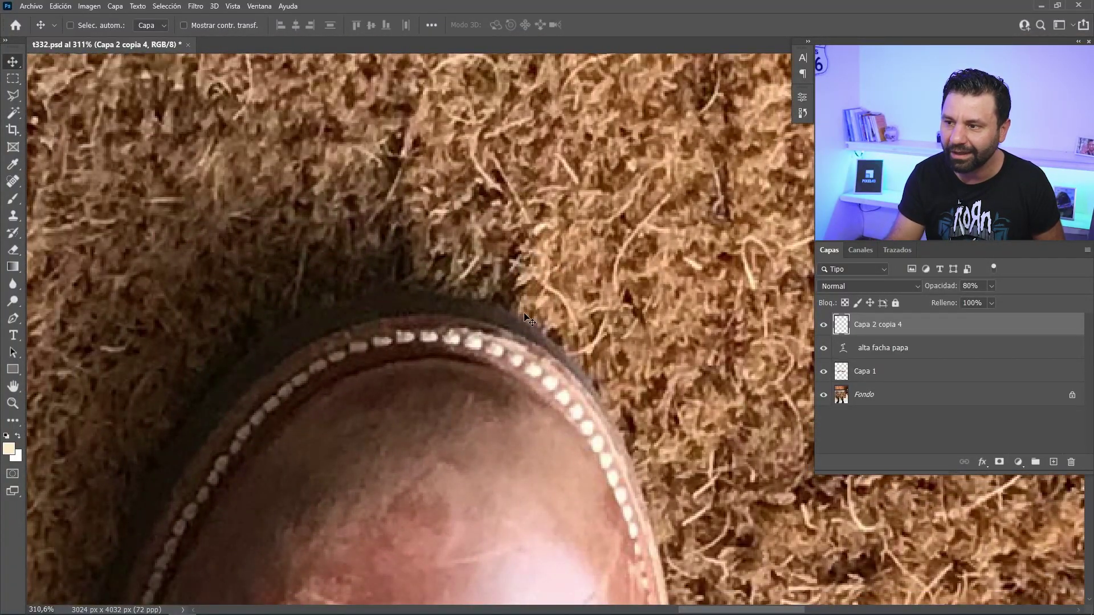
{"action": "mouse_move", "coordinate": [546, 317]}
{"action": "left_mouse_down"}
{"action": "mouse_move", "coordinate": [354, 350]}
{"action": "mouse_move", "coordinate": [440, 366]}
{"action": "mouse_move", "coordinate": [434, 398]}
{"action": "left_mouse_up"}
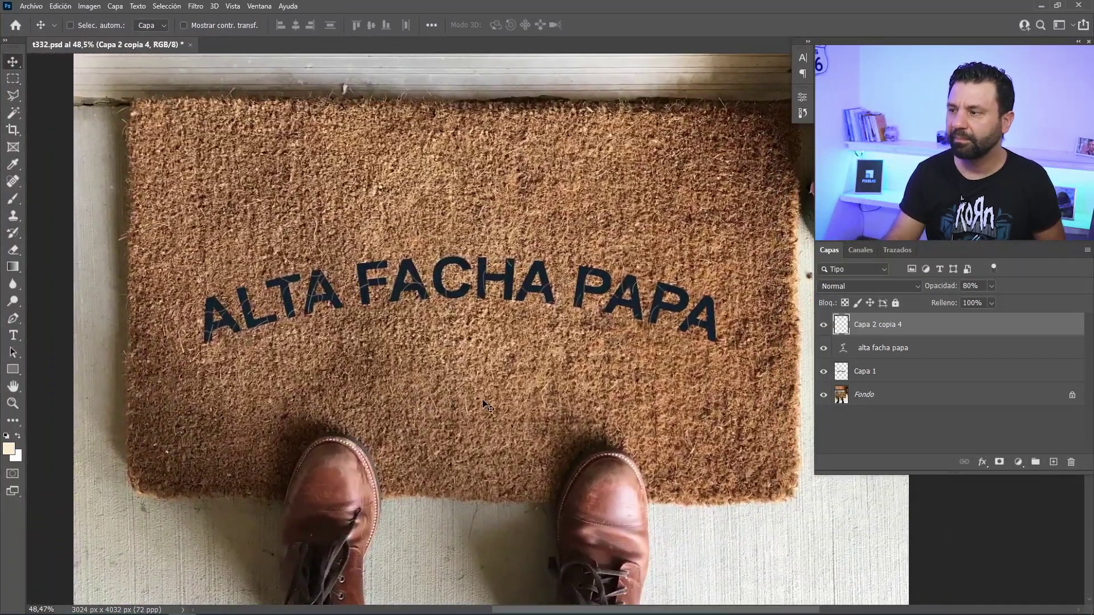
- Select the alta facha papa layer and choose Filtro > Desenfocar > Desenfoque gaussiano
{"action": "left_click", "coordinate": [880, 349]}
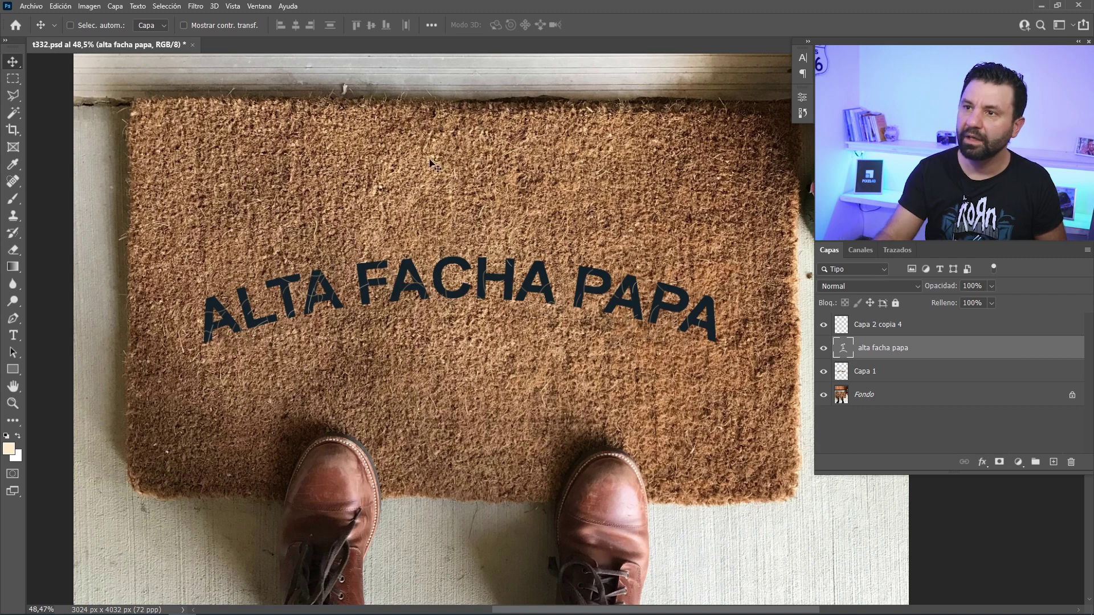
{"action": "left_click", "coordinate": [194, 7]}
{"action": "mouse_move", "coordinate": [213, 152]}
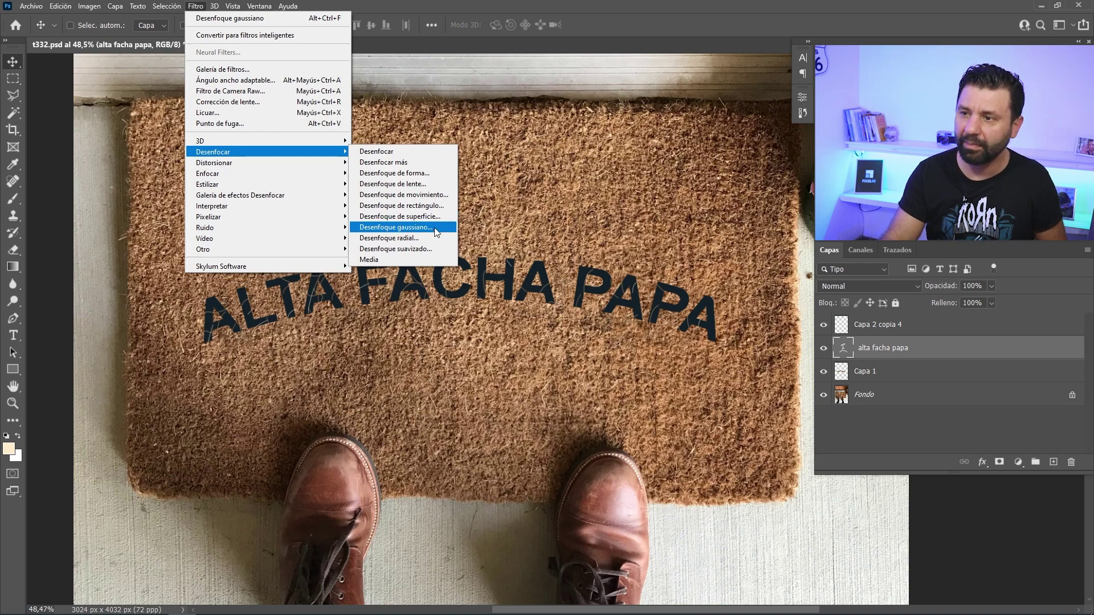
{"action": "left_click", "coordinate": [435, 228]}
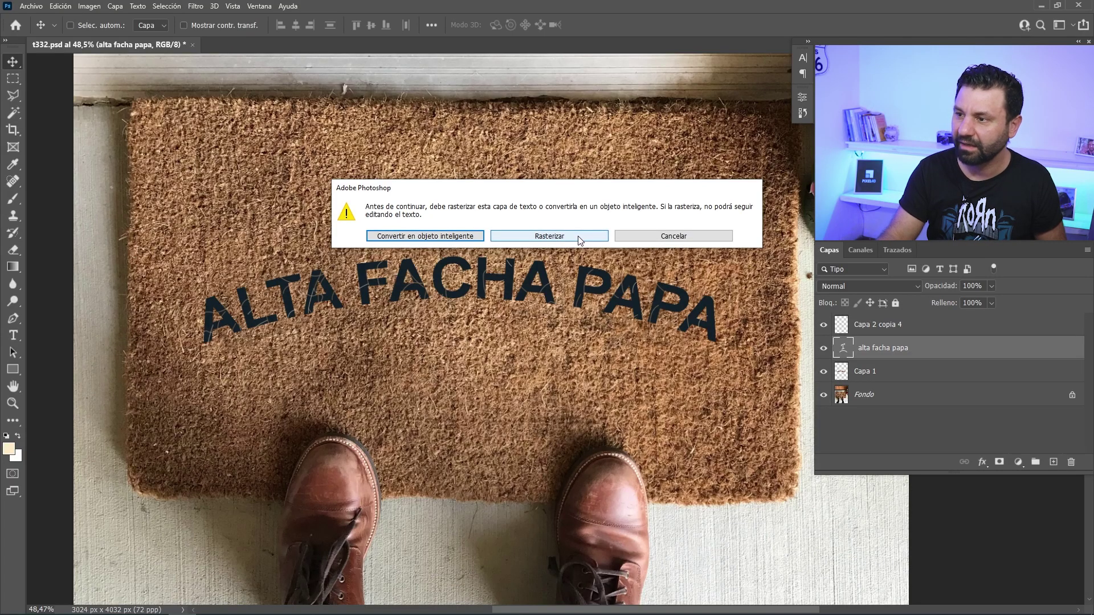
- Rasterize the alta facha papa text and test a 4,8 px Gaussian blur, settling near zero
{"action": "left_click", "coordinate": [578, 238]}
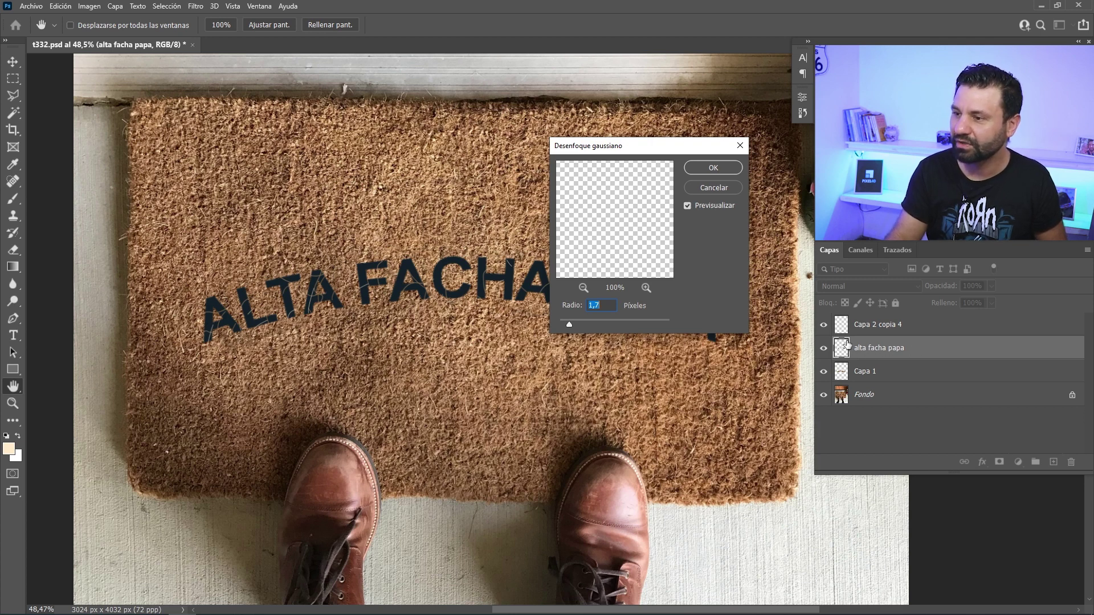
{"action": "left_click_drag", "start_coordinate": [569, 324], "coordinate": [588, 324]}
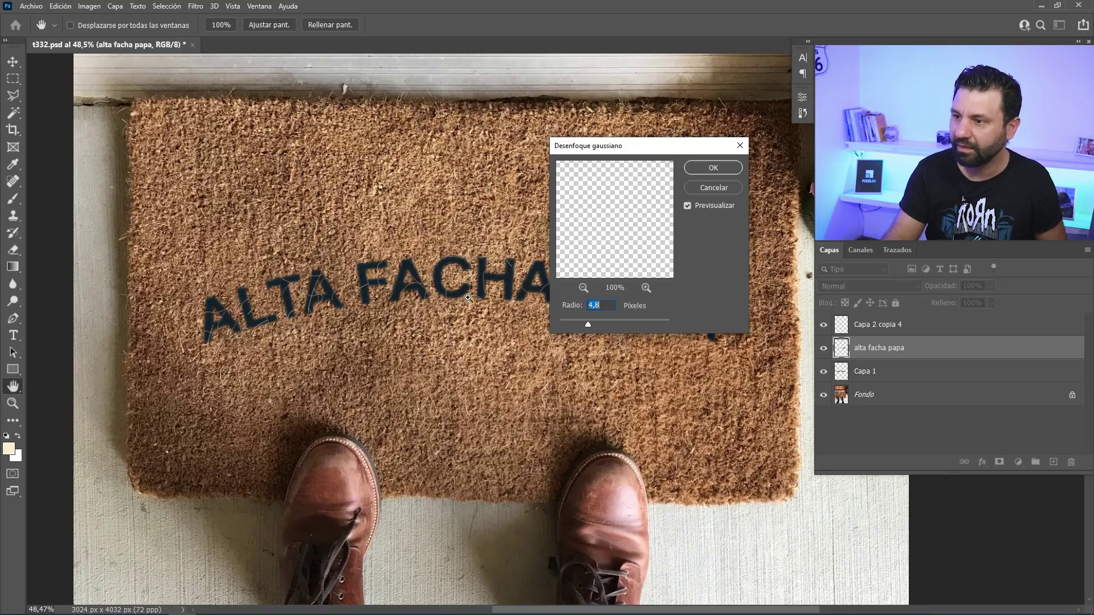
{"action": "left_click", "coordinate": [478, 276], "text": "ctrl"}
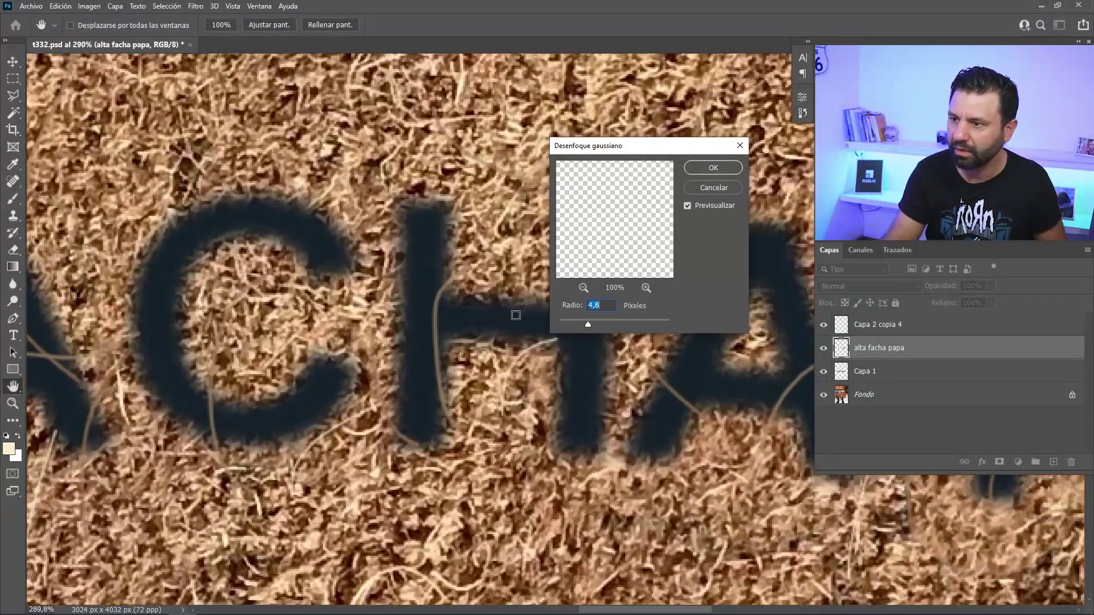
{"action": "left_click_drag", "start_coordinate": [588, 324], "coordinate": [567, 325]}
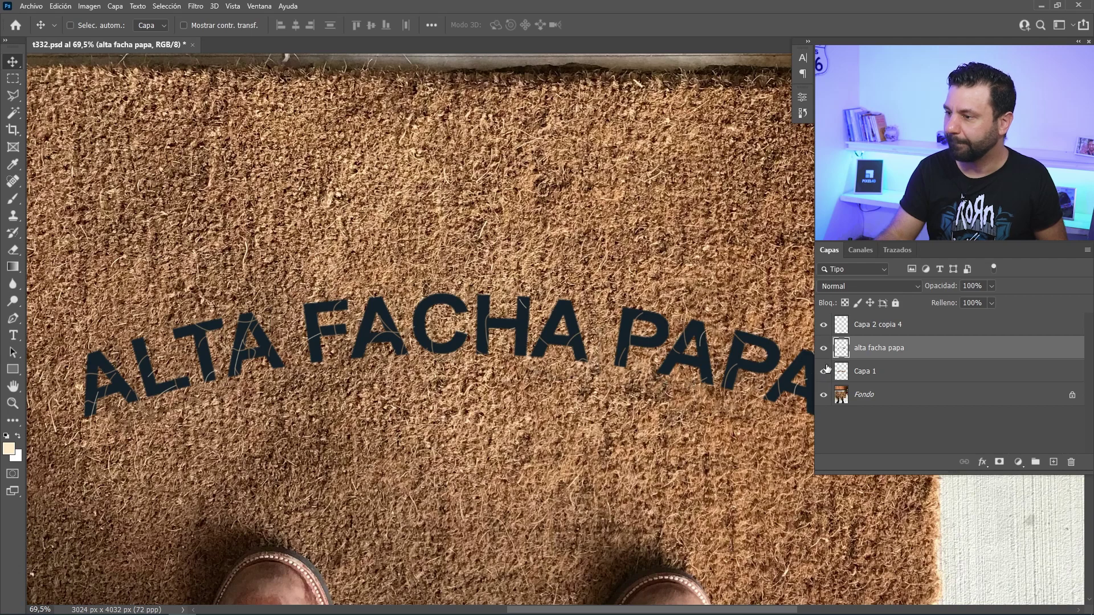
- Toggle the alta facha papa text visibility to compare, then open its Estilo de capa blending options
{"action": "left_click", "coordinate": [824, 348]}
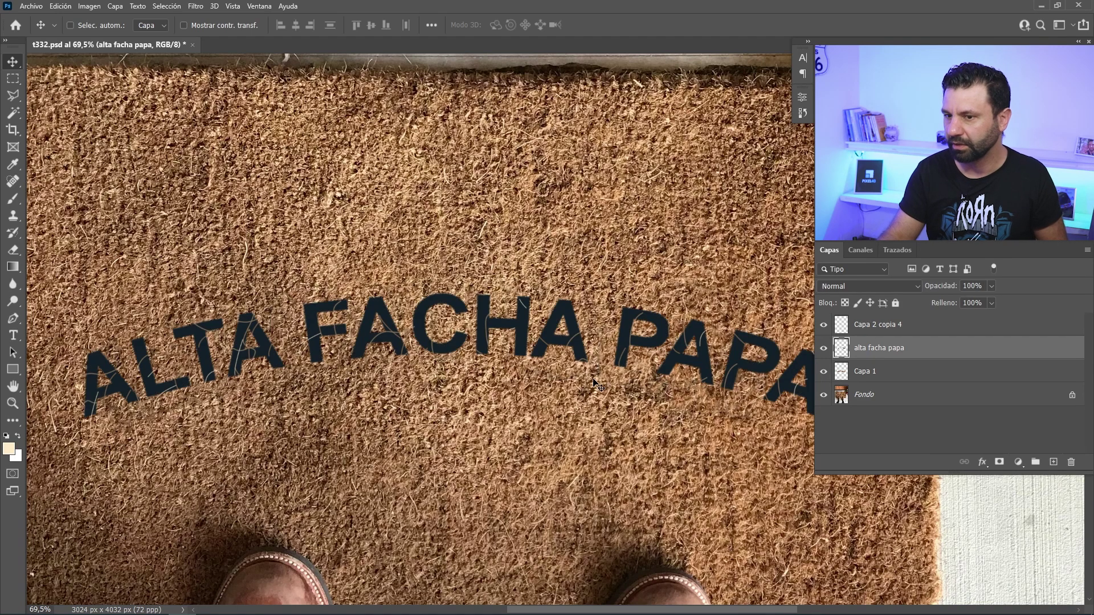
{"action": "scroll", "coordinate": [556, 350], "scroll_direction": "up", "scroll_amount": 3}
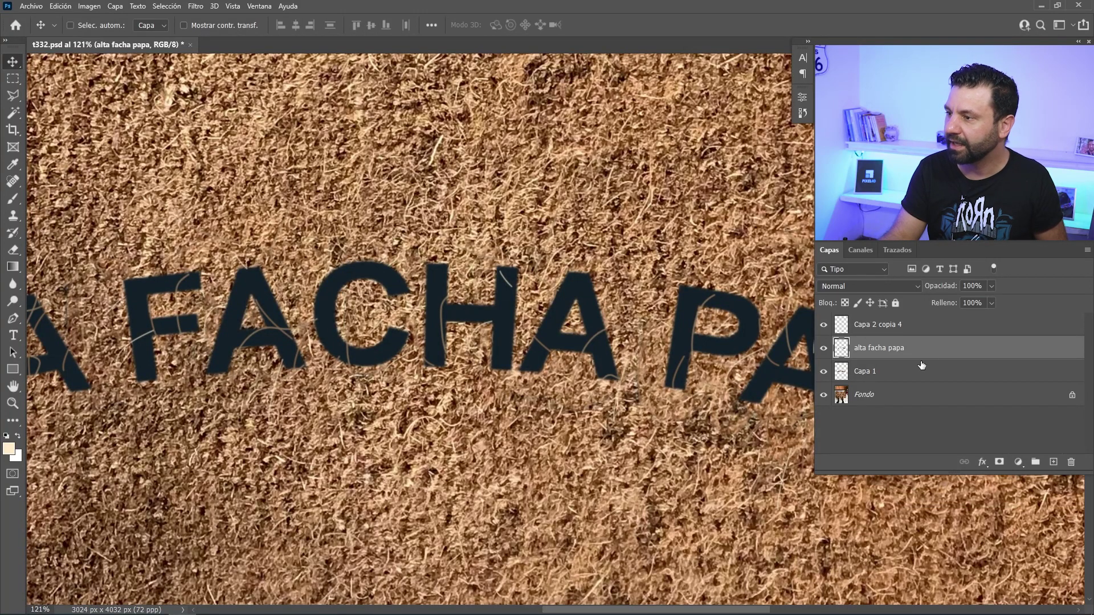
{"action": "double_click", "coordinate": [922, 359]}
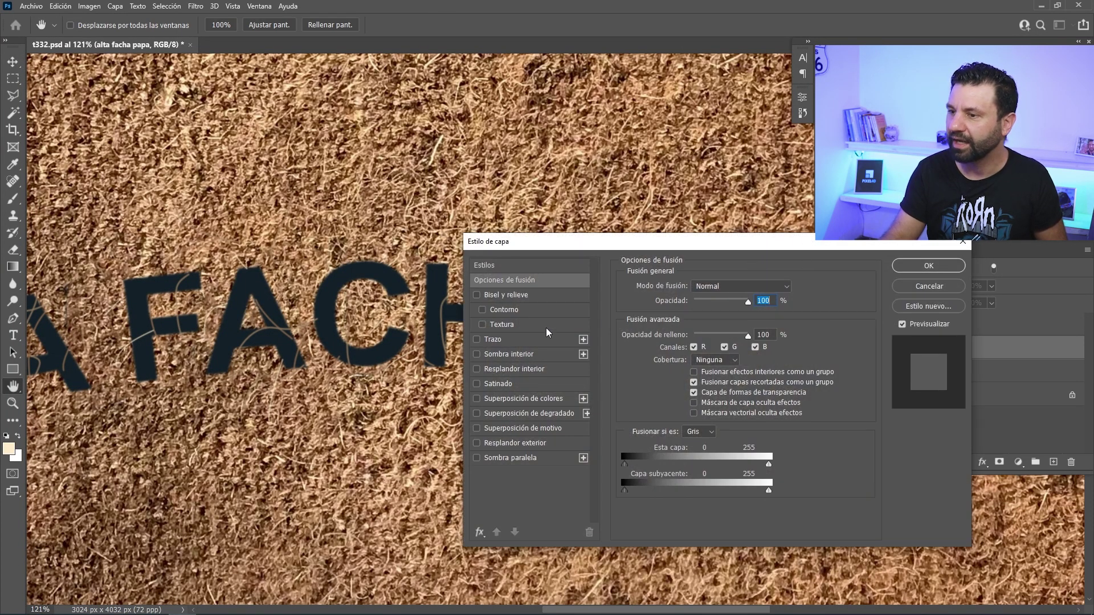
{"action": "left_click_drag", "start_coordinate": [372, 425], "coordinate": [197, 411]}
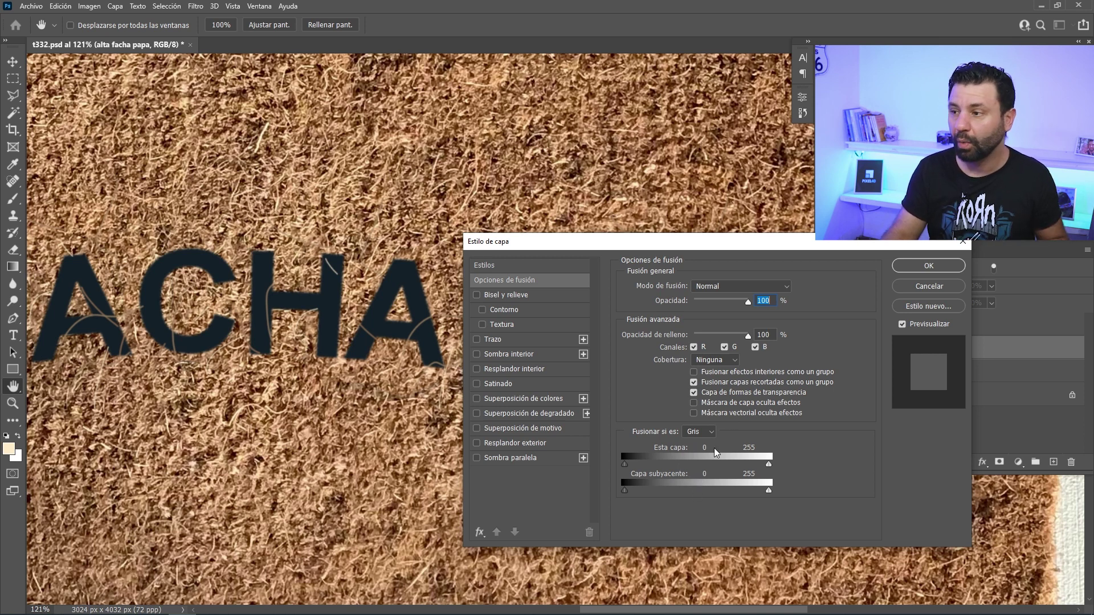
{"action": "left_click_drag", "start_coordinate": [636, 290], "coordinate": [641, 281]}
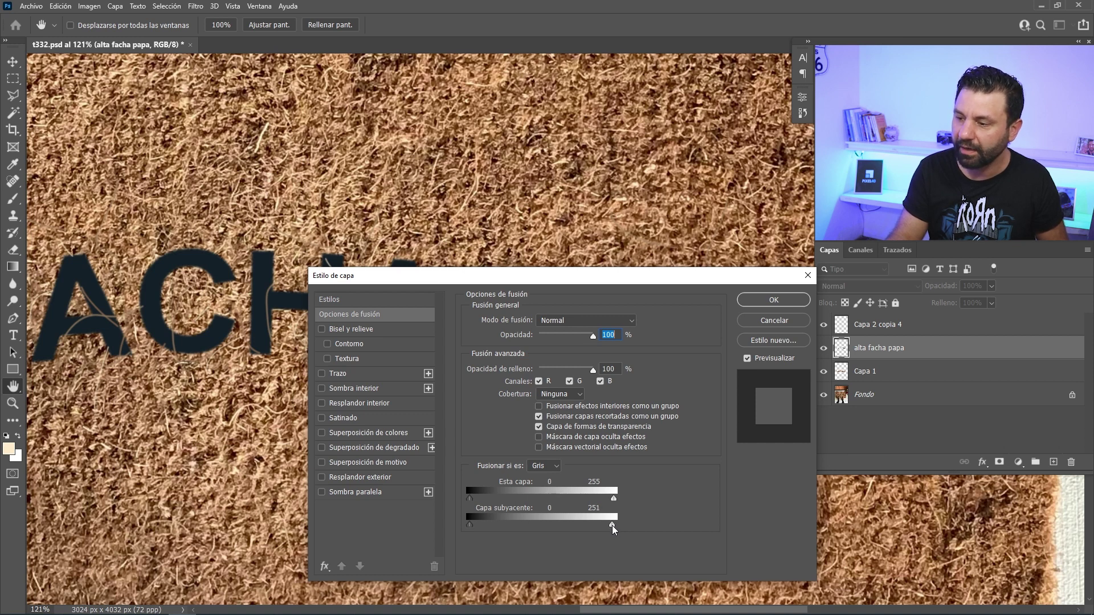
- Try the Capa subyacente white slider at 201, then return it to 255
{"action": "left_click_drag", "start_coordinate": [614, 529], "coordinate": [590, 529]}
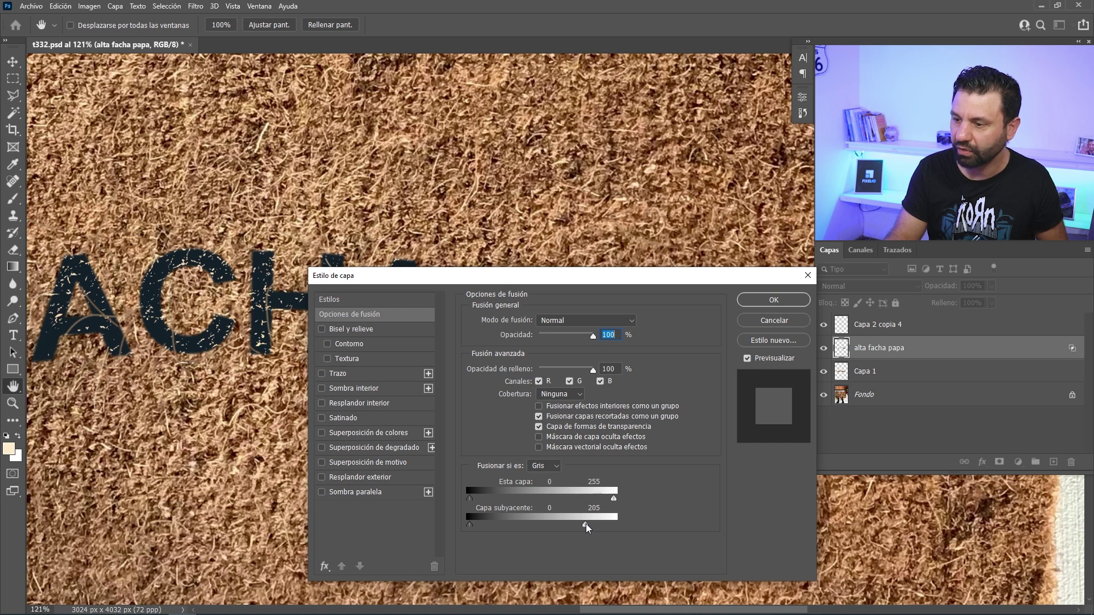
{"action": "left_click_drag", "start_coordinate": [587, 525], "coordinate": [583, 525]}
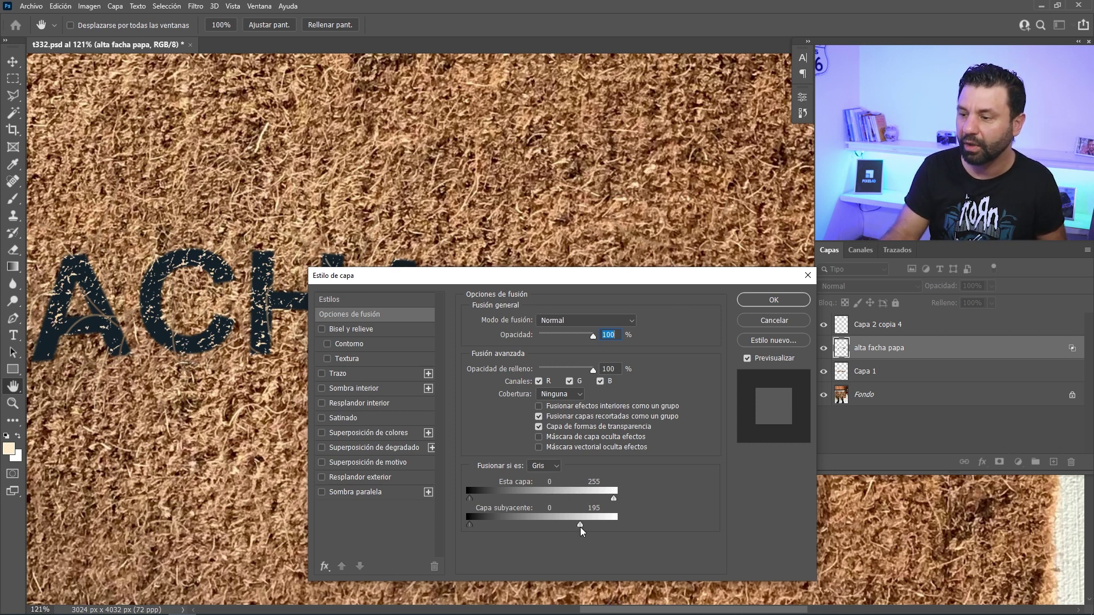
{"action": "left_click_drag", "start_coordinate": [583, 525], "coordinate": [614, 525]}
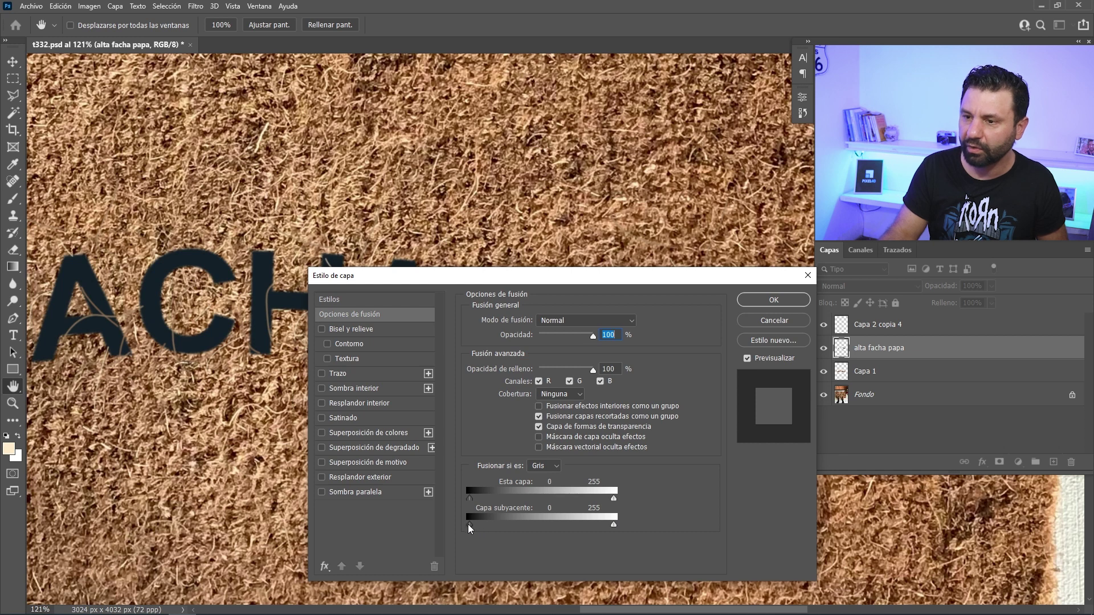
- Test the Capa subyacente dark slider around 119, then reset it back to 0
{"action": "mouse_move", "coordinate": [469, 524]}
{"action": "left_mouse_down"}
{"action": "mouse_move", "coordinate": [545, 523]}
{"action": "mouse_move", "coordinate": [540, 511]}
{"action": "left_mouse_up"}
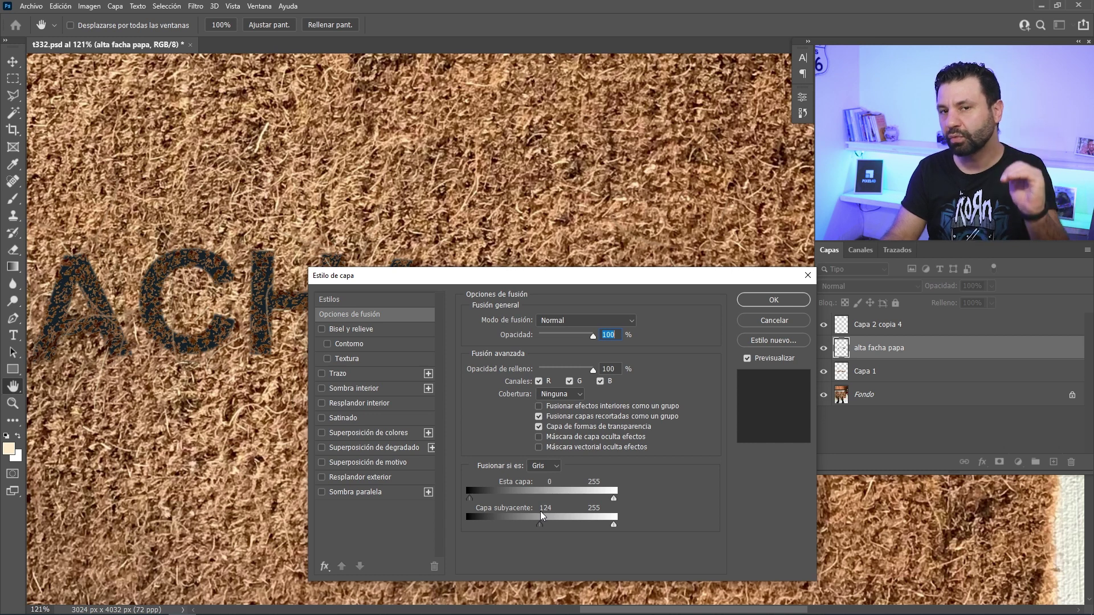
{"action": "mouse_move", "coordinate": [540, 511]}
{"action": "left_mouse_down"}
{"action": "mouse_move", "coordinate": [478, 526]}
{"action": "mouse_move", "coordinate": [502, 528]}
{"action": "left_mouse_up"}
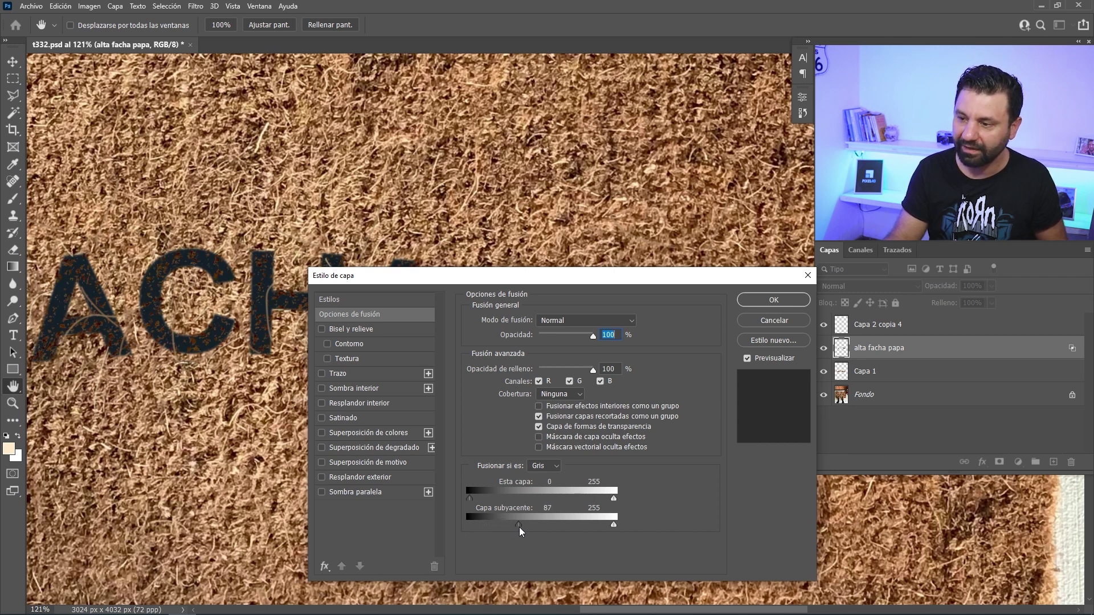
{"action": "mouse_move", "coordinate": [513, 529]}
{"action": "left_mouse_down"}
{"action": "mouse_move", "coordinate": [493, 530]}
{"action": "mouse_move", "coordinate": [536, 519]}
{"action": "mouse_move", "coordinate": [460, 525]}
{"action": "left_mouse_up"}
{"action": "left_click_drag", "start_coordinate": [613, 526], "coordinate": [586, 536]}
- Split the Capa subyacente white slider to 169/244 and apply the blending options
{"action": "mouse_move", "coordinate": [625, 281]}
{"action": "left_mouse_down"}
{"action": "mouse_move", "coordinate": [714, 295]}
{"action": "mouse_move", "coordinate": [881, 287]}
{"action": "left_mouse_up"}
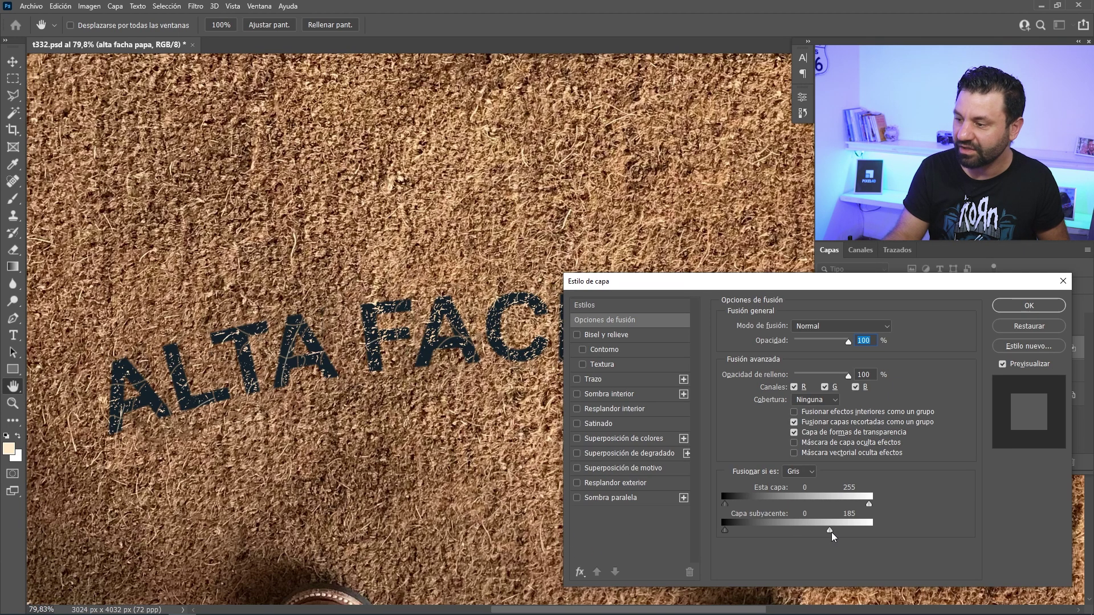
{"action": "left_click_drag", "start_coordinate": [832, 532], "coordinate": [854, 531]}
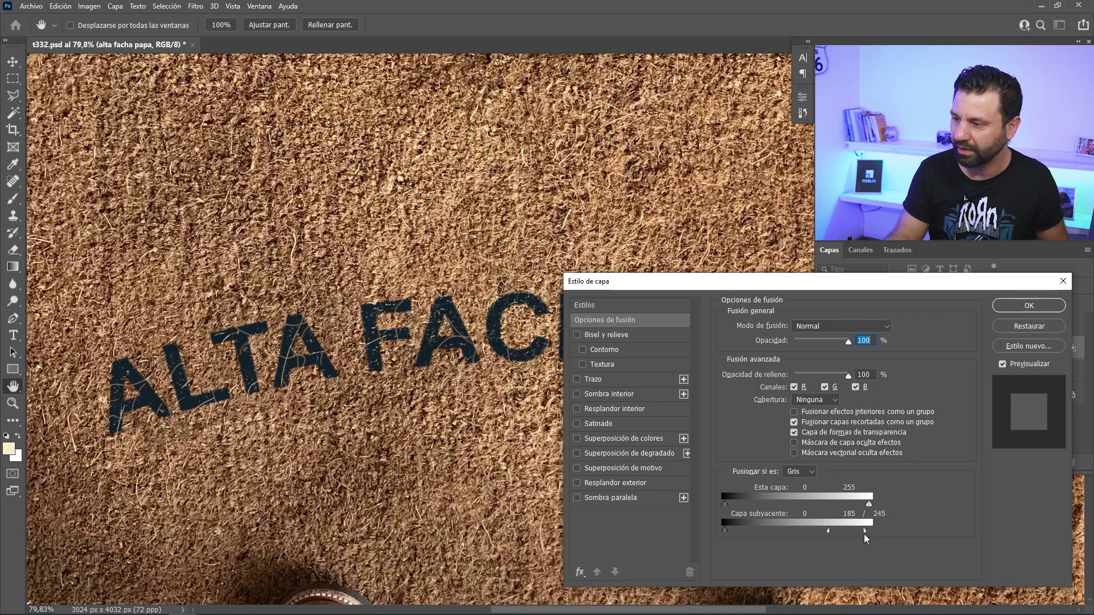
{"action": "left_click_drag", "start_coordinate": [827, 532], "coordinate": [819, 532]}
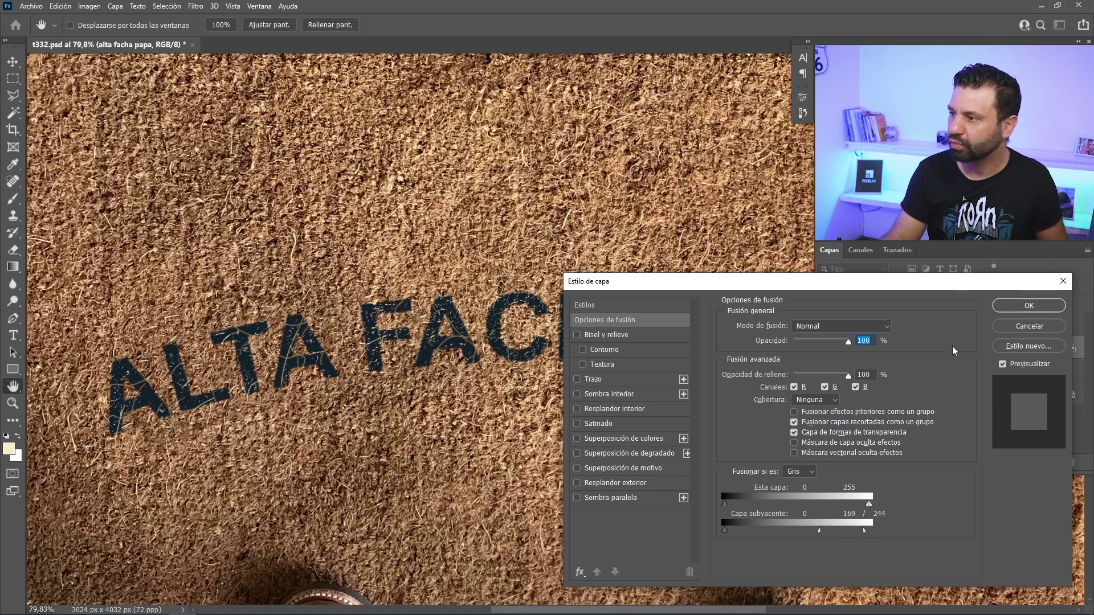
{"action": "left_click", "coordinate": [1028, 306]}
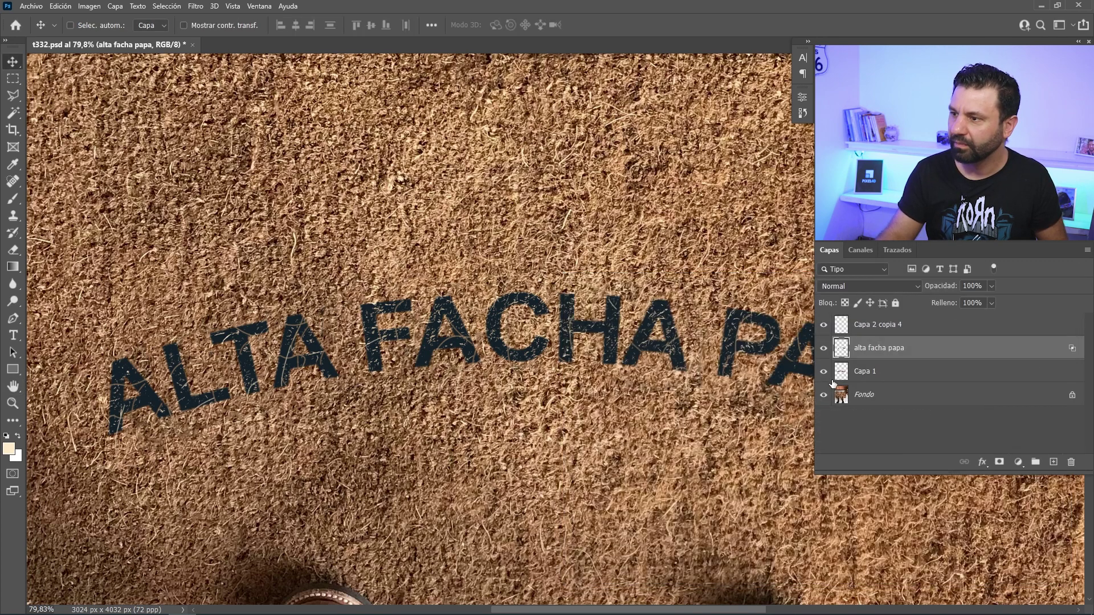
{"action": "key", "text": "v"}
{"action": "scroll", "coordinate": [413, 355], "scroll_direction": "down", "scroll_amount": 3}
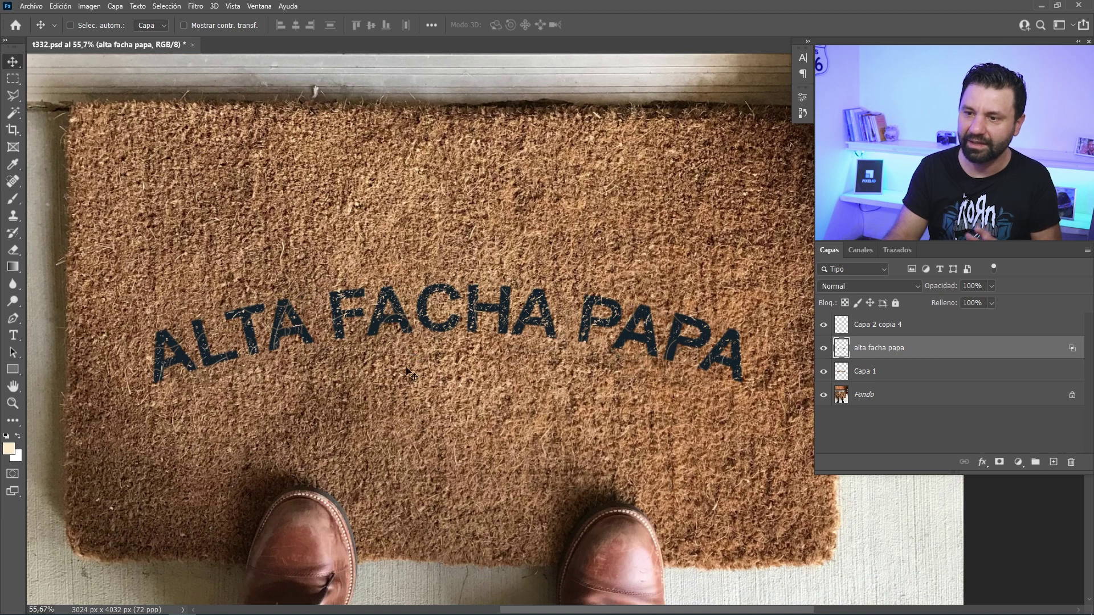